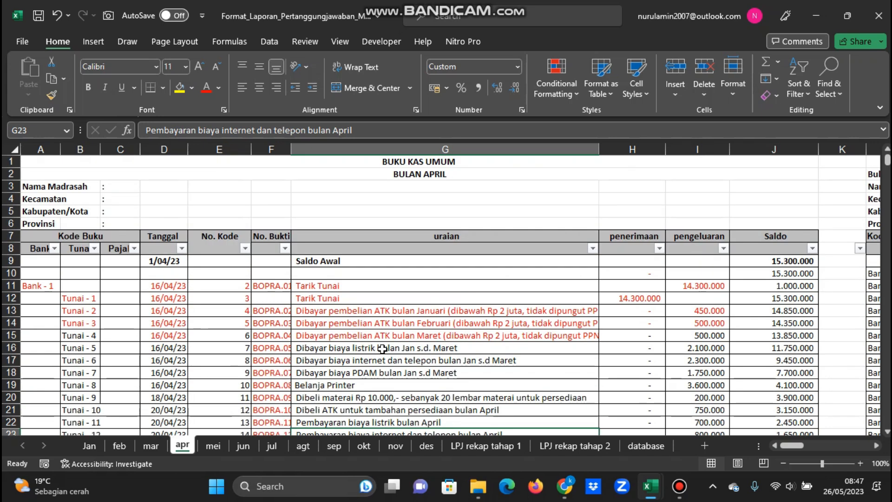
- Review the transaction descriptions in the uraian column of the April cash book
{"action": "scroll", "coordinate": [382, 349], "scroll_direction": "down", "scroll_amount": 1}
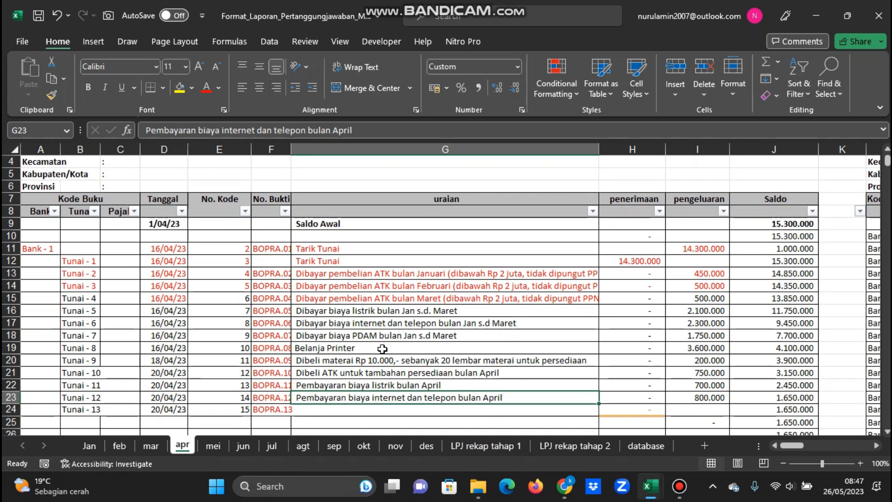
{"action": "scroll", "coordinate": [382, 348], "scroll_direction": "up", "scroll_amount": 1}
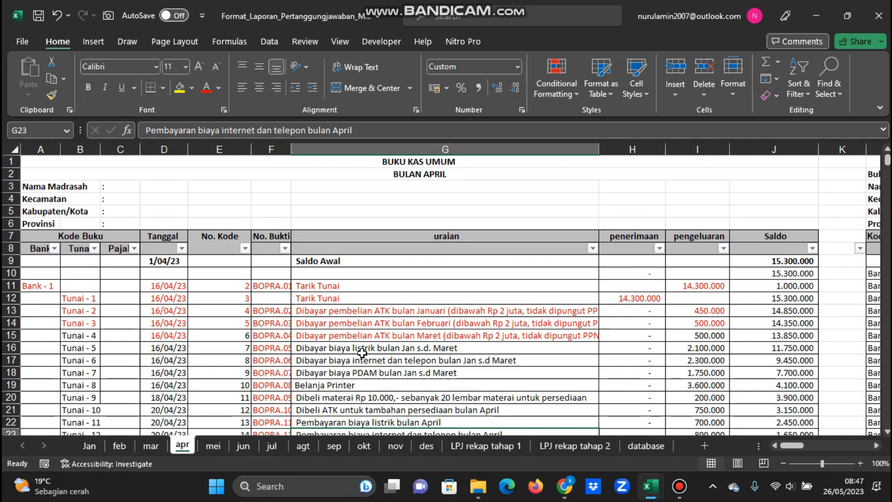
{"action": "left_click", "coordinate": [352, 371]}
{"action": "scroll", "coordinate": [473, 347], "scroll_direction": "down", "scroll_amount": 1}
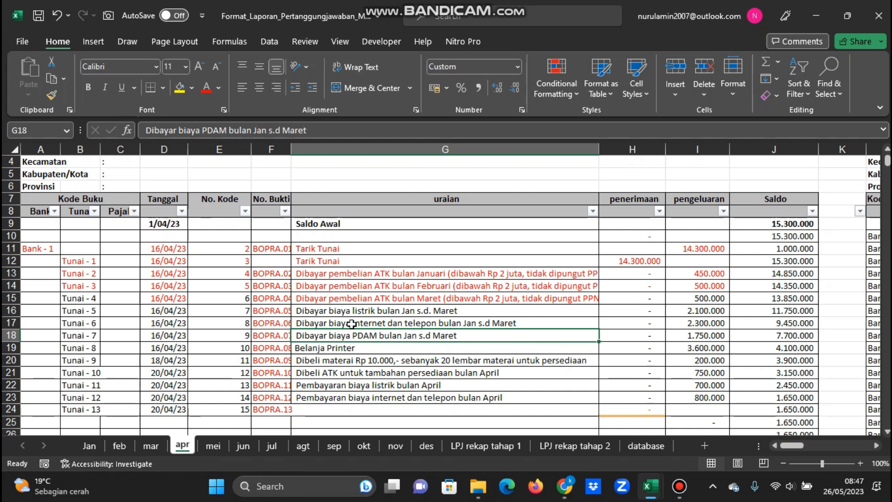
{"action": "left_click", "coordinate": [431, 286]}
{"action": "left_click", "coordinate": [403, 323]}
{"action": "left_click", "coordinate": [388, 366]}
{"action": "left_click", "coordinate": [388, 385]}
{"action": "left_click", "coordinate": [425, 310]}
- Switch to the RKARA 2023 workbook and examine the receipt, date and expense entries on its Apr sheet
{"action": "mouse_move", "coordinate": [649, 496]}
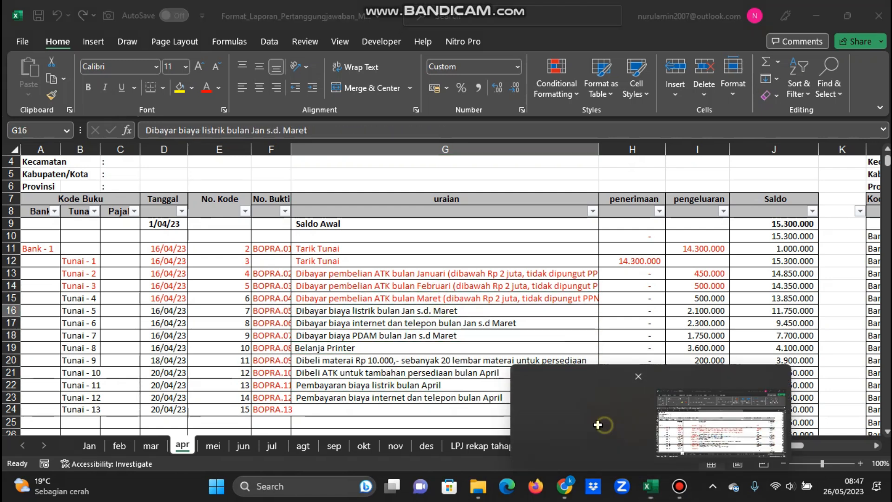
{"action": "left_click", "coordinate": [578, 409]}
{"action": "left_click", "coordinate": [121, 446]}
{"action": "left_click", "coordinate": [91, 445]}
{"action": "left_click", "coordinate": [180, 322]}
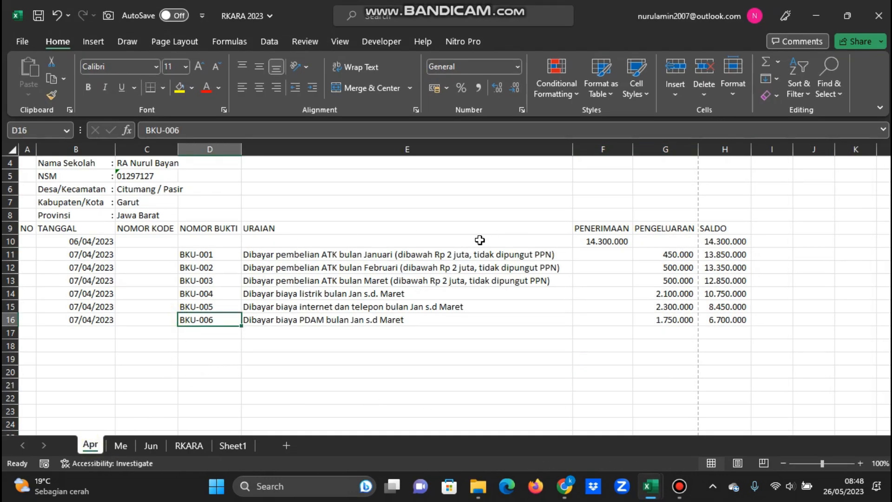
{"action": "left_click", "coordinate": [497, 240]}
{"action": "left_click", "coordinate": [596, 242]}
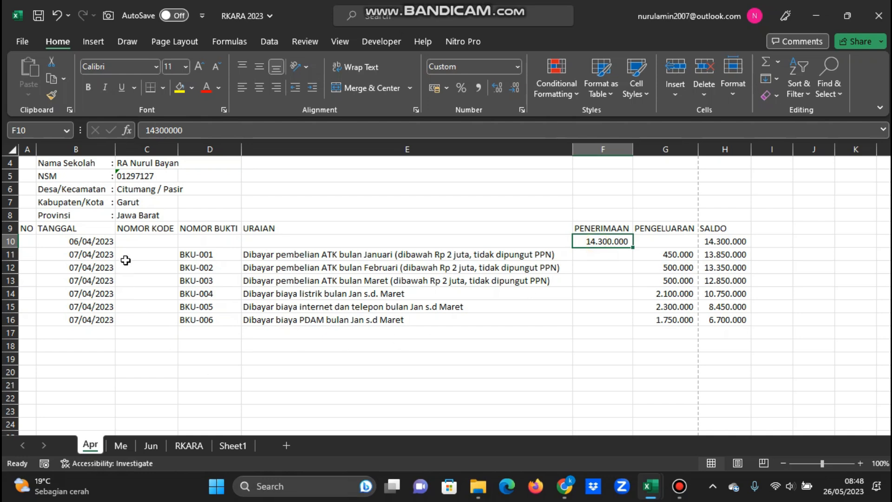
{"action": "left_click", "coordinate": [91, 243]}
{"action": "left_click", "coordinate": [153, 346]}
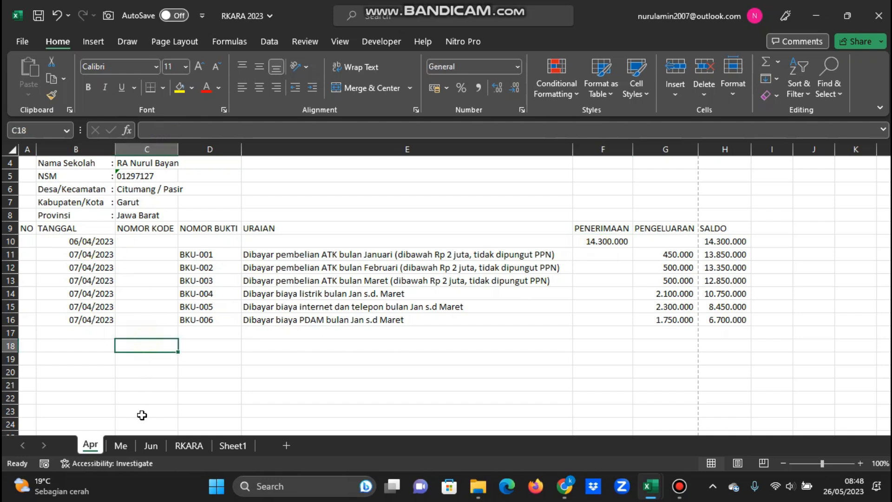
- Look through the Me and Jun sheets of the RKARA 2023 workbook, then return to the Apr sheet
{"action": "left_click", "coordinate": [122, 445]}
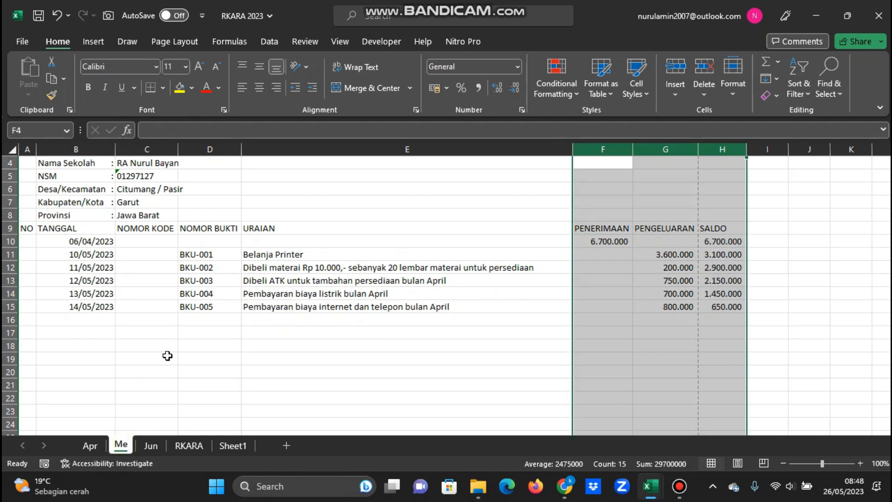
{"action": "left_click", "coordinate": [238, 333]}
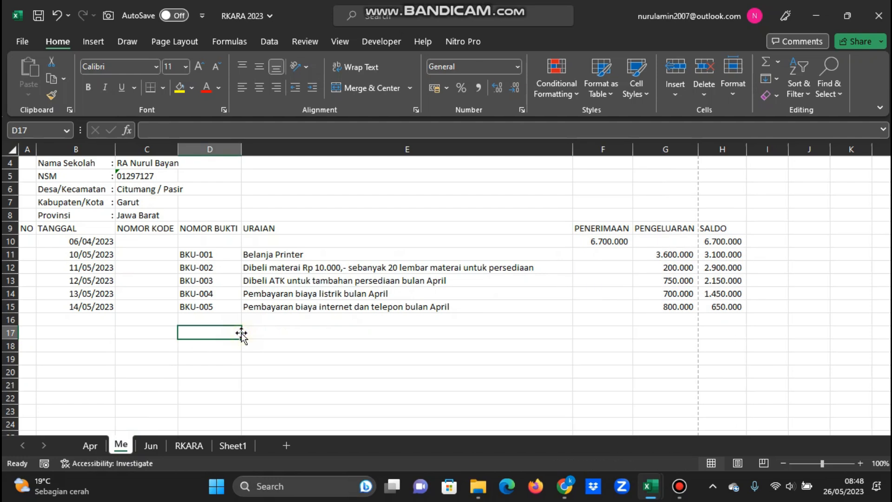
{"action": "left_click", "coordinate": [154, 446]}
{"action": "left_click", "coordinate": [116, 446]}
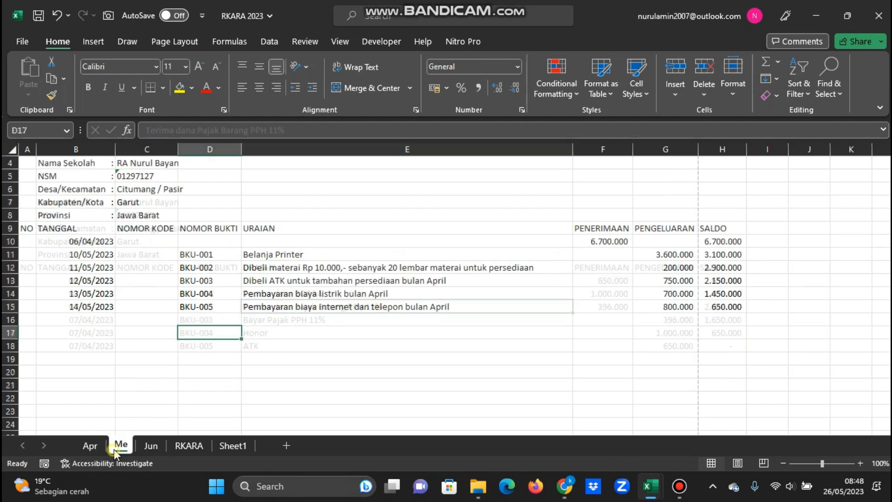
{"action": "left_click", "coordinate": [90, 445]}
{"action": "left_click", "coordinate": [331, 331]}
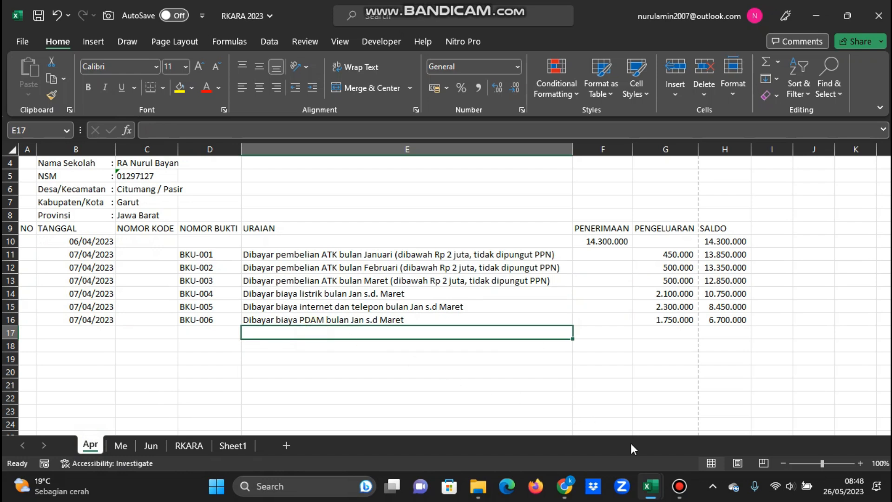
- Return to the Format_Laporan_Pertanggungjawaban workbook and inspect the BOPRA tahap 1 receipt entry on the mar sheet
{"action": "mouse_move", "coordinate": [654, 490]}
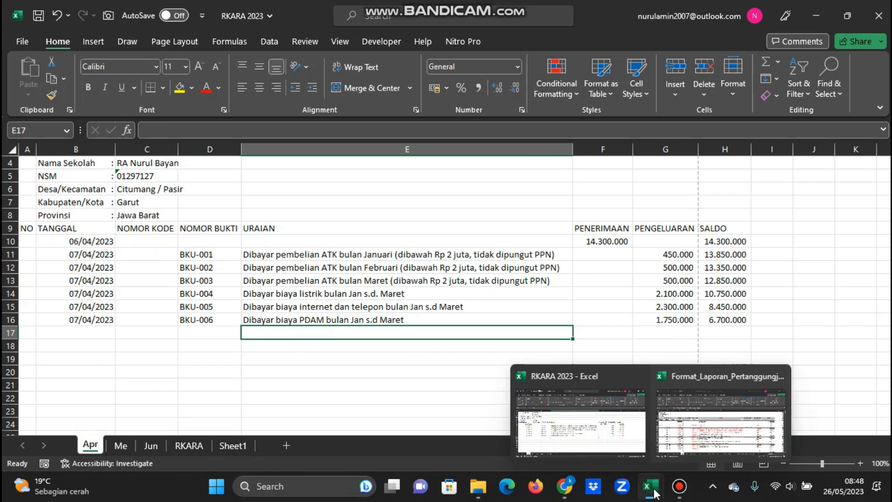
{"action": "left_click", "coordinate": [704, 428]}
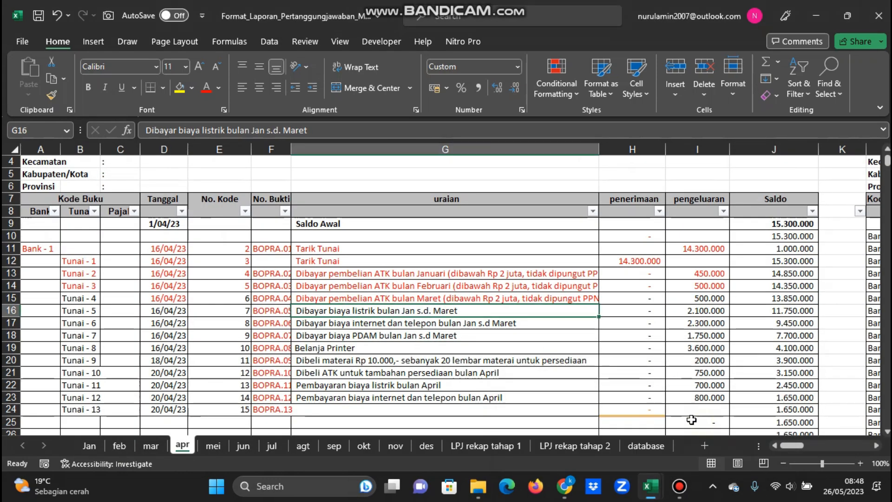
{"action": "left_click", "coordinate": [441, 347]}
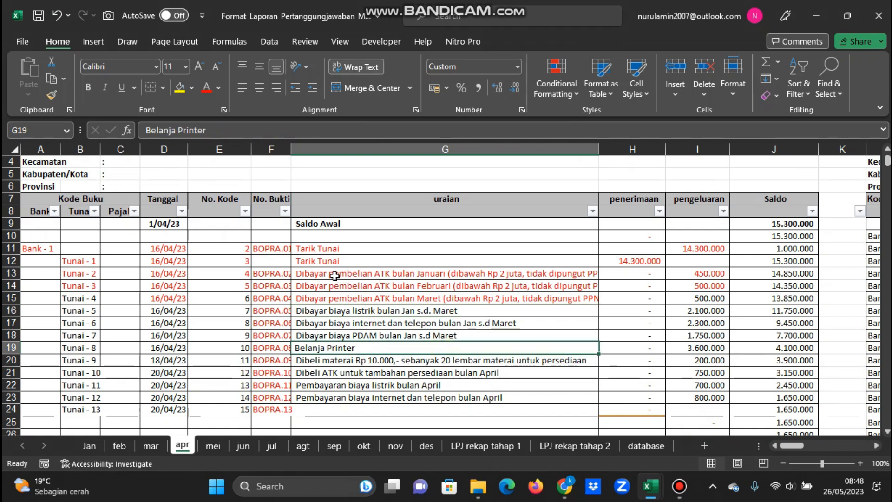
{"action": "left_click", "coordinate": [151, 446]}
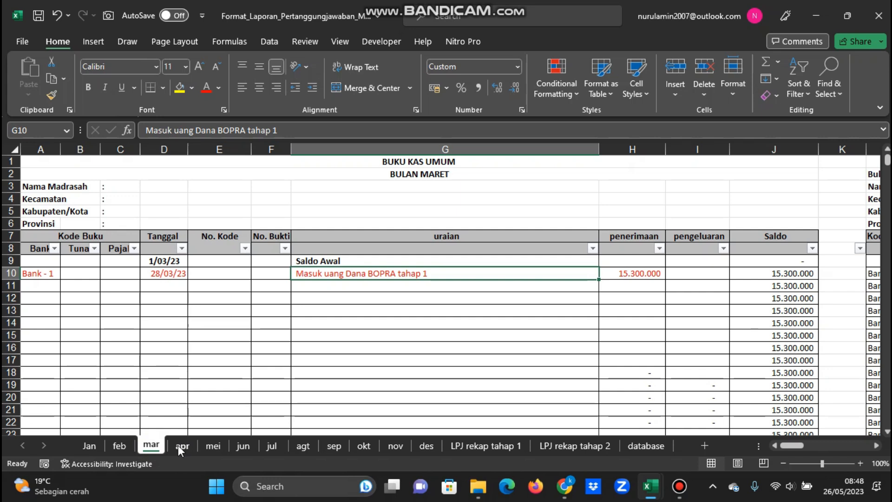
{"action": "left_click", "coordinate": [42, 275]}
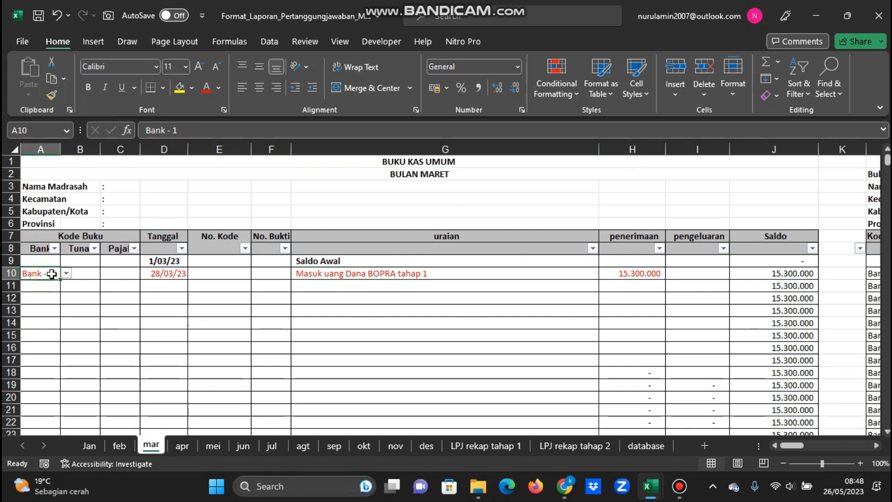
{"action": "left_click", "coordinate": [474, 273]}
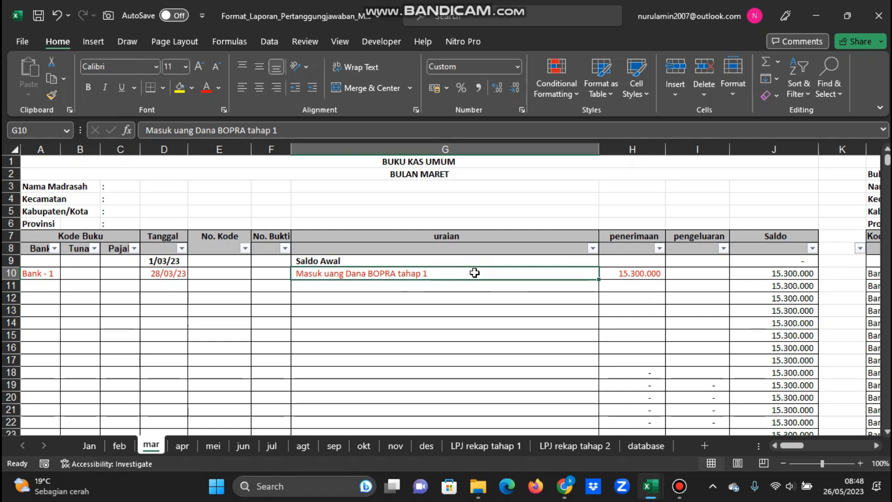
{"action": "left_click", "coordinate": [641, 274]}
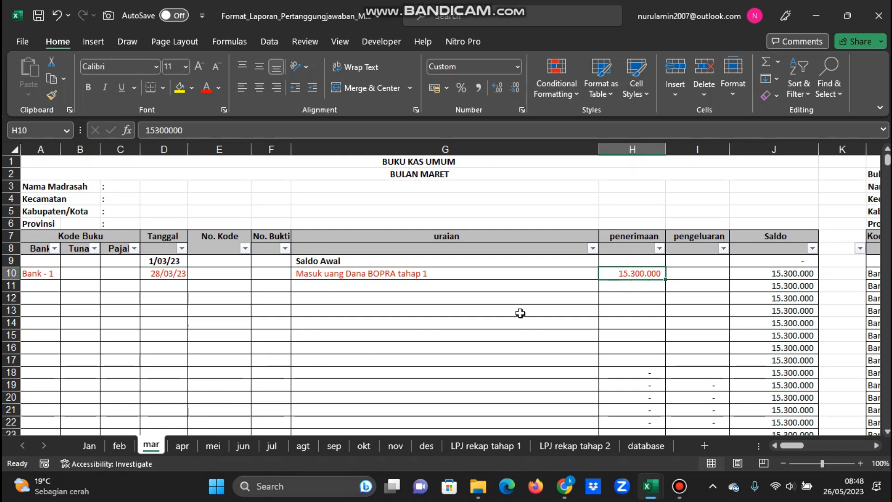
- Examine the March Laporan Pertanggungjawaban Bendahara Pengeluaran form on the mar sheet, down to its explanation section
{"action": "left_click_drag", "start_coordinate": [789, 446], "coordinate": [860, 448]}
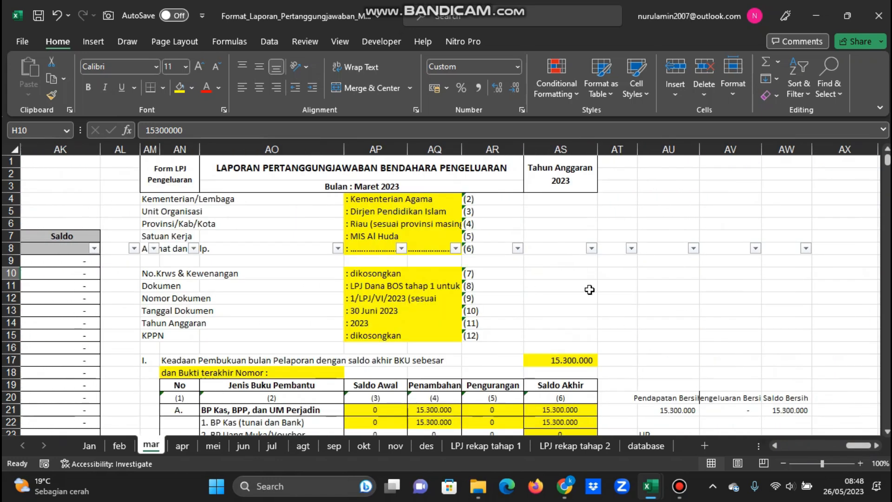
{"action": "scroll", "coordinate": [571, 269], "scroll_direction": "down", "scroll_amount": 1}
{"action": "scroll", "coordinate": [571, 268], "scroll_direction": "down", "scroll_amount": 6}
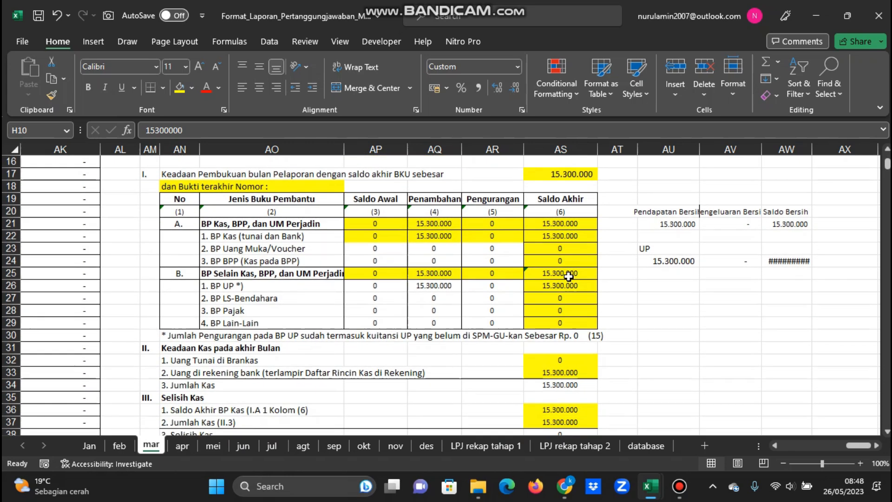
{"action": "scroll", "coordinate": [580, 309], "scroll_direction": "down", "scroll_amount": 1}
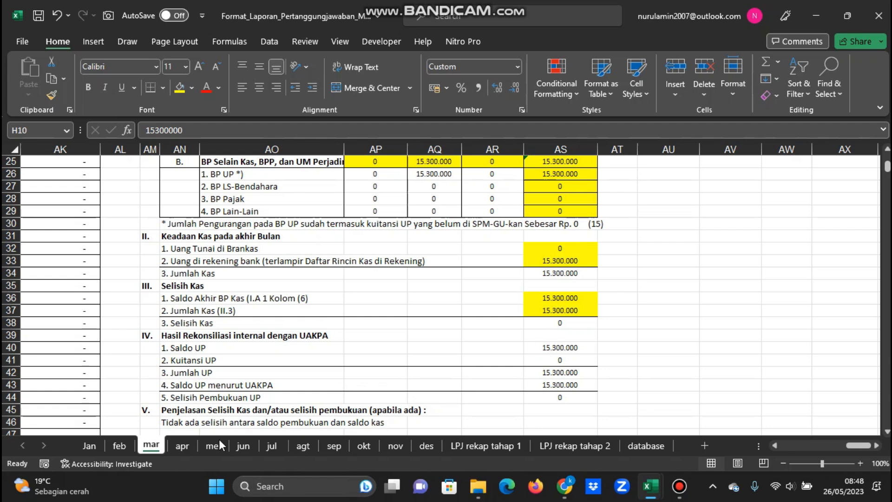
{"action": "scroll", "coordinate": [283, 353], "scroll_direction": "down", "scroll_amount": 1}
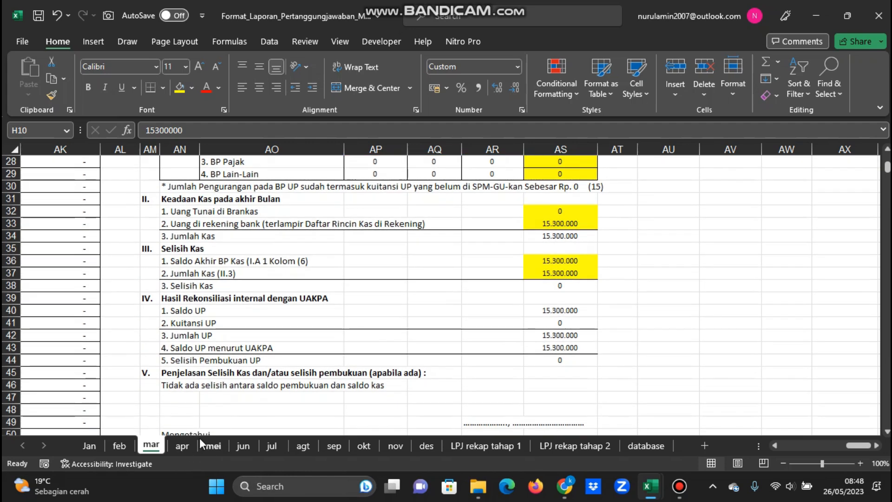
- Open the apr sheet and review the expense rows listed below the Tarik Tunai entries
{"action": "left_click", "coordinate": [183, 444]}
{"action": "scroll", "coordinate": [353, 302], "scroll_direction": "up", "scroll_amount": 1}
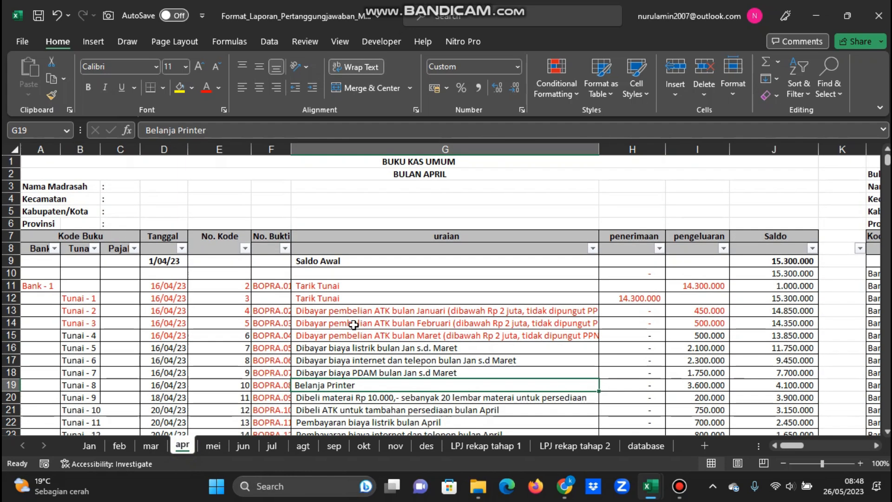
{"action": "left_click", "coordinate": [353, 324]}
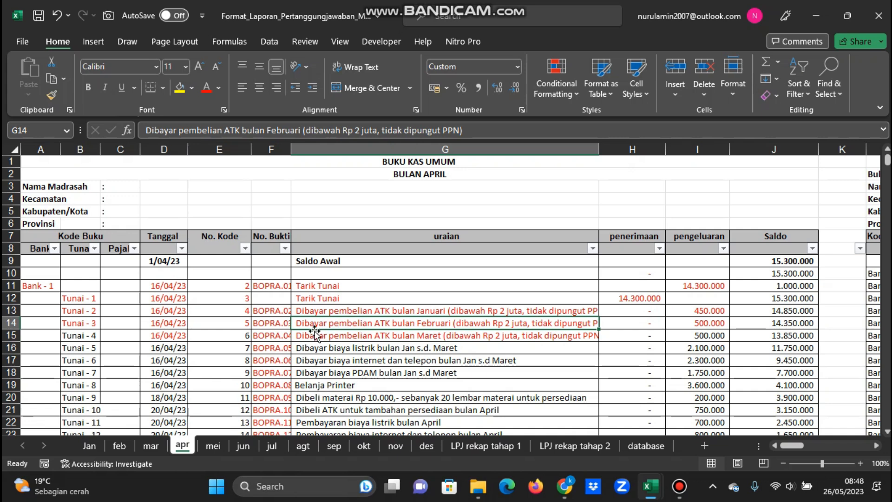
{"action": "scroll", "coordinate": [294, 347], "scroll_direction": "down", "scroll_amount": 1}
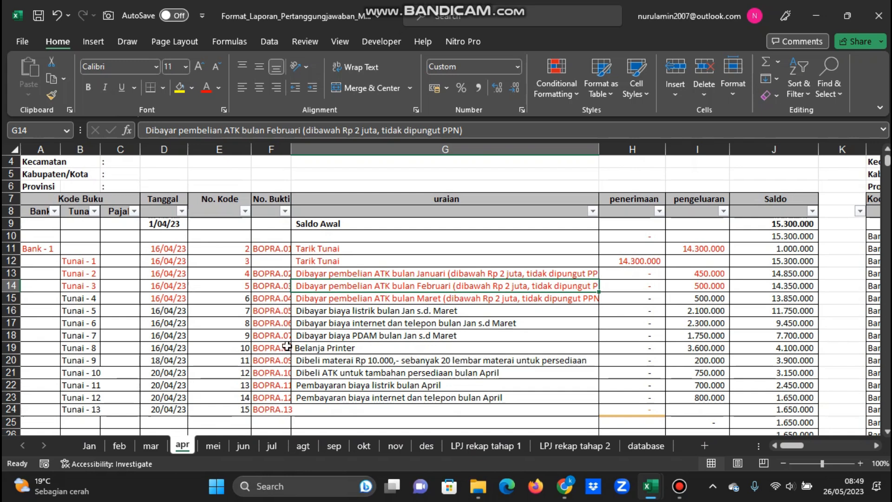
{"action": "left_click", "coordinate": [341, 331]}
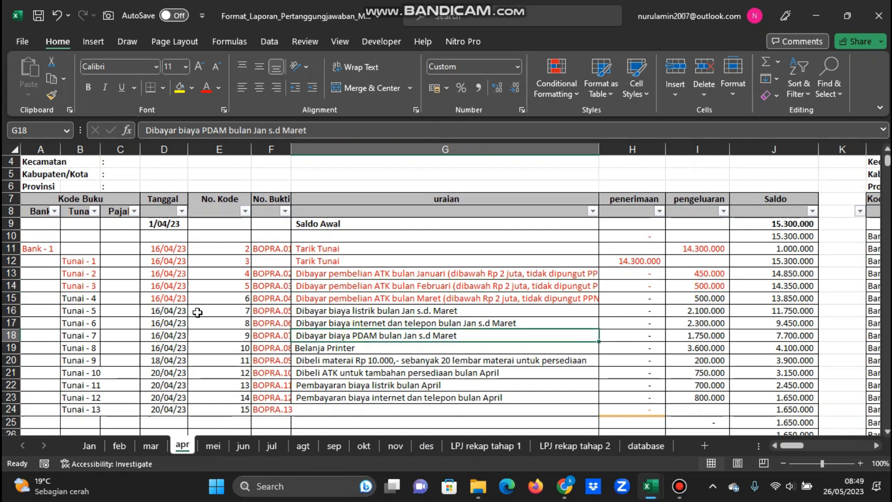
{"action": "left_click", "coordinate": [360, 276]}
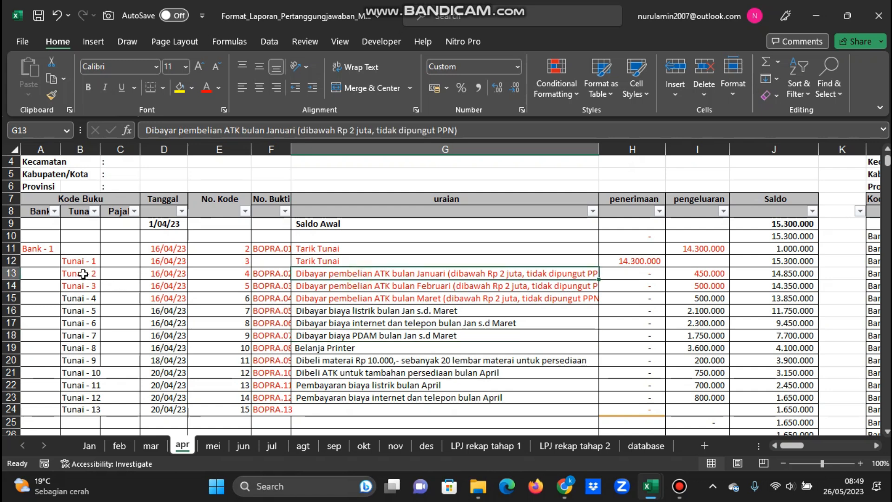
- Clear the April expense entries in B13:G24 and their pengeluaran amounts in I13:I23
{"action": "left_click_drag", "start_coordinate": [84, 274], "coordinate": [473, 407]}
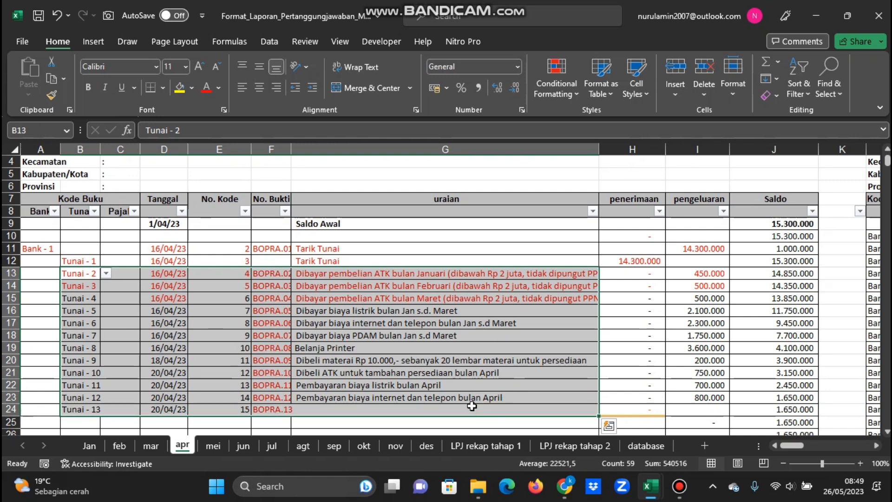
{"action": "key", "text": "Delete"}
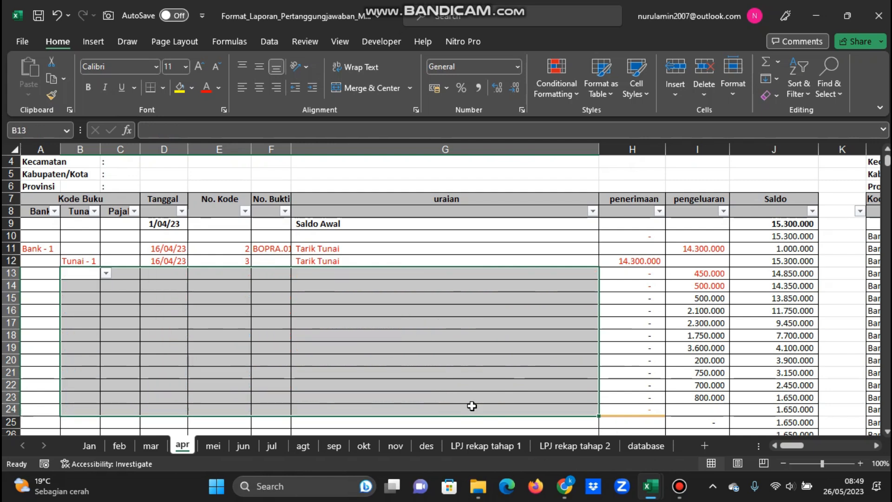
{"action": "left_click_drag", "start_coordinate": [698, 274], "coordinate": [695, 382]}
{"action": "key", "text": "Delete"}
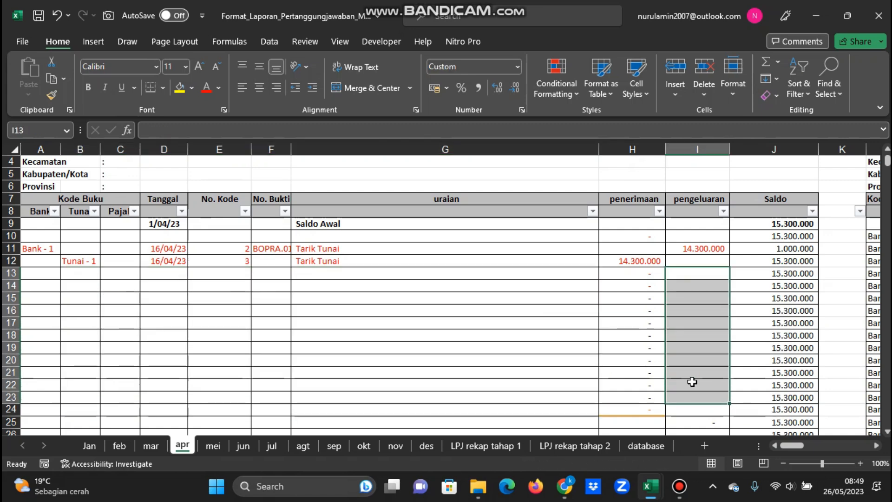
- Check the two remaining Tarik Tunai rows in the April cash book
{"action": "left_click", "coordinate": [494, 259]}
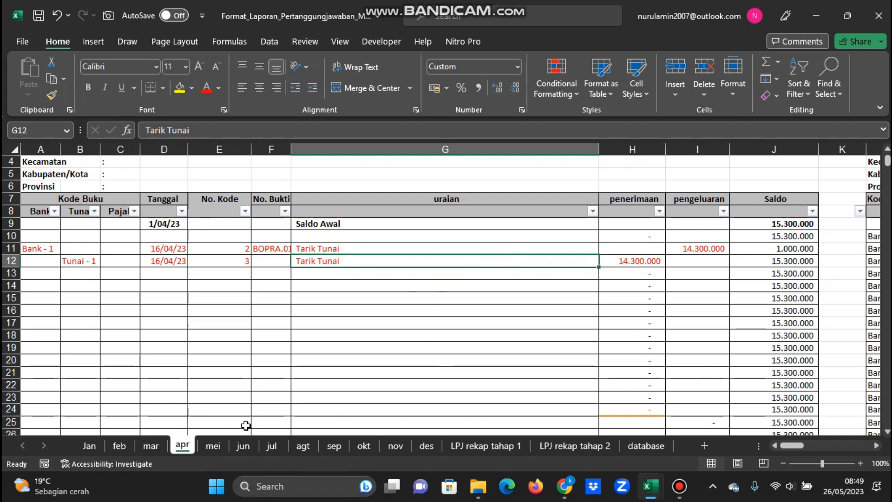
{"action": "left_click", "coordinate": [332, 249]}
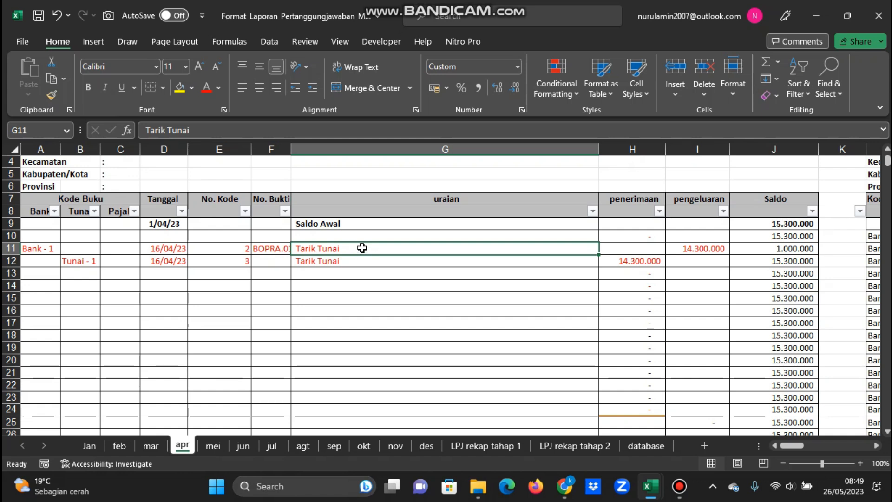
{"action": "left_click", "coordinate": [349, 261]}
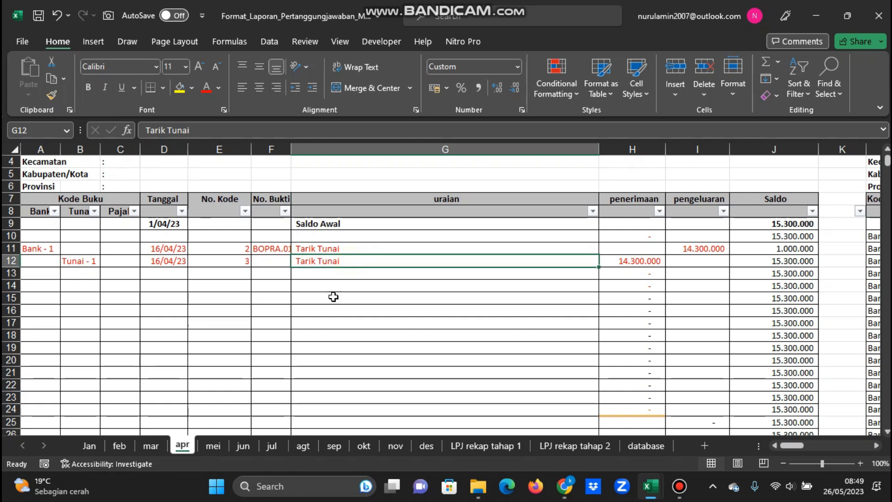
- Clear the old May cash book entries in B10:I13 on the mei sheet
{"action": "left_click", "coordinate": [213, 447]}
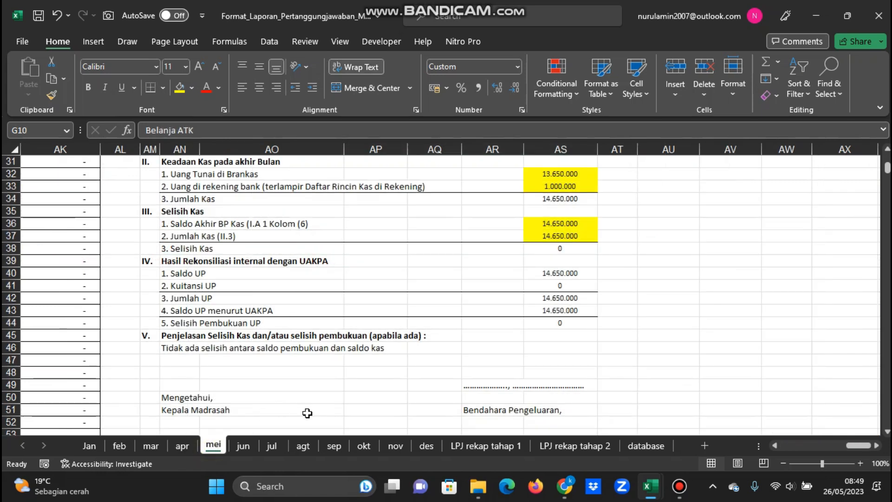
{"action": "left_click_drag", "start_coordinate": [846, 447], "coordinate": [581, 419]}
{"action": "scroll", "coordinate": [423, 367], "scroll_direction": "up", "scroll_amount": 10}
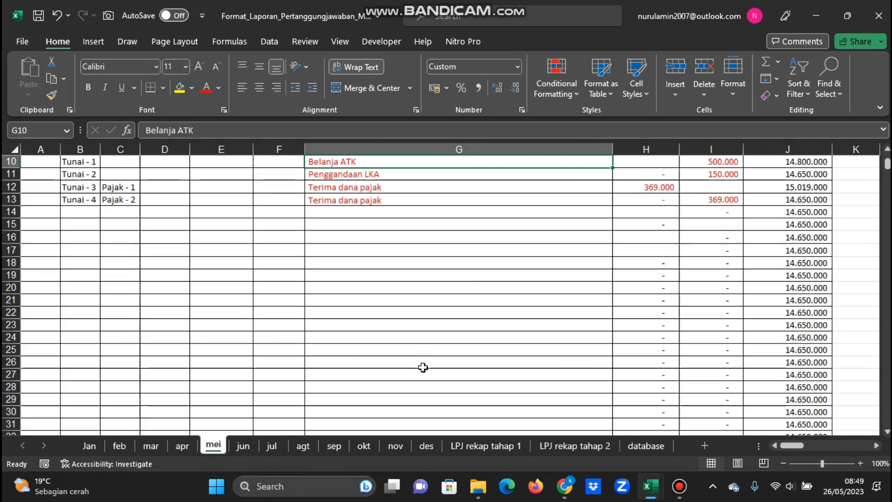
{"action": "left_click", "coordinate": [362, 301]}
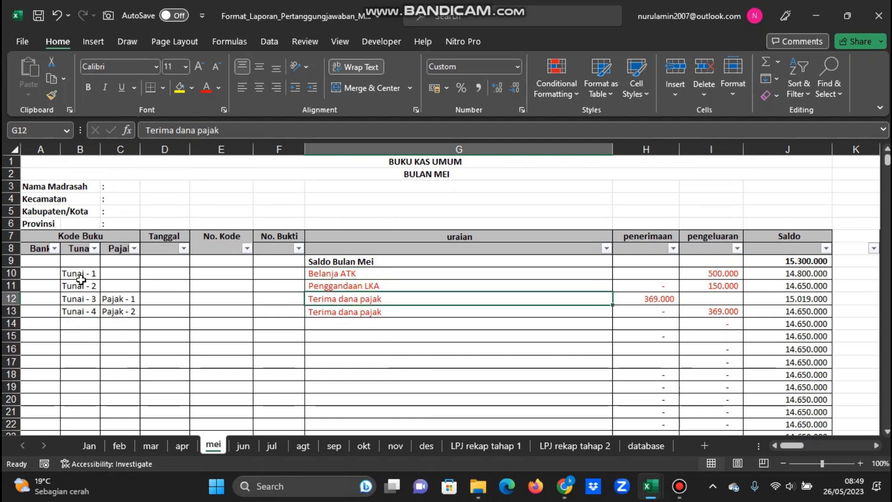
{"action": "left_click", "coordinate": [80, 275]}
{"action": "left_click_drag", "start_coordinate": [77, 275], "coordinate": [717, 313]}
{"action": "key", "text": "Delete"}
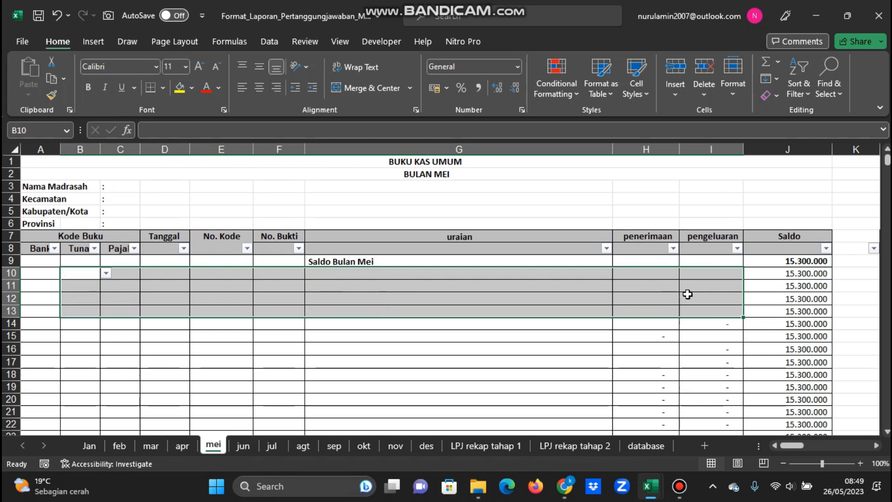
- Clear the old June cash book entries in A10:I12 on the jun sheet
{"action": "left_click", "coordinate": [242, 445]}
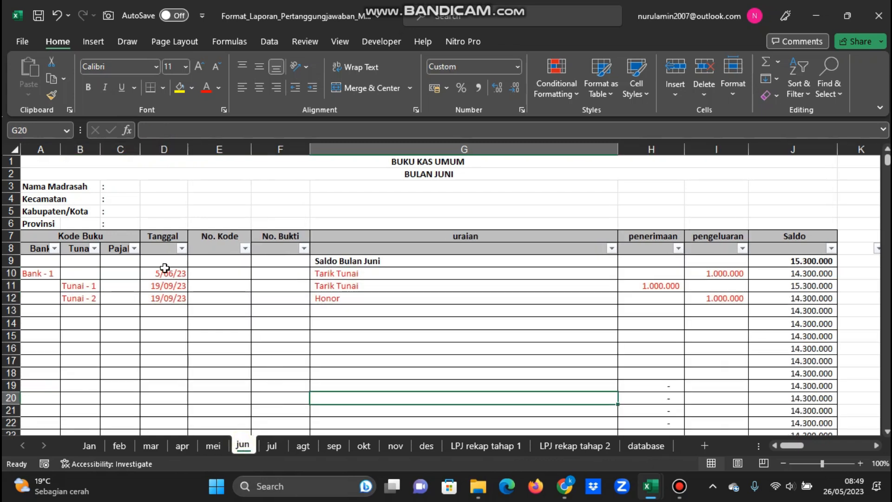
{"action": "left_click_drag", "start_coordinate": [44, 273], "coordinate": [705, 294]}
{"action": "key", "text": "Delete"}
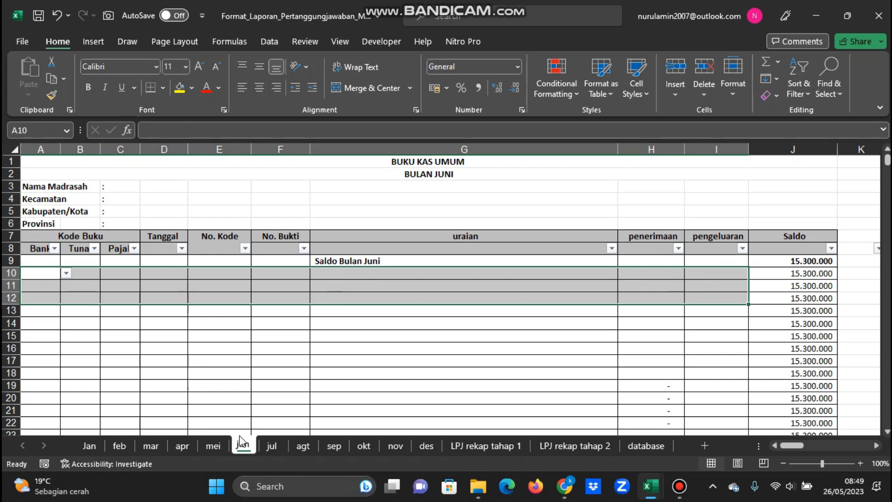
- Return to the apr sheet and review the Bank and Tunai codes and amounts of the two Tarik Tunai rows
{"action": "left_click", "coordinate": [213, 445]}
{"action": "left_click", "coordinate": [186, 447]}
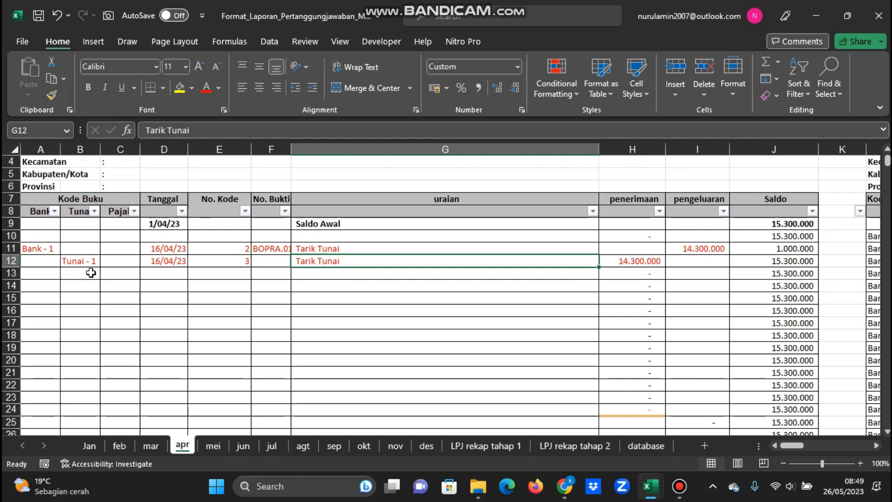
{"action": "left_click", "coordinate": [380, 346]}
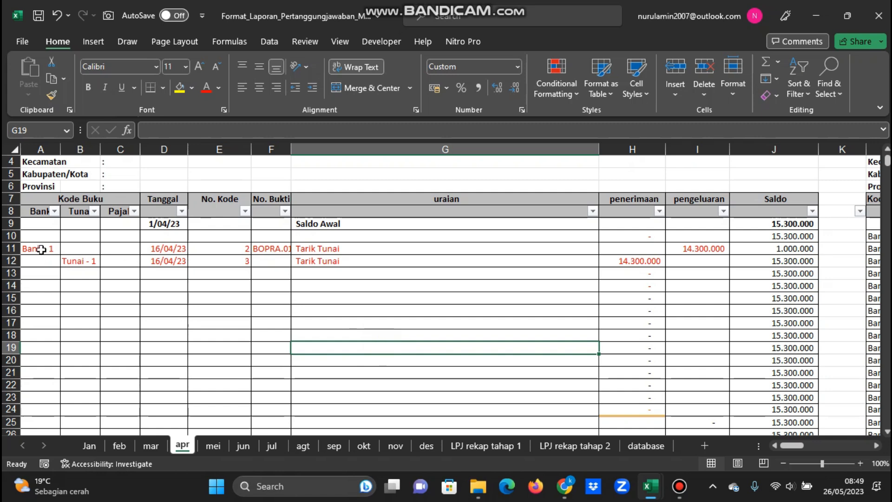
{"action": "left_click", "coordinate": [703, 249]}
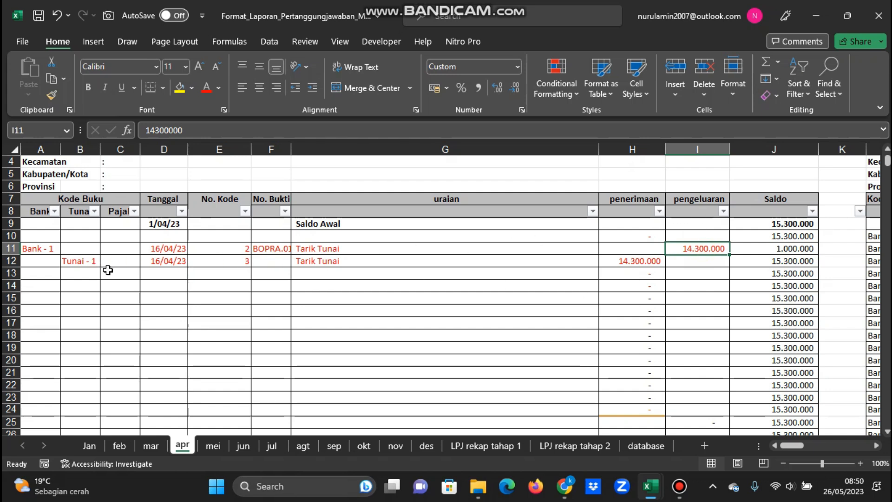
{"action": "left_click", "coordinate": [649, 265]}
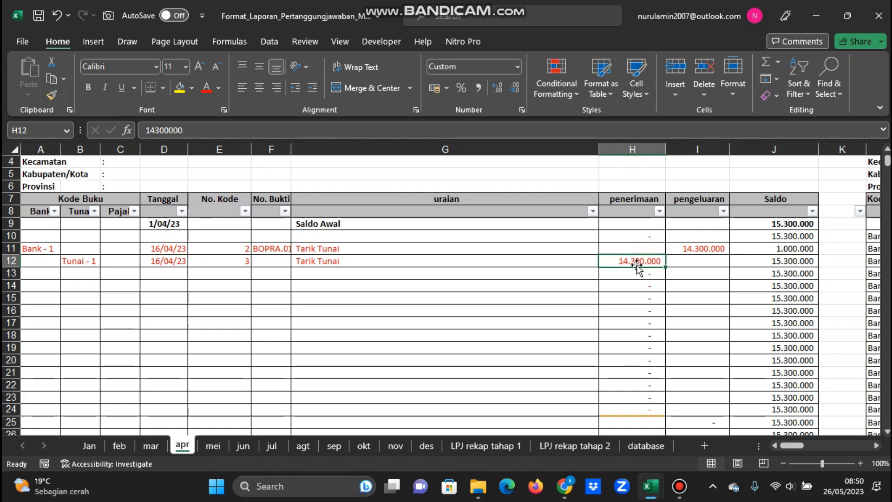
{"action": "left_click", "coordinate": [347, 263]}
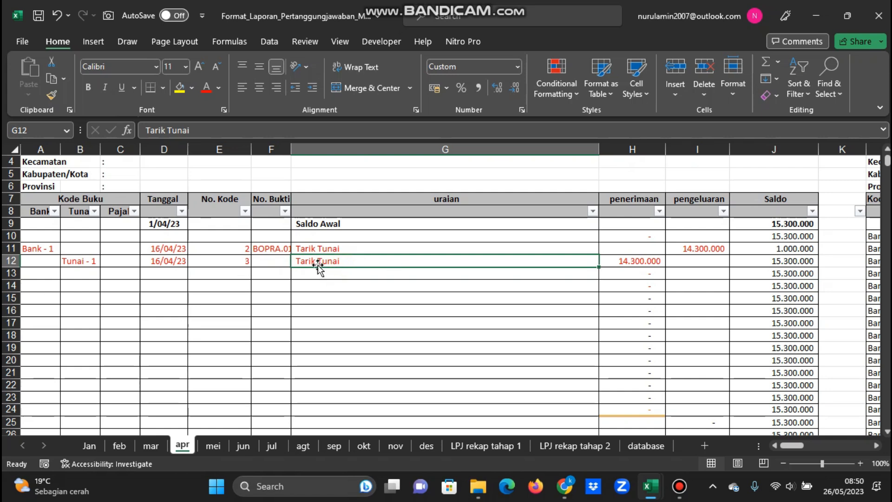
{"action": "left_click", "coordinate": [86, 274]}
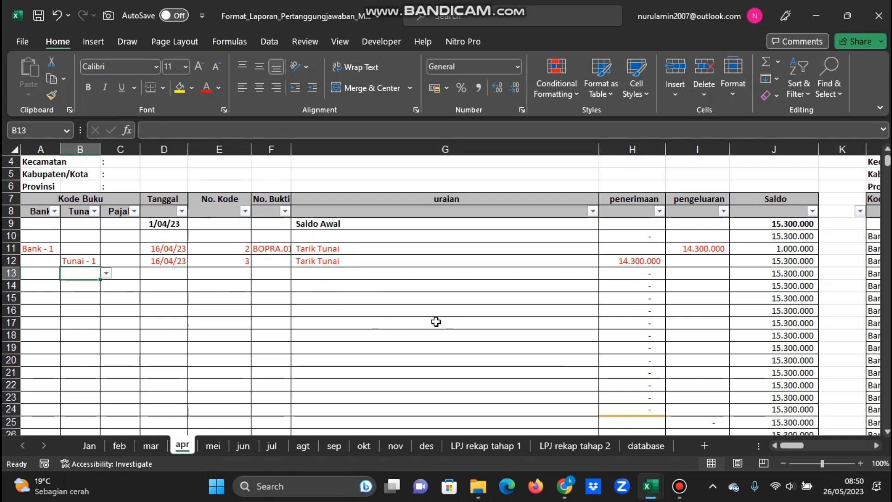
{"action": "scroll", "coordinate": [431, 322], "scroll_direction": "up", "scroll_amount": 1}
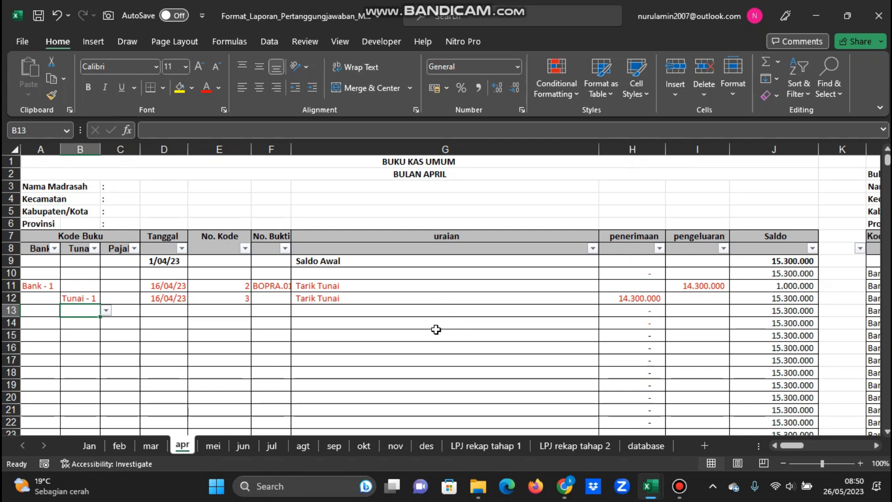
- Switch to the RKARA 2023 workbook and copy the April expense descriptions in E11:E16 of the Apr sheet
{"action": "key", "text": "alt+Tab"}
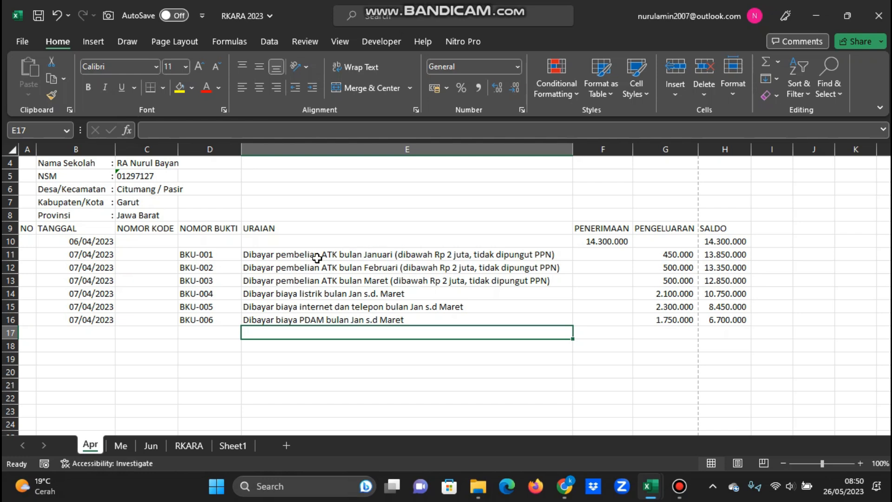
{"action": "left_click_drag", "start_coordinate": [301, 256], "coordinate": [309, 313]}
{"action": "key", "text": "ctrl+q"}
{"action": "right_click", "coordinate": [310, 312]}
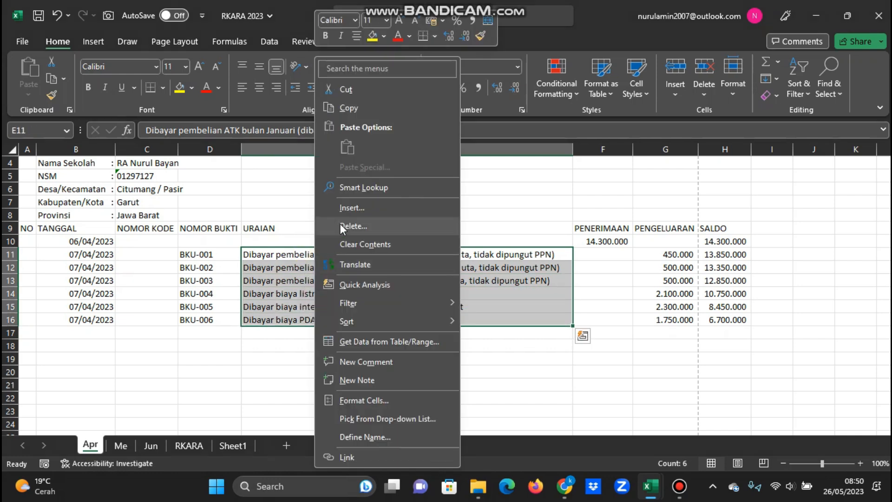
{"action": "left_click", "coordinate": [348, 109]}
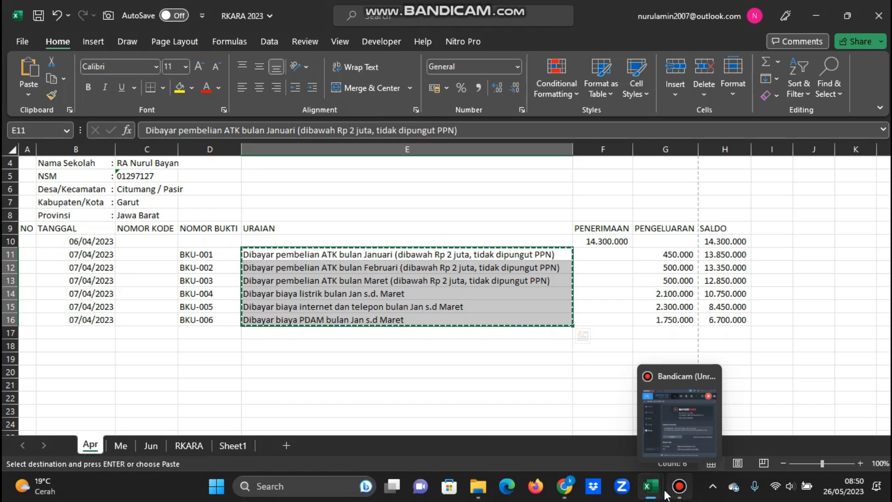
- Switch to the report workbook and paste the copied descriptions as values into the uraian column of the apr sheet, starting at G13
{"action": "left_click", "coordinate": [650, 486]}
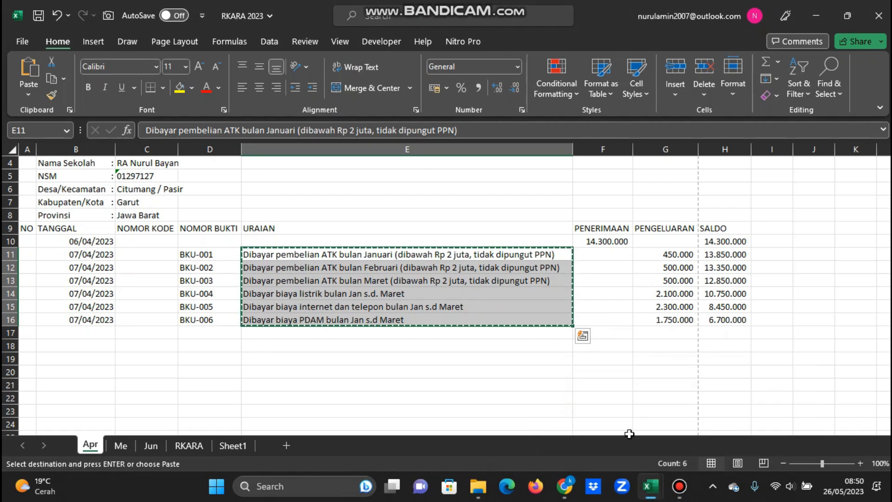
{"action": "left_click", "coordinate": [650, 486]}
{"action": "left_click", "coordinate": [704, 411]}
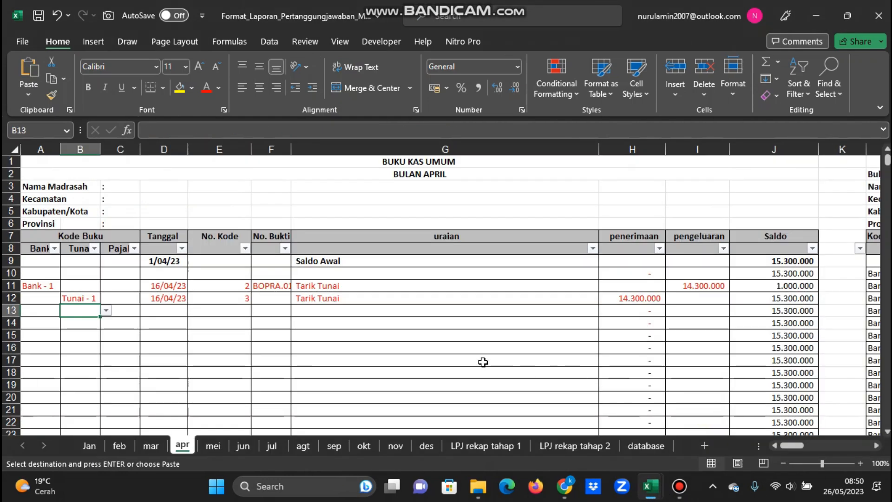
{"action": "left_click", "coordinate": [415, 315]}
{"action": "right_click", "coordinate": [415, 315]}
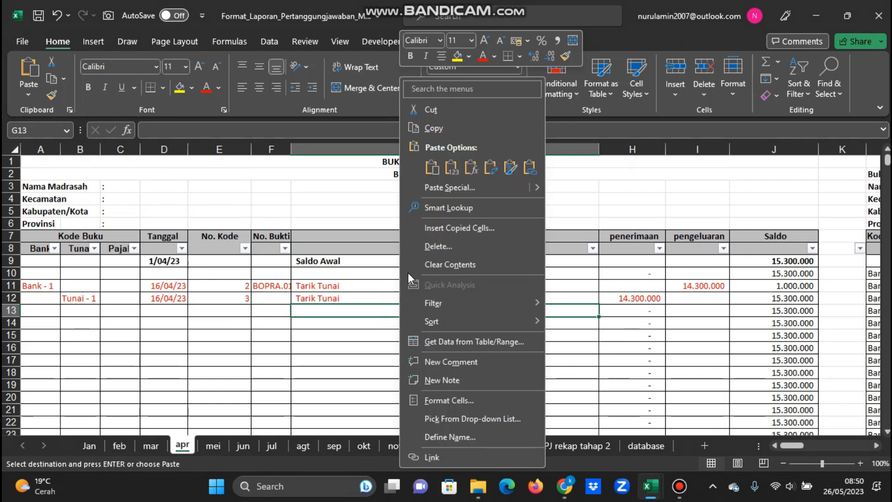
{"action": "left_click", "coordinate": [457, 165]}
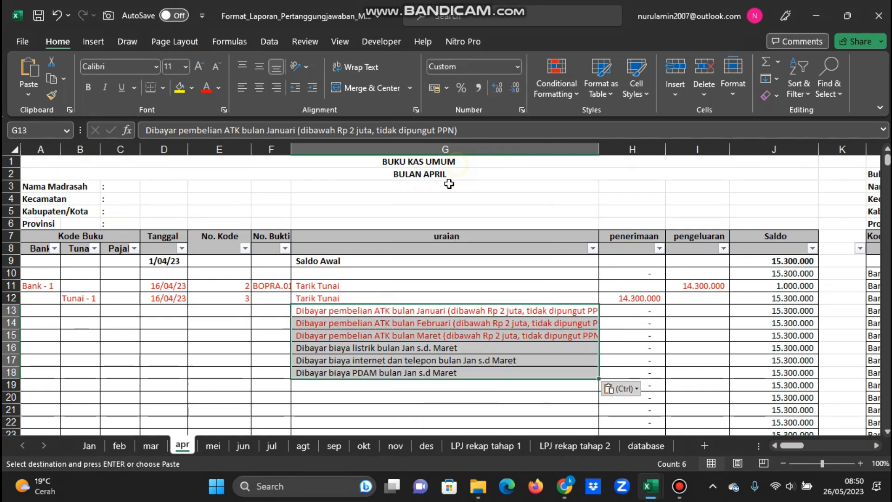
{"action": "left_click", "coordinate": [362, 312]}
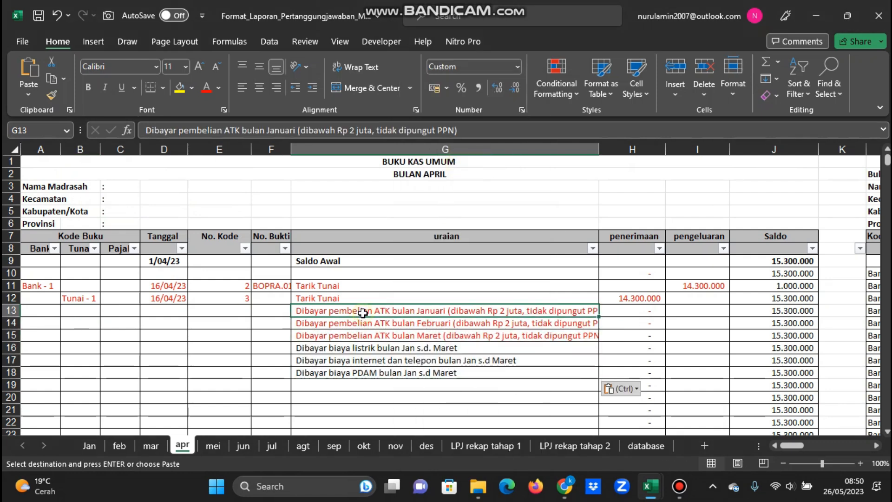
{"action": "left_click", "coordinate": [354, 371]}
{"action": "left_click", "coordinate": [339, 315]}
- Switch to the RKARA 2023 workbook and copy the expense dates in B11:B16 of the Apr sheet
{"action": "mouse_move", "coordinate": [651, 487]}
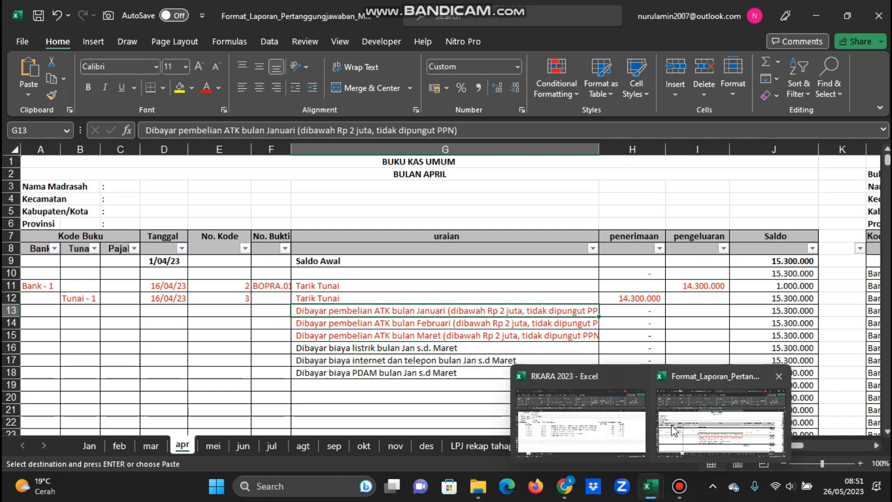
{"action": "left_click", "coordinate": [581, 418]}
{"action": "left_click_drag", "start_coordinate": [93, 254], "coordinate": [95, 320]}
{"action": "right_click", "coordinate": [96, 320]}
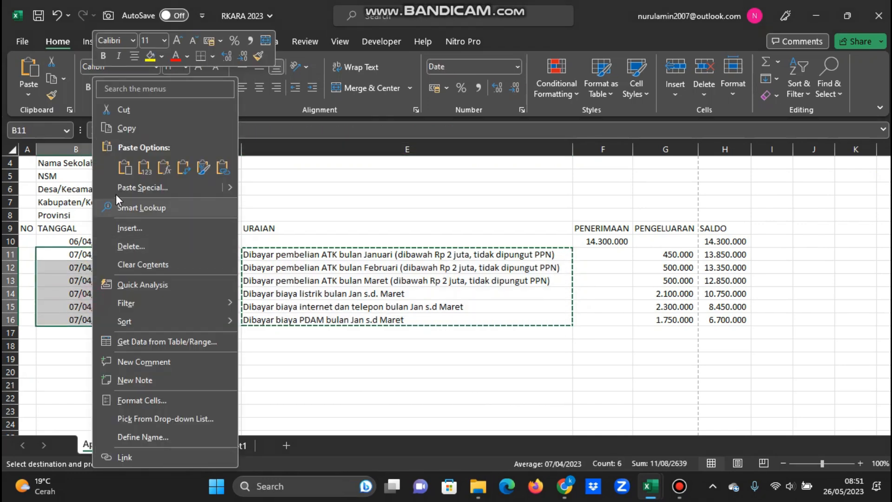
{"action": "left_click", "coordinate": [127, 130]}
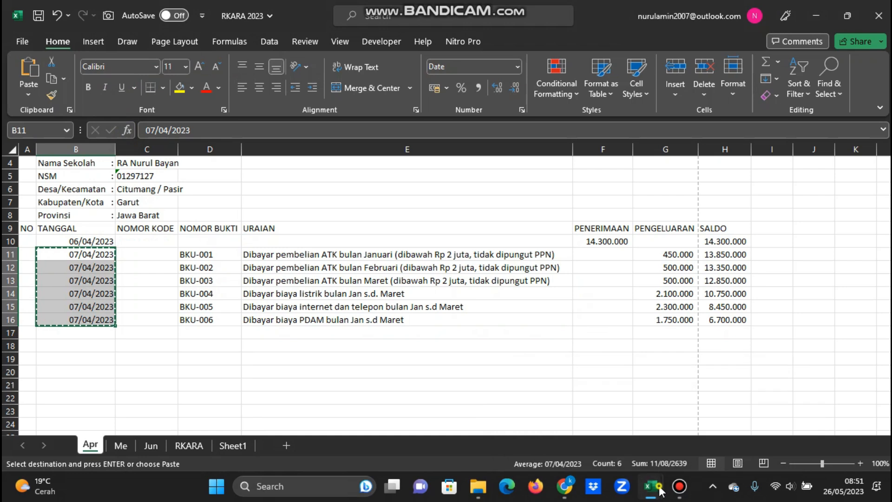
- Switch to the report workbook and paste the copied dates as values into the Tanggal column of the apr sheet, starting at D13
{"action": "mouse_move", "coordinate": [660, 490]}
{"action": "left_click", "coordinate": [725, 412]}
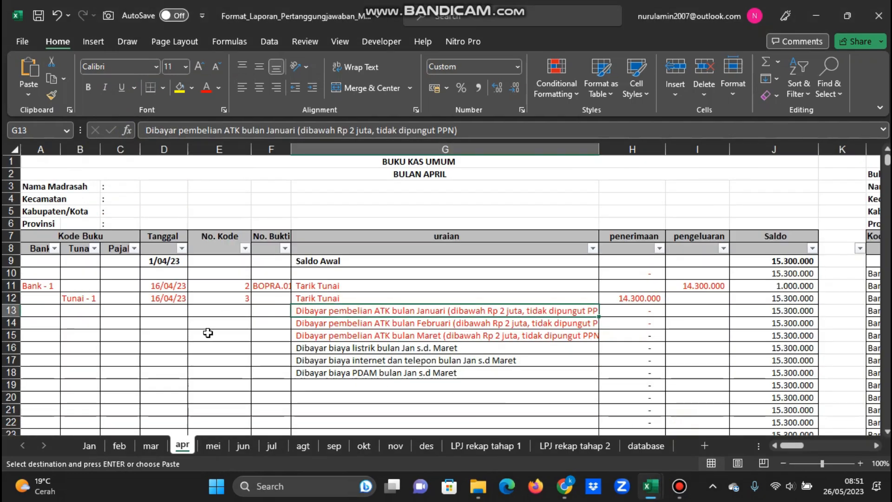
{"action": "right_click", "coordinate": [173, 311]}
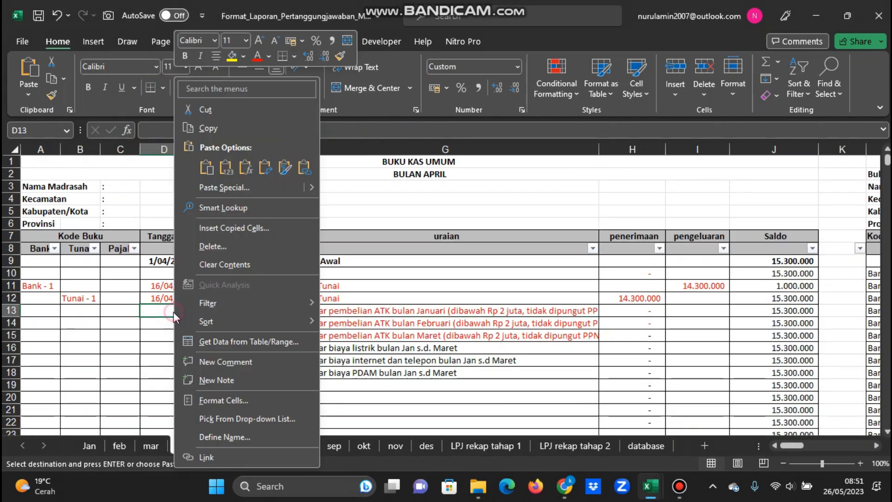
{"action": "left_click", "coordinate": [224, 173]}
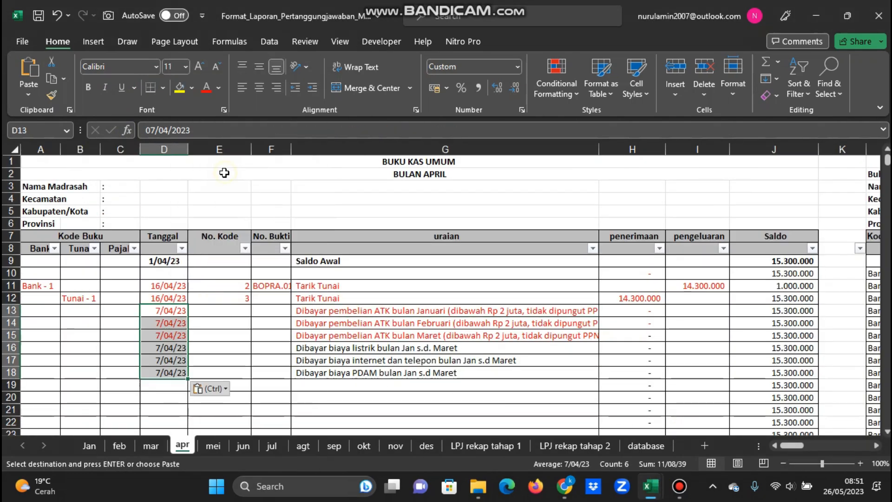
- Set the dates of both Tarik Tunai rows, D12 and D11, to 06/04/2023
{"action": "double_click", "coordinate": [156, 298]}
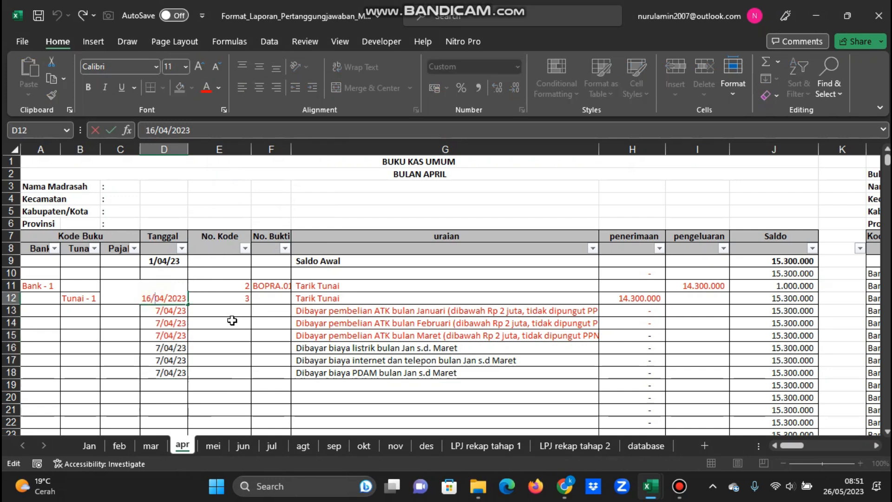
{"action": "key", "text": "BackSpace"}
{"action": "type", "text": "0"}
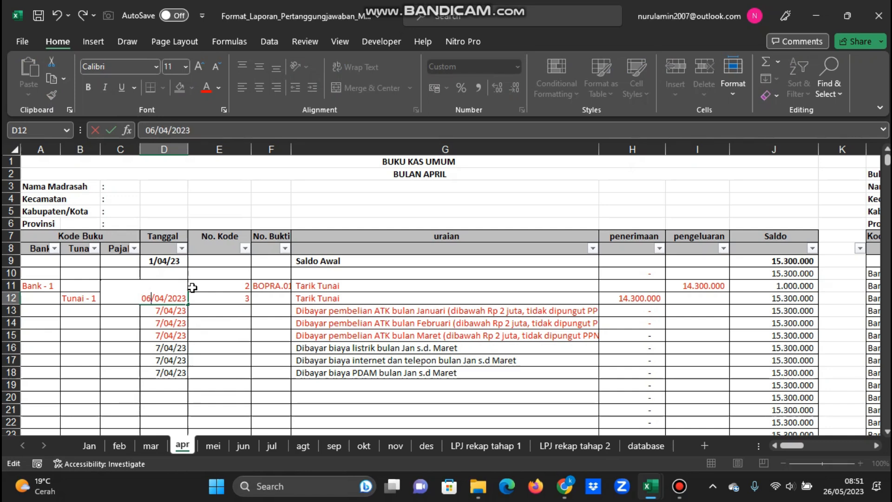
{"action": "key", "text": "Return"}
{"action": "left_click", "coordinate": [157, 284]}
{"action": "double_click", "coordinate": [157, 283]}
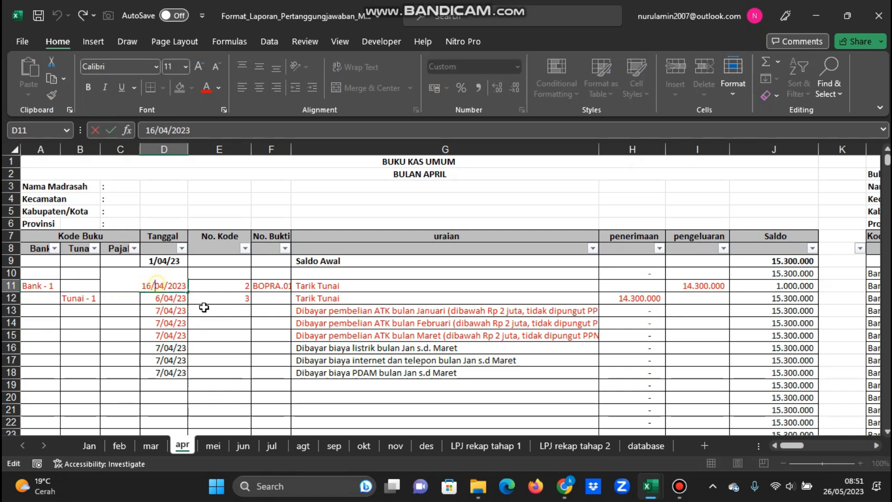
{"action": "key", "text": "BackSpace"}
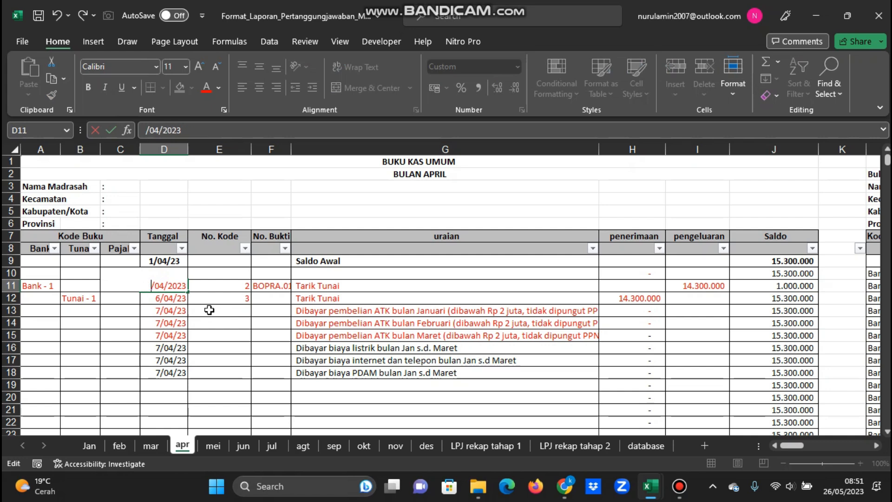
{"action": "type", "text": "0"}
{"action": "key", "text": "Return"}
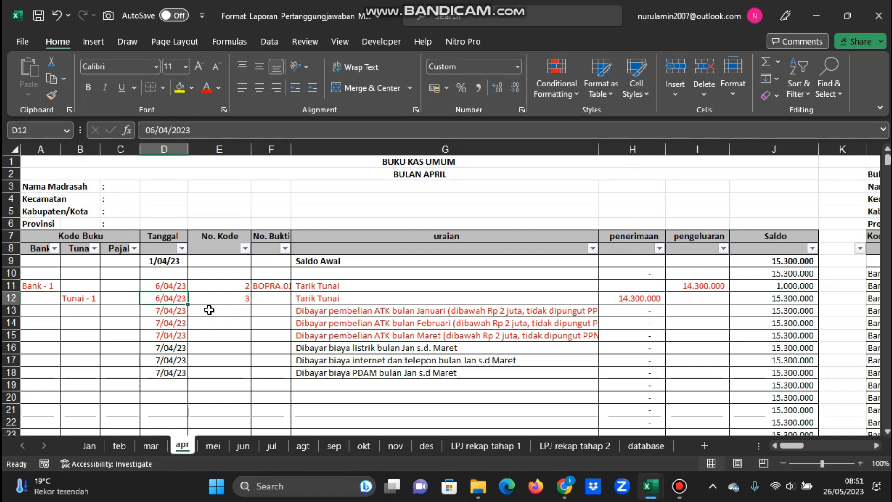
{"action": "left_click", "coordinate": [256, 339]}
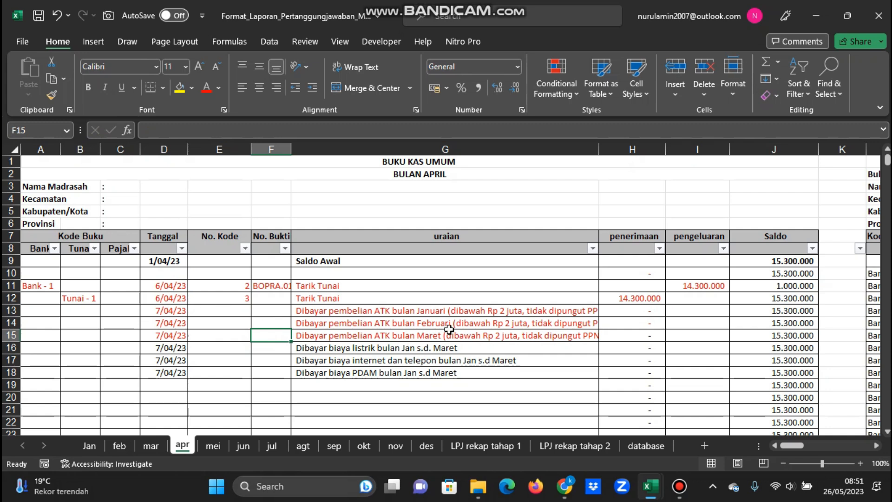
- Switch to the RKARA 2023 workbook and copy the expense amounts in G11:G16 of the Apr sheet
{"action": "mouse_move", "coordinate": [652, 486]}
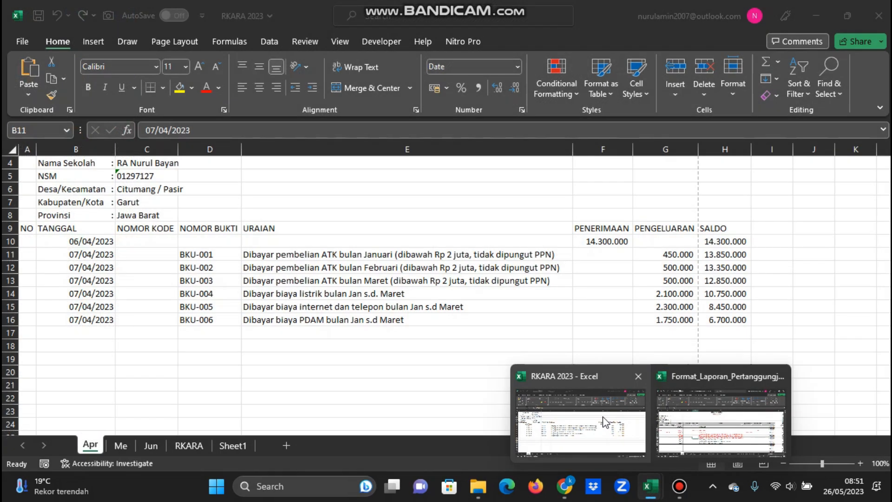
{"action": "left_click", "coordinate": [613, 407]}
{"action": "left_click_drag", "start_coordinate": [672, 254], "coordinate": [667, 315]}
{"action": "right_click", "coordinate": [666, 312]}
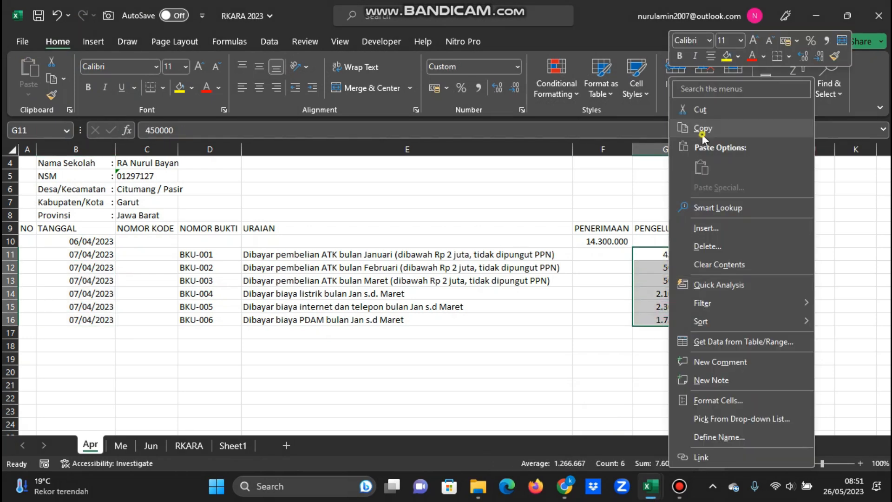
{"action": "left_click", "coordinate": [704, 128]}
- Switch to the report workbook and paste the copied amounts as values into the pengeluaran column of the apr sheet, starting at I13
{"action": "mouse_move", "coordinate": [651, 486]}
{"action": "left_click", "coordinate": [700, 429]}
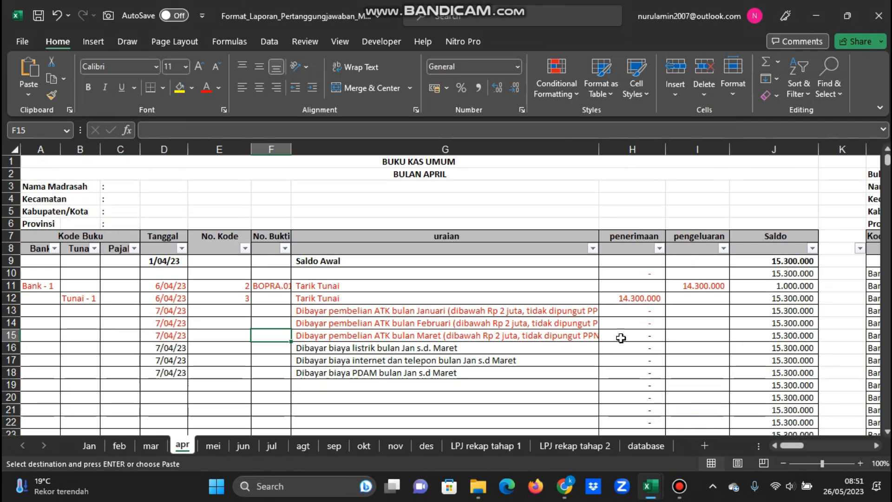
{"action": "left_click", "coordinate": [649, 311]}
{"action": "left_click", "coordinate": [685, 312]}
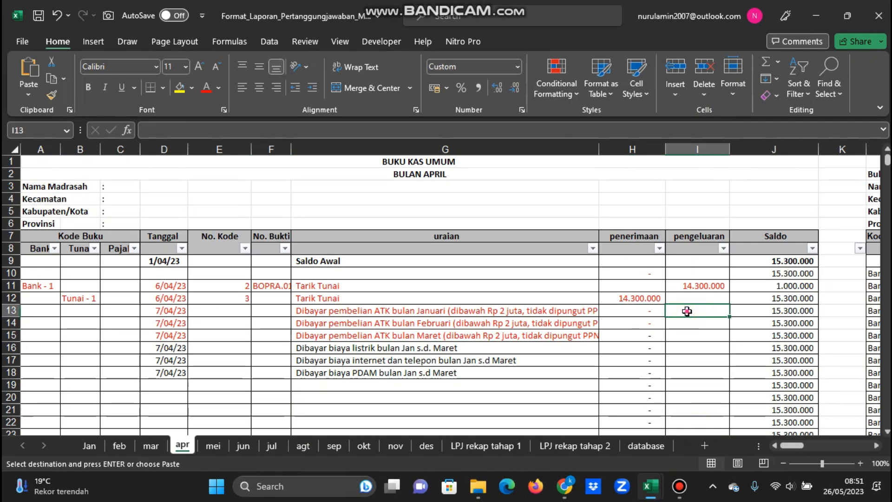
{"action": "right_click", "coordinate": [686, 312]}
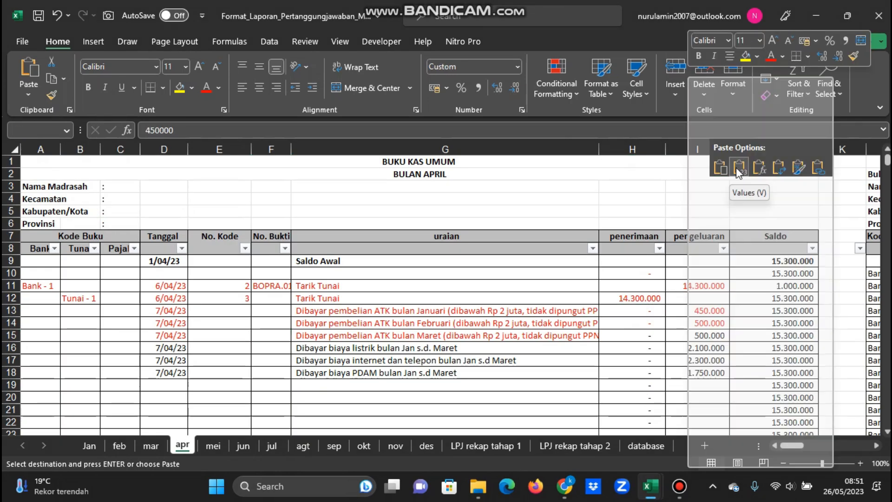
{"action": "left_click", "coordinate": [738, 166]}
{"action": "left_click", "coordinate": [773, 345]}
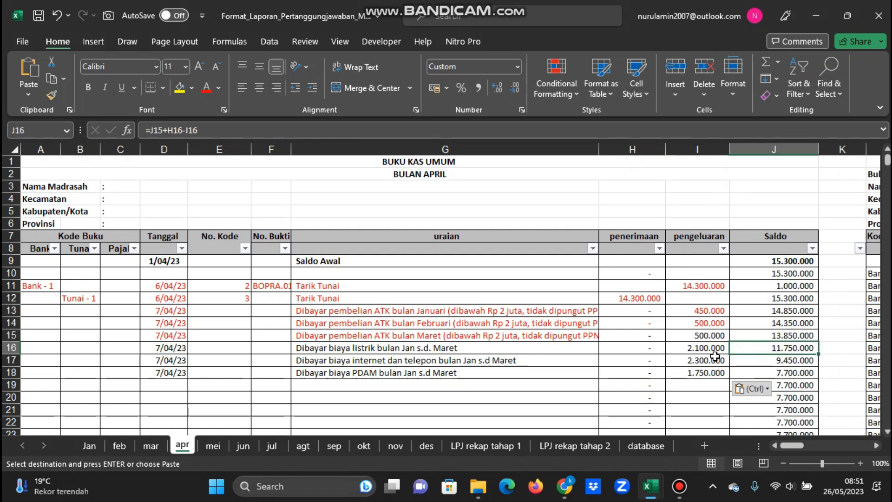
{"action": "scroll", "coordinate": [689, 372], "scroll_direction": "down", "scroll_amount": 1}
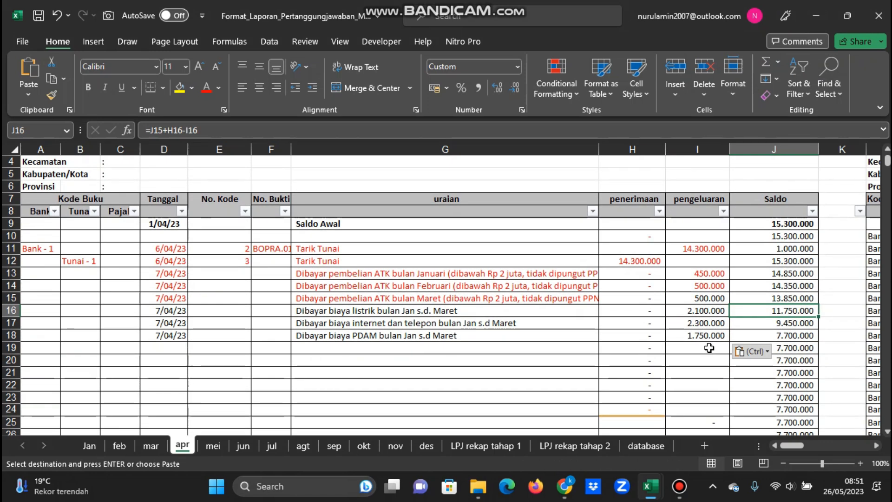
{"action": "left_click", "coordinate": [707, 311]}
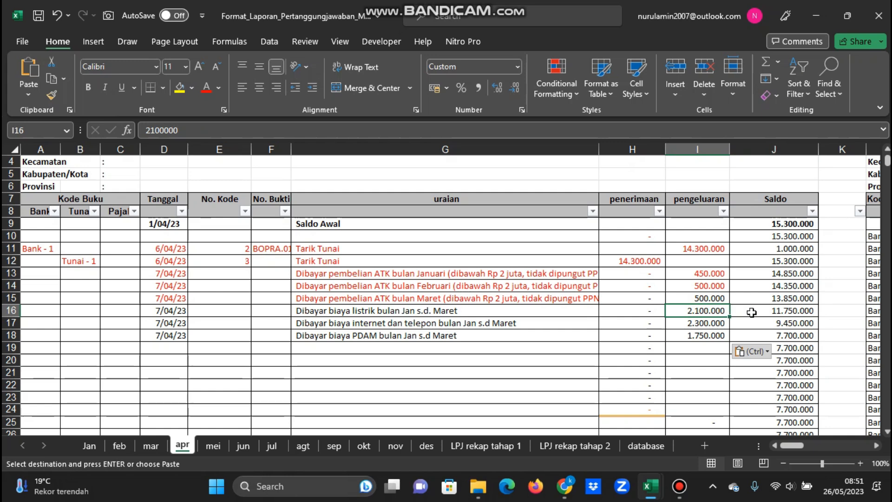
{"action": "scroll", "coordinate": [809, 322], "scroll_direction": "down", "scroll_amount": 1}
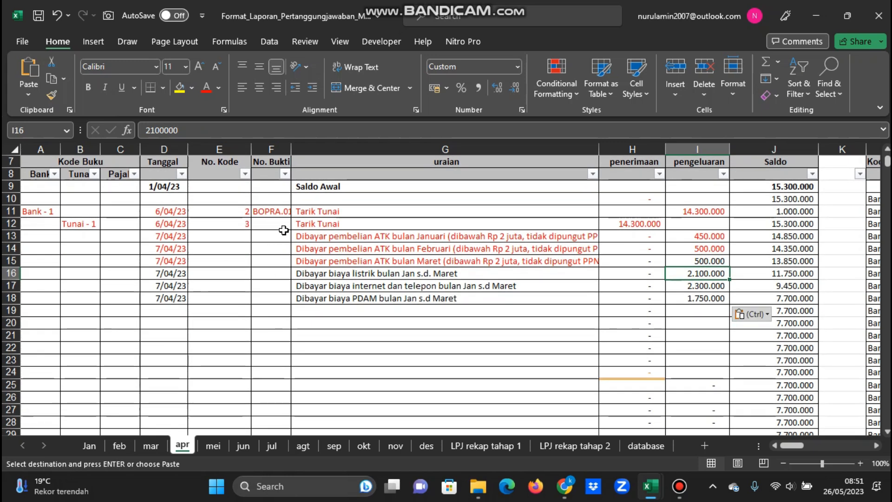
- Enter BOPRA.02 as the No. Bukti of the second Tarik Tunai row, in F12
{"action": "left_click", "coordinate": [274, 211]}
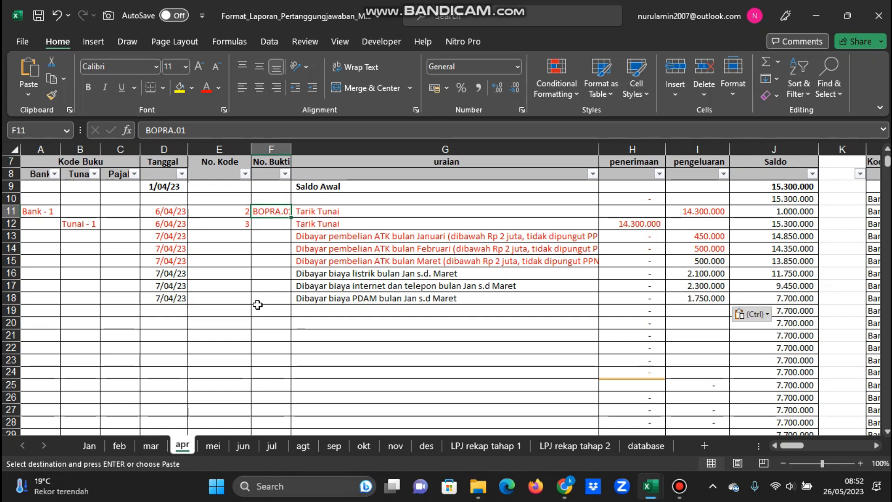
{"action": "left_click", "coordinate": [277, 223]}
{"action": "type", "text": "B"}
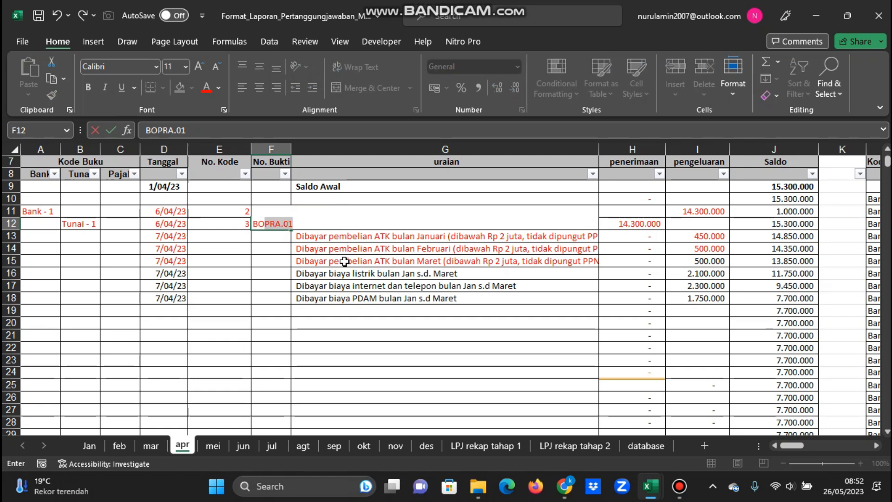
{"action": "type", "text": "OPRA.02"}
{"action": "key", "text": "Return"}
- Fill the BOPRA numbering from F11:F12 down through F18 and decrease the font size of these cells by one step
{"action": "left_click_drag", "start_coordinate": [288, 213], "coordinate": [288, 305]}
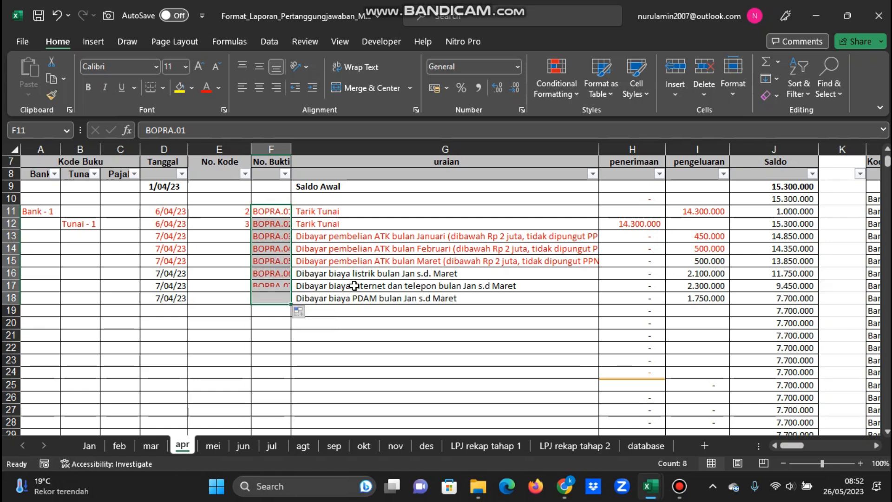
{"action": "left_click", "coordinate": [216, 67]}
{"action": "left_click", "coordinate": [377, 248]}
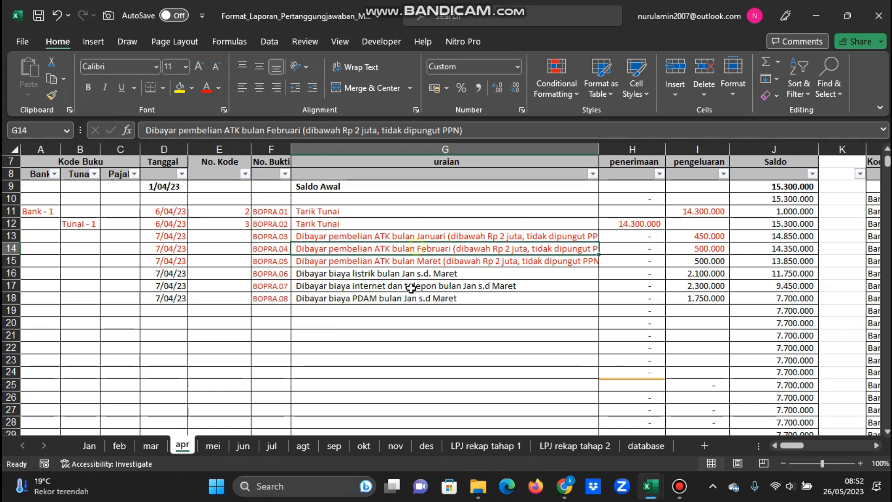
- Assign the cash book codes Tunai - 2, Tunai - 3 and Tunai - 4 to the three ATK purchase rows, B13:B15
{"action": "left_click", "coordinate": [232, 235]}
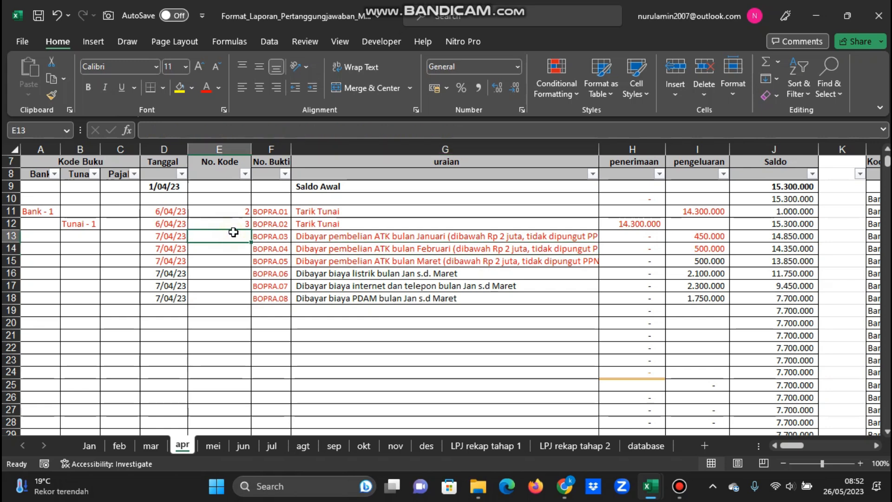
{"action": "left_click", "coordinate": [86, 234]}
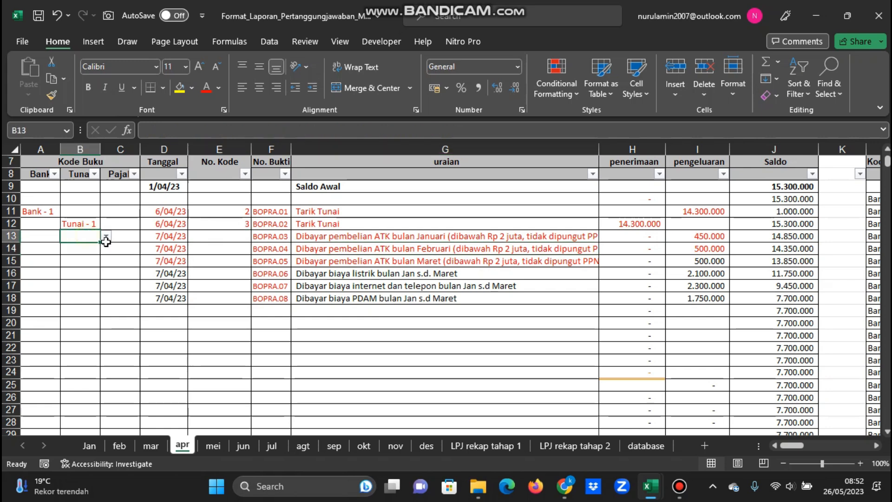
{"action": "left_click", "coordinate": [106, 236]}
{"action": "left_click", "coordinate": [89, 253]}
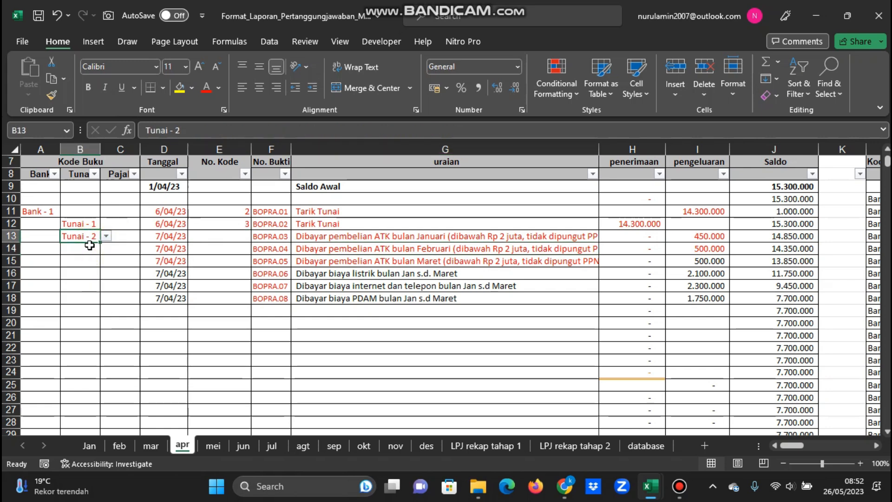
{"action": "left_click", "coordinate": [89, 247]}
{"action": "left_click", "coordinate": [106, 248]}
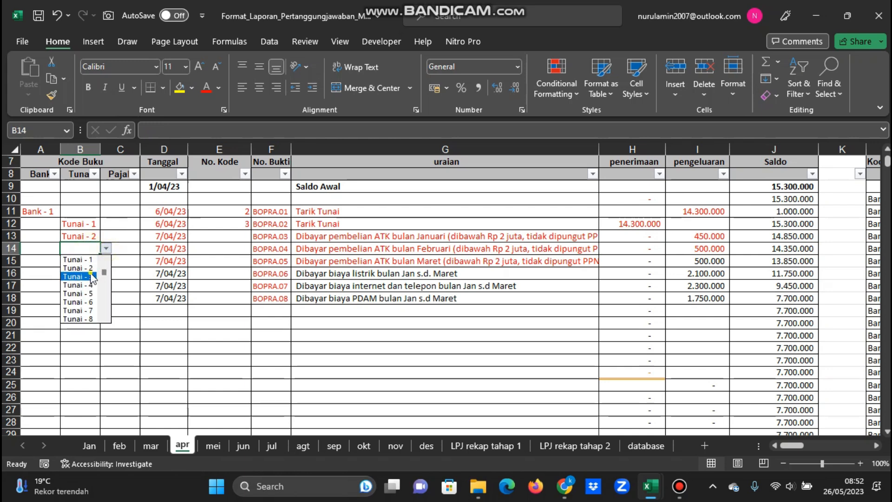
{"action": "left_click", "coordinate": [90, 263]}
{"action": "left_click", "coordinate": [90, 262]}
{"action": "left_click", "coordinate": [106, 260]}
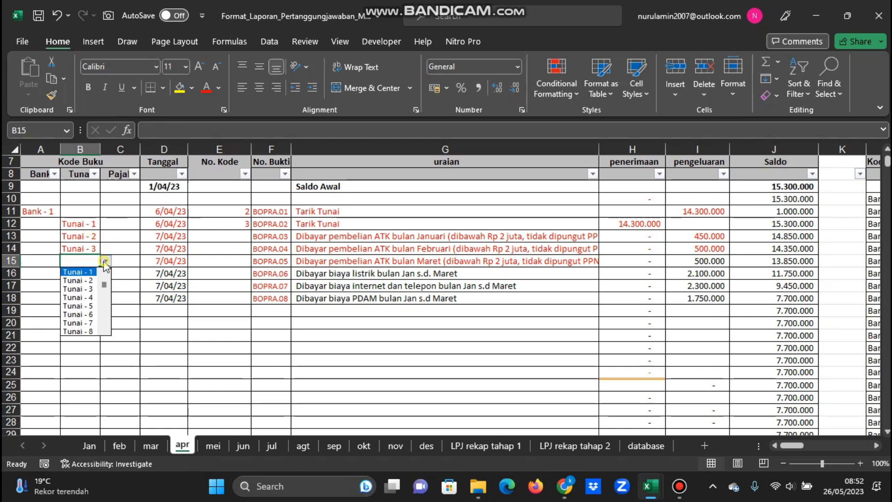
{"action": "left_click", "coordinate": [91, 297]}
- Assign the codes Tunai - 5, Tunai - 6 and Tunai - 7 to the listrik, internet and PDAM rows, B16:B18
{"action": "left_click", "coordinate": [89, 273]}
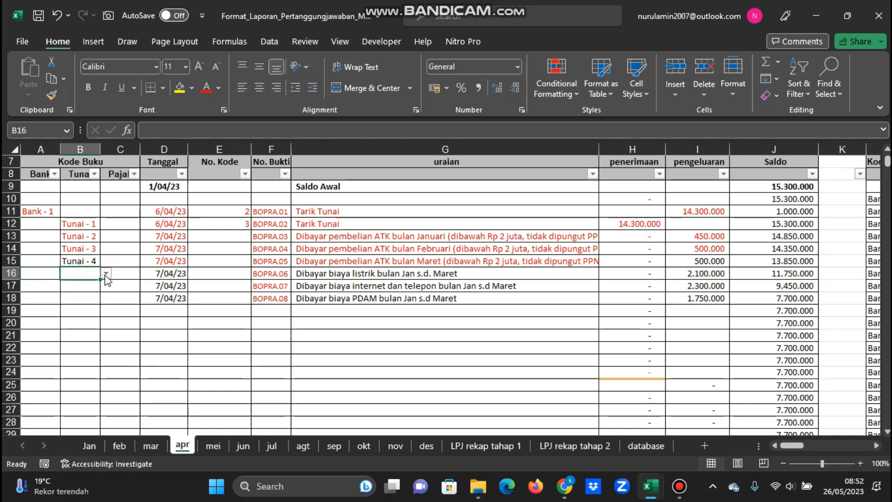
{"action": "left_click", "coordinate": [106, 273]}
{"action": "left_click", "coordinate": [92, 301]}
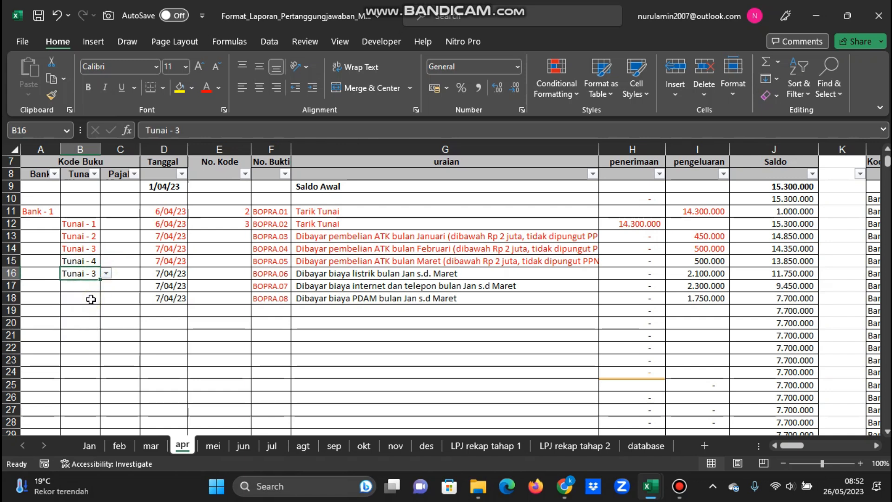
{"action": "left_click", "coordinate": [107, 275]}
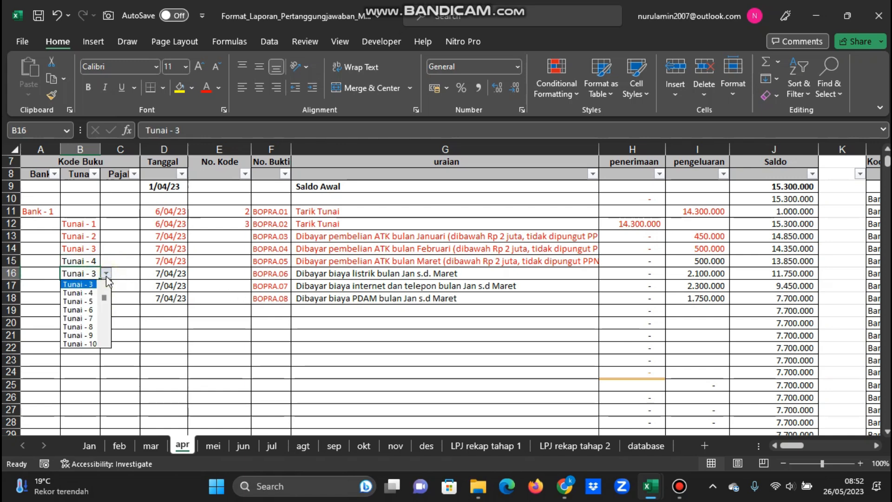
{"action": "left_click", "coordinate": [89, 302]}
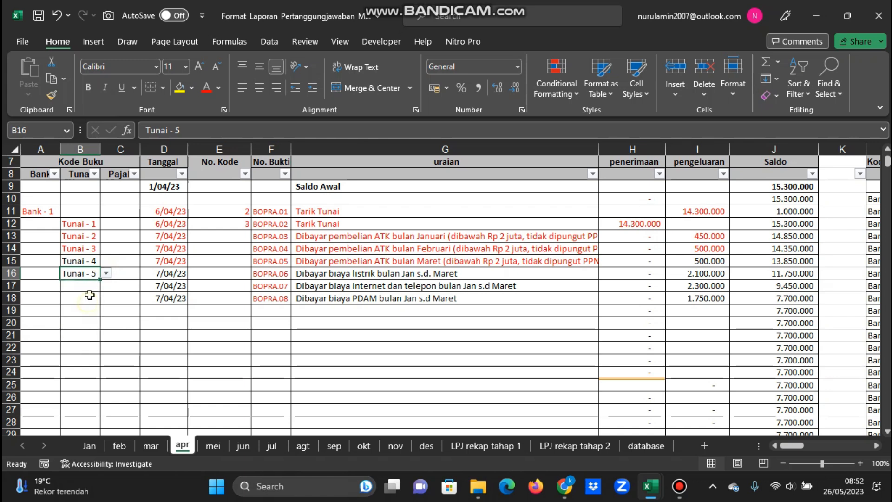
{"action": "left_click", "coordinate": [90, 284]}
{"action": "left_click", "coordinate": [107, 285]}
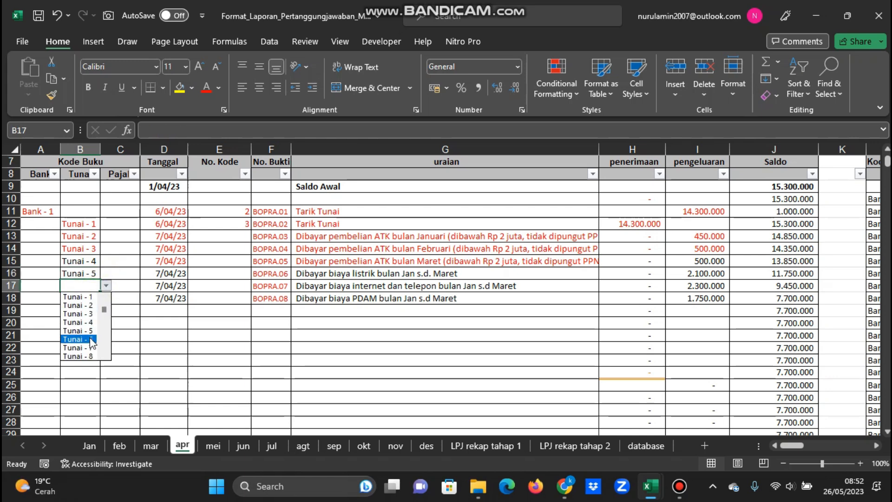
{"action": "left_click", "coordinate": [90, 340]}
{"action": "left_click", "coordinate": [90, 298]}
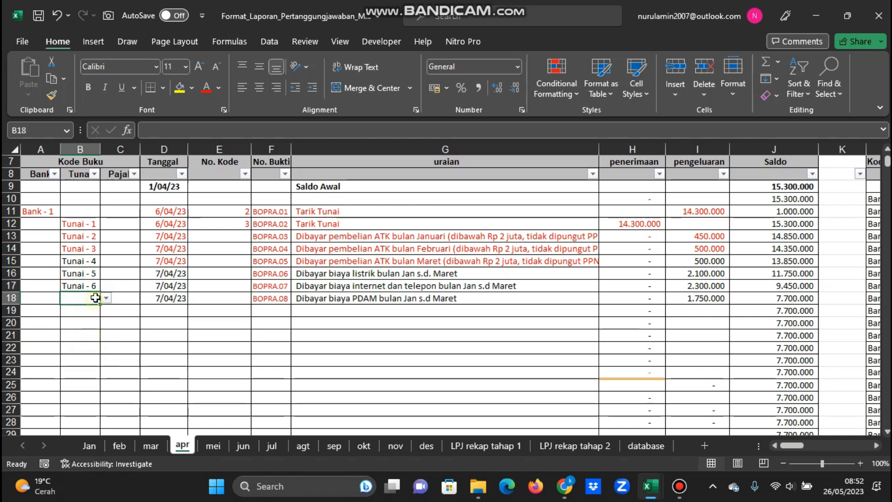
{"action": "left_click", "coordinate": [106, 298]}
{"action": "left_click", "coordinate": [93, 360]}
{"action": "left_click", "coordinate": [249, 263]}
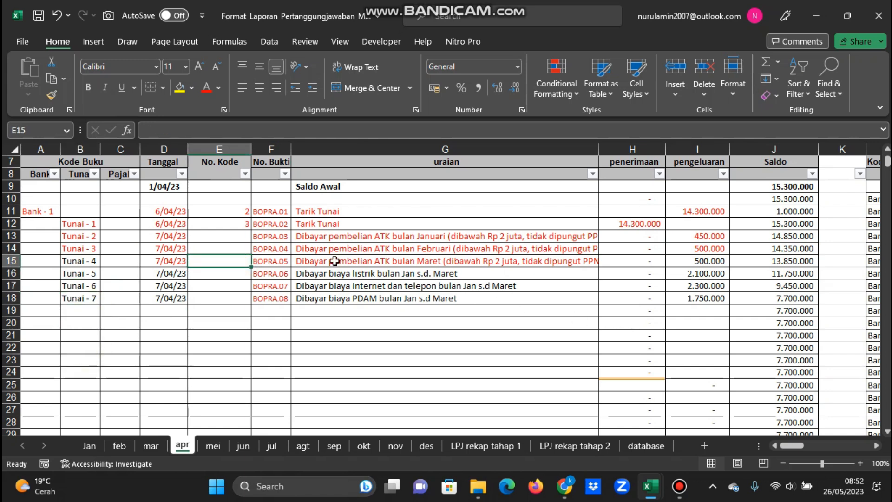
- Review the transferred entries and balances in the Buku Pembantu Bank and Buku Pembantu Kas Tunai tables of the apr sheet
{"action": "left_click_drag", "start_coordinate": [795, 448], "coordinate": [806, 447]}
{"action": "scroll", "coordinate": [712, 364], "scroll_direction": "up", "scroll_amount": 2}
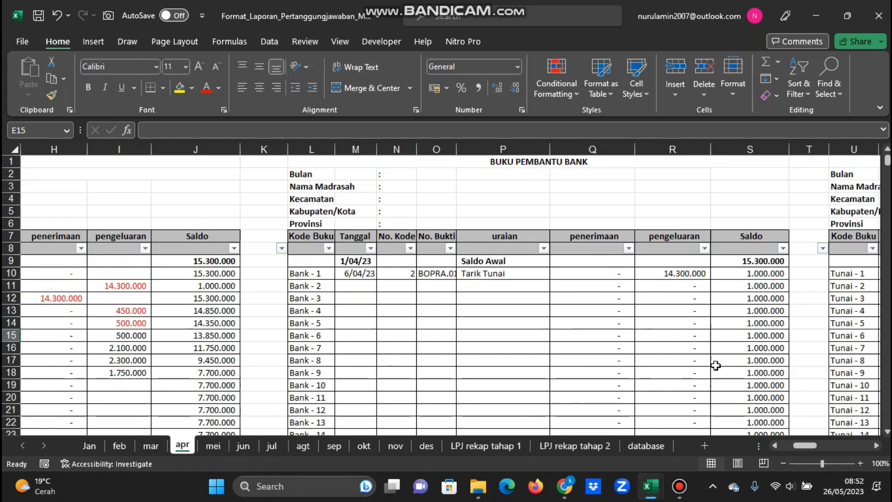
{"action": "left_click", "coordinate": [685, 276]}
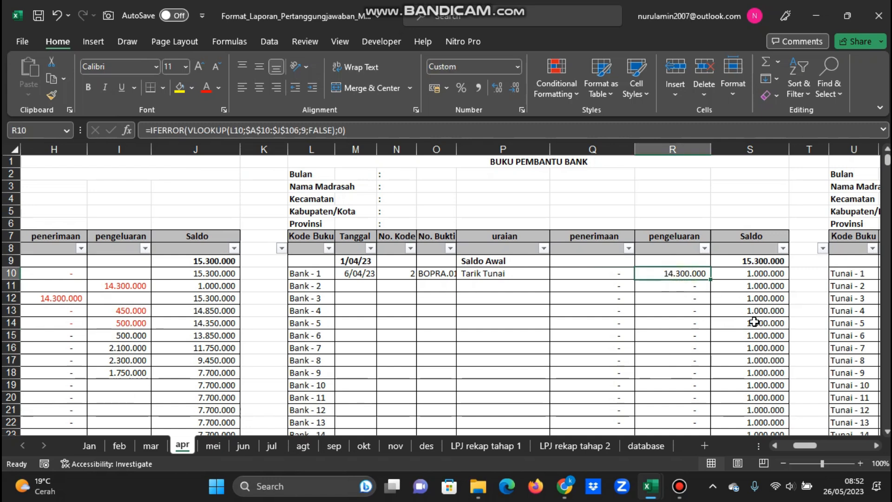
{"action": "left_click", "coordinate": [753, 277]}
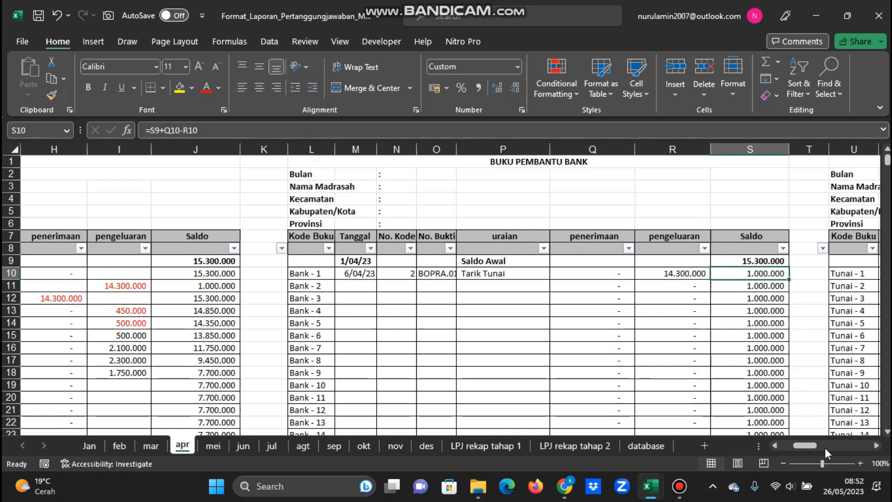
{"action": "left_click_drag", "start_coordinate": [809, 444], "coordinate": [830, 442]}
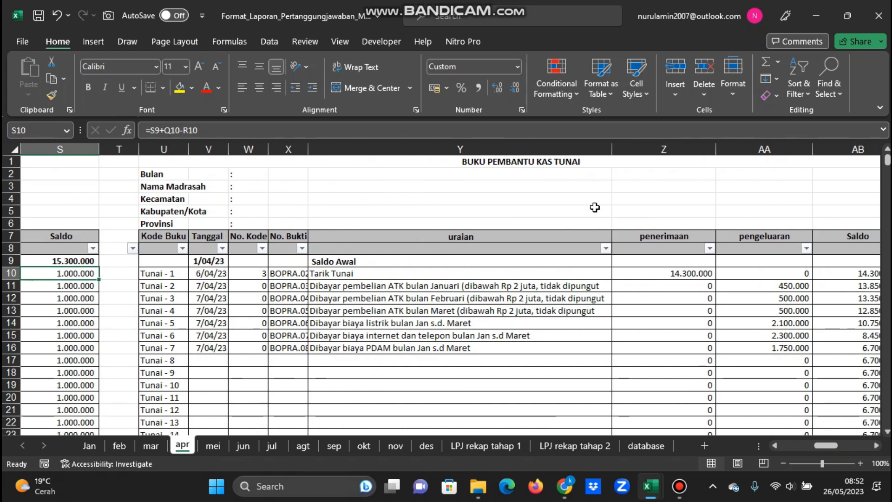
{"action": "left_click", "coordinate": [689, 311]}
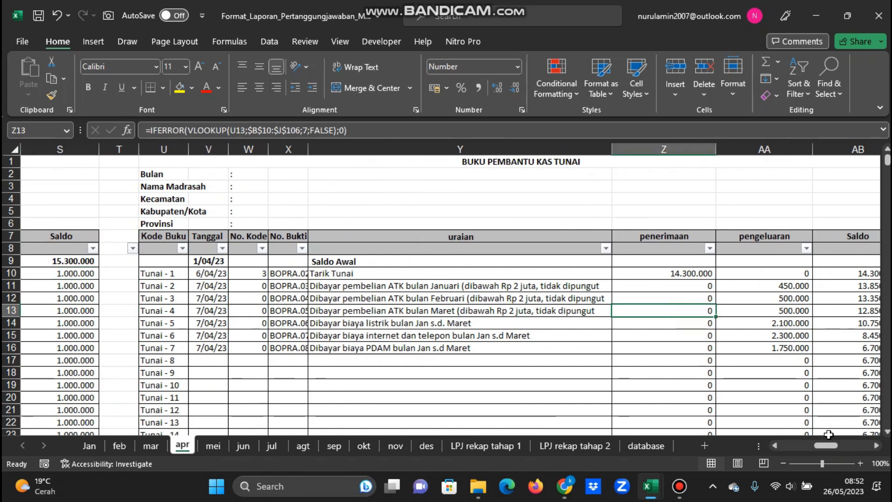
- Examine the April LPJ summary's closing balances, end-of-month cash and cash difference, and return to the Buku Kas Umum table
{"action": "left_click_drag", "start_coordinate": [825, 447], "coordinate": [858, 442]}
{"action": "scroll", "coordinate": [576, 304], "scroll_direction": "down", "scroll_amount": 3}
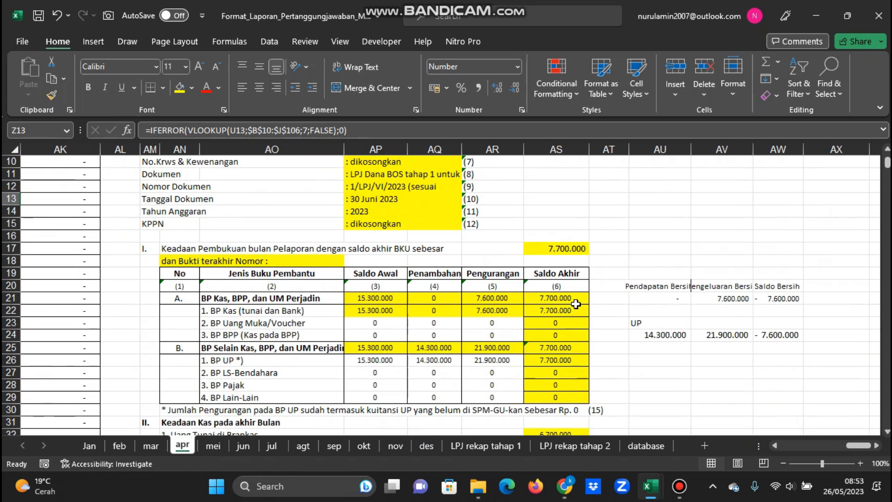
{"action": "scroll", "coordinate": [576, 304], "scroll_direction": "down", "scroll_amount": 6}
{"action": "scroll", "coordinate": [576, 261], "scroll_direction": "up", "scroll_amount": 4}
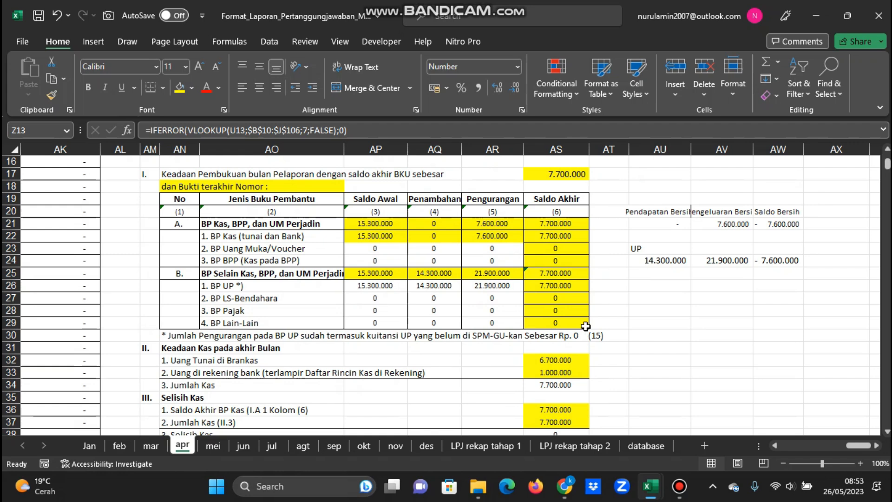
{"action": "left_click", "coordinate": [567, 175]}
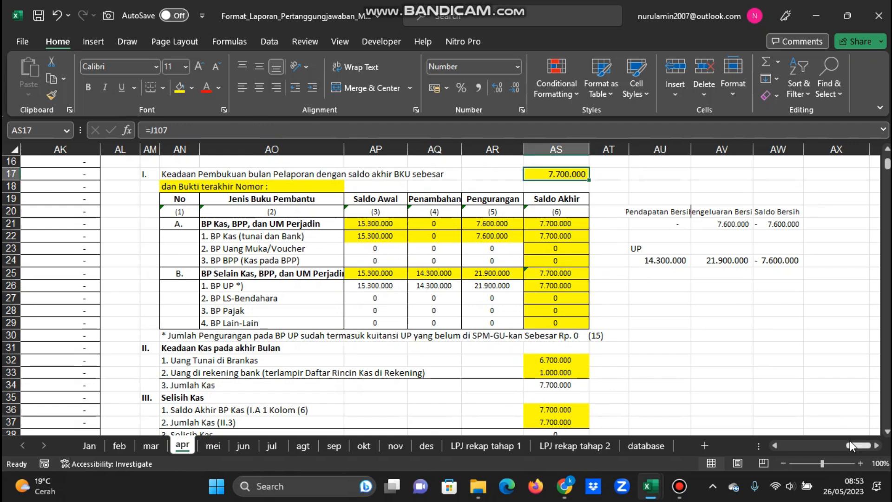
{"action": "left_click", "coordinate": [543, 239]}
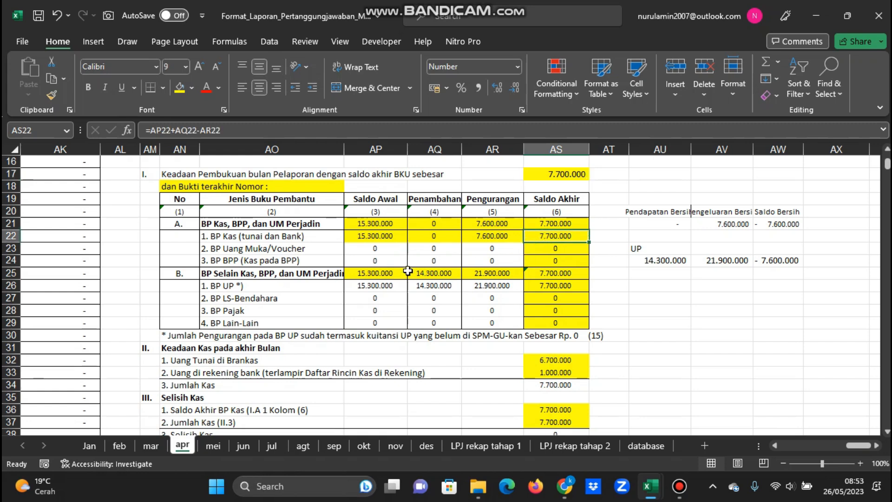
{"action": "left_click", "coordinate": [333, 265]}
{"action": "left_click_drag", "start_coordinate": [851, 448], "coordinate": [781, 443]}
{"action": "scroll", "coordinate": [563, 344], "scroll_direction": "up", "scroll_amount": 5}
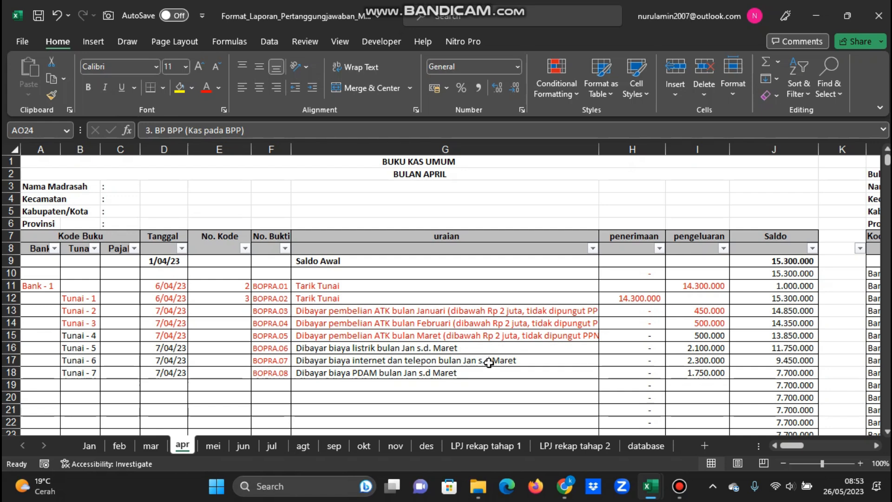
- Open the mei sheet and check the opening balance in its Saldo Bulan Mei row and the formula behind it
{"action": "left_click", "coordinate": [454, 348]}
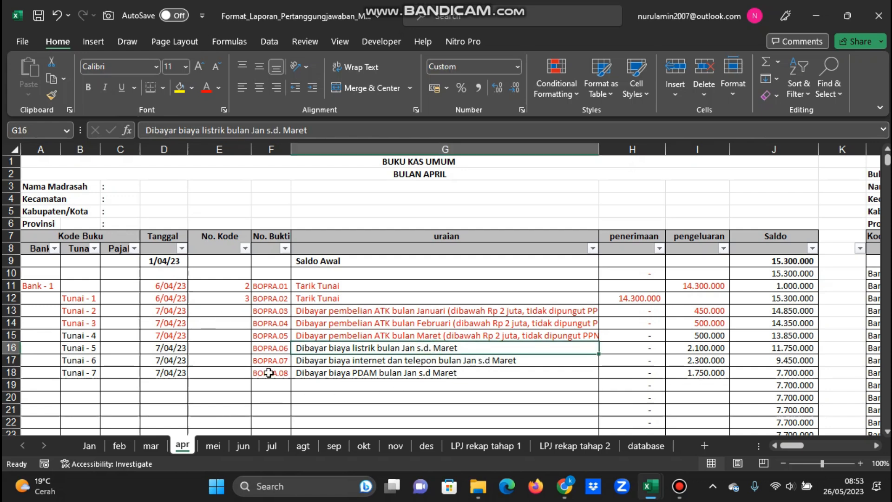
{"action": "left_click", "coordinate": [213, 445]}
{"action": "left_click", "coordinate": [384, 298]}
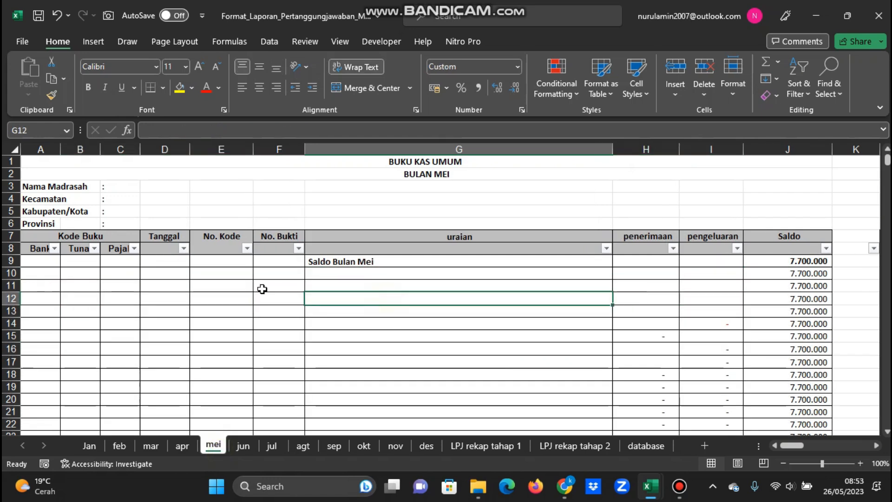
{"action": "left_click", "coordinate": [262, 287]}
{"action": "left_click", "coordinate": [417, 261]}
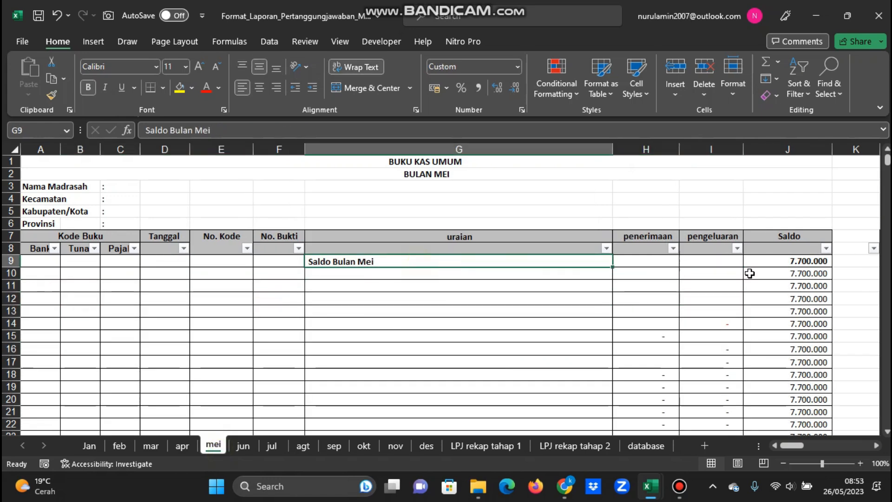
{"action": "left_click", "coordinate": [803, 264]}
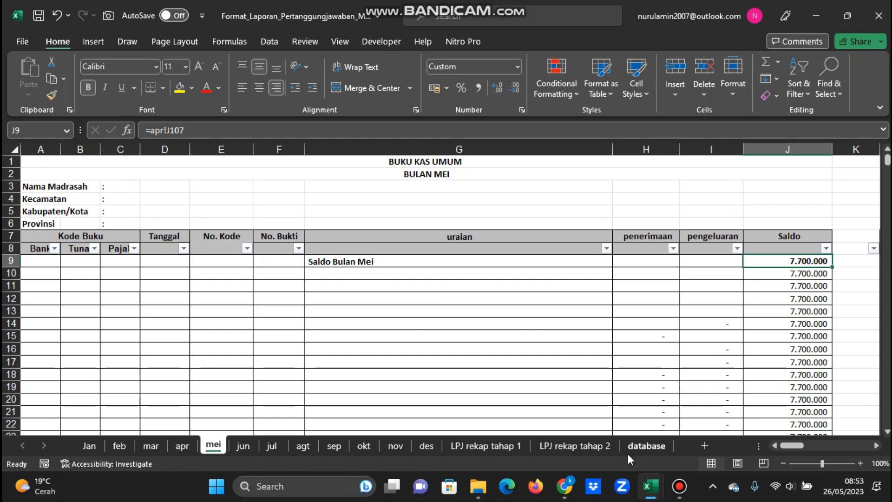
- Switch to the RKARA 2023 workbook and open its May sheet, Me
{"action": "mouse_move", "coordinate": [650, 485]}
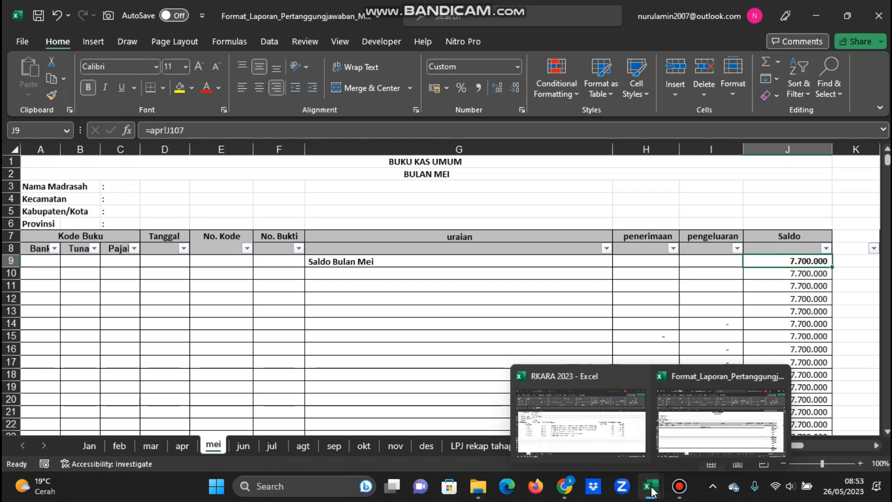
{"action": "left_click", "coordinate": [601, 432]}
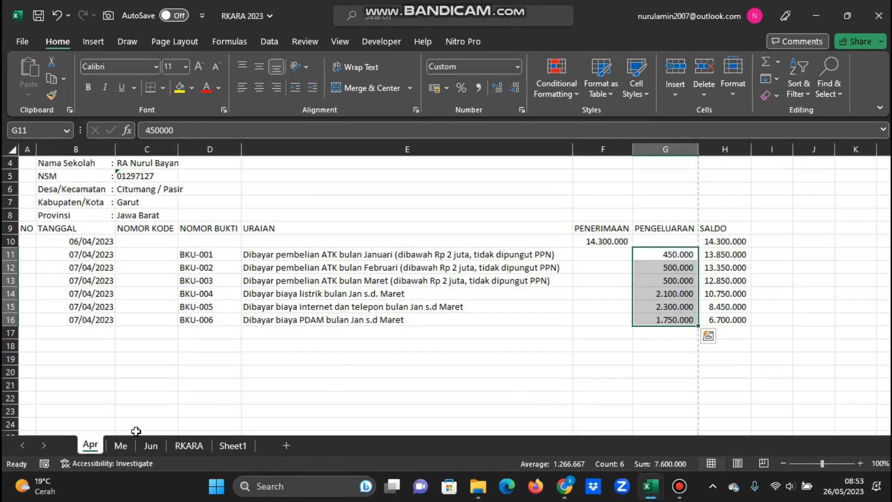
{"action": "left_click", "coordinate": [121, 445]}
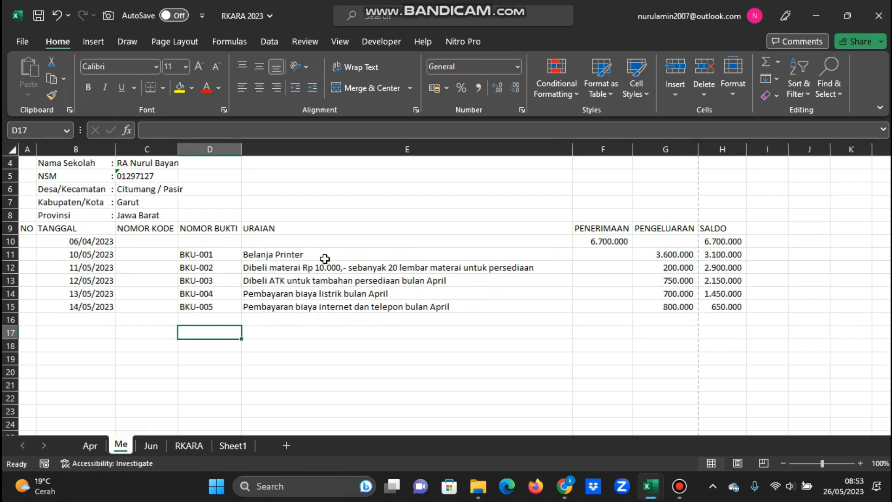
- Try to transfer the May descriptions and amounts, E11:G15, together as values into the mei cash book from G10, then undo the paste
{"action": "left_click_drag", "start_coordinate": [324, 253], "coordinate": [673, 303]}
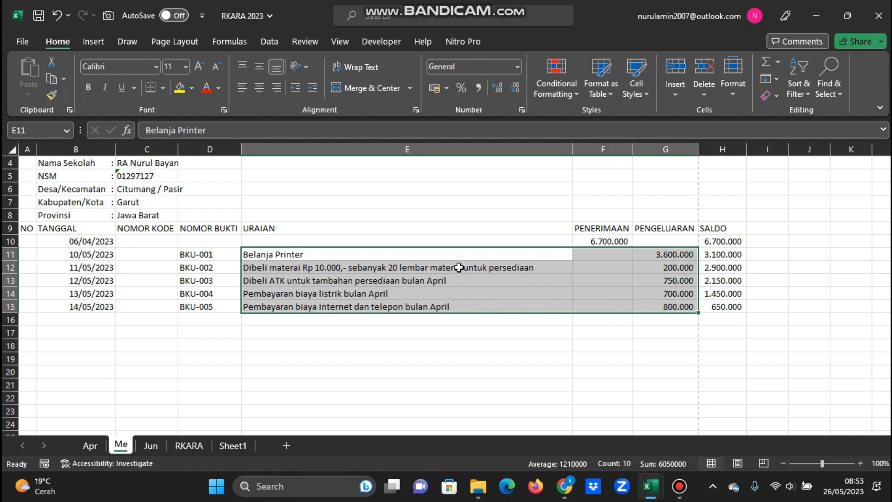
{"action": "right_click", "coordinate": [428, 272]}
{"action": "left_click", "coordinate": [476, 110]}
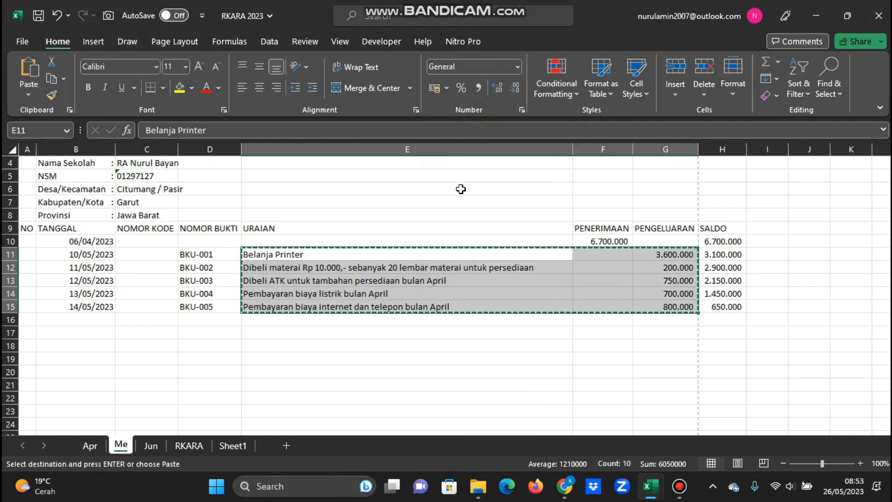
{"action": "mouse_move", "coordinate": [655, 496]}
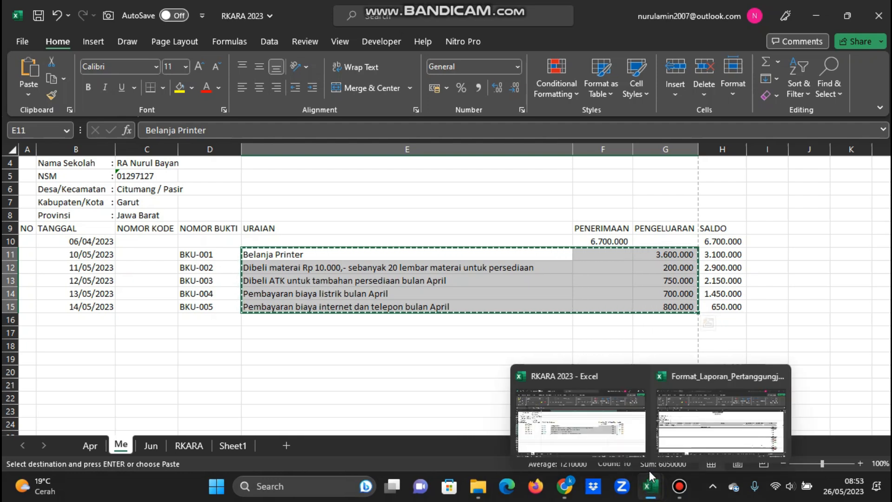
{"action": "left_click", "coordinate": [720, 409]}
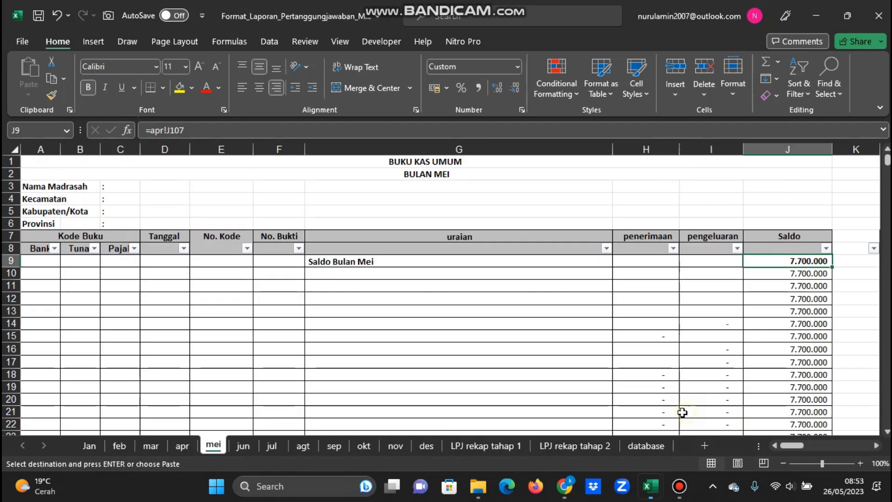
{"action": "left_click", "coordinate": [379, 277]}
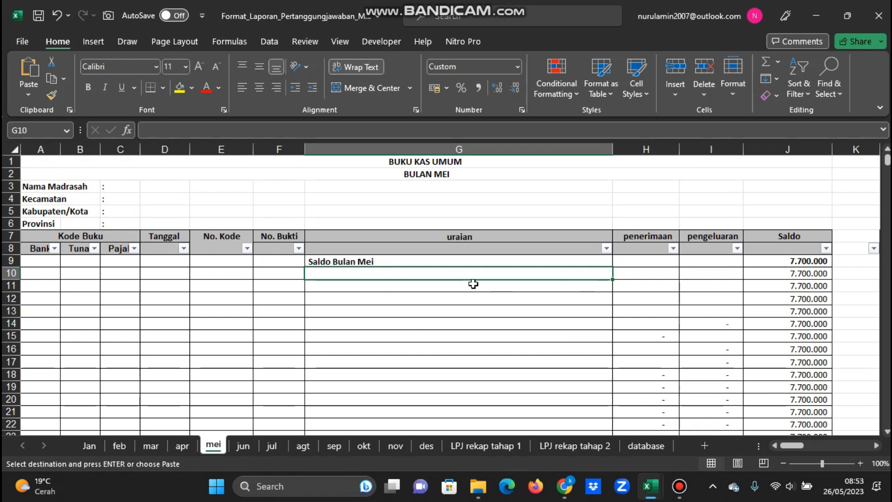
{"action": "right_click", "coordinate": [406, 273]}
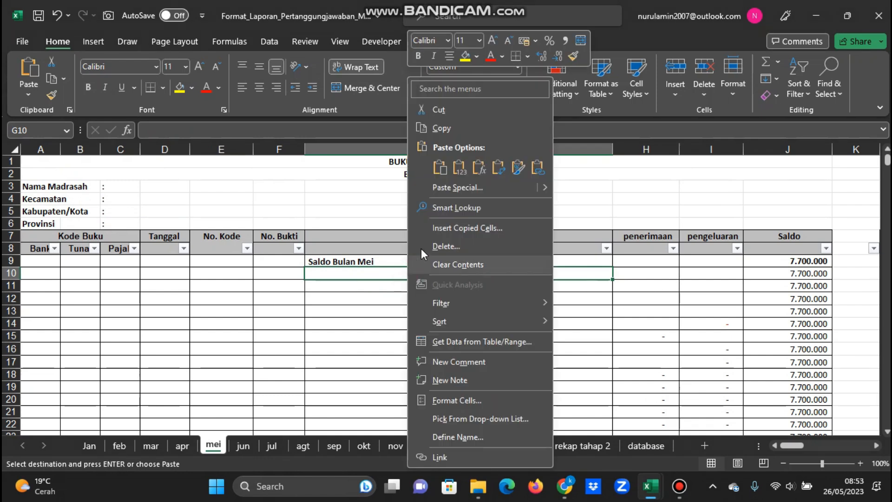
{"action": "left_click", "coordinate": [464, 169]}
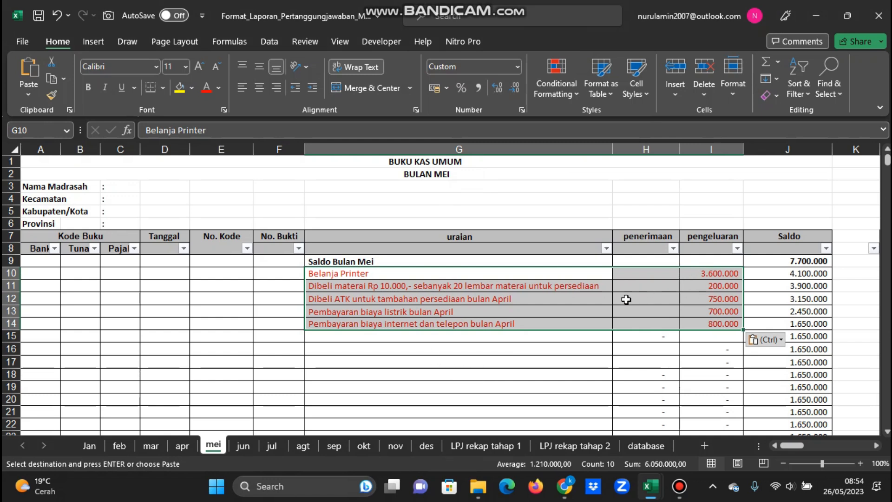
{"action": "left_click", "coordinate": [55, 15]}
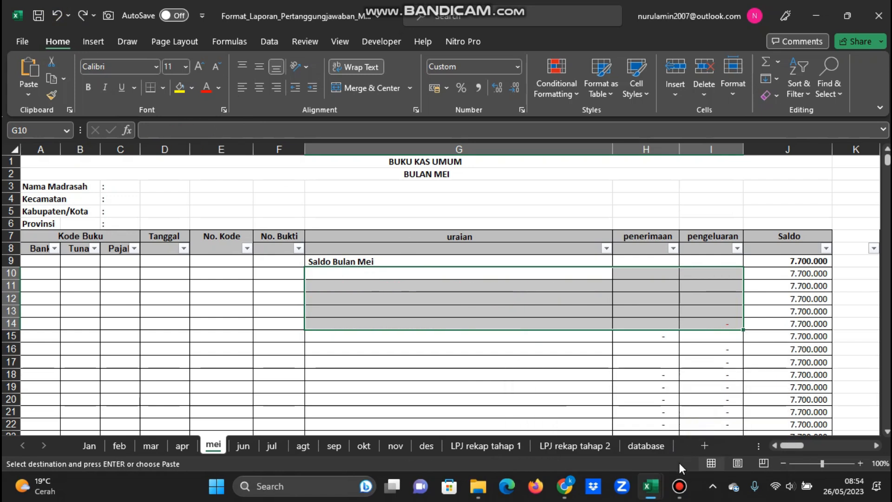
- Copy only the May descriptions E11:E15 from RKARA 2023's Me sheet and paste them as values into the mei sheet's uraian column from G10
{"action": "mouse_move", "coordinate": [650, 486]}
{"action": "left_click", "coordinate": [546, 412]}
{"action": "left_click", "coordinate": [500, 383]}
{"action": "left_click_drag", "start_coordinate": [467, 255], "coordinate": [470, 283]}
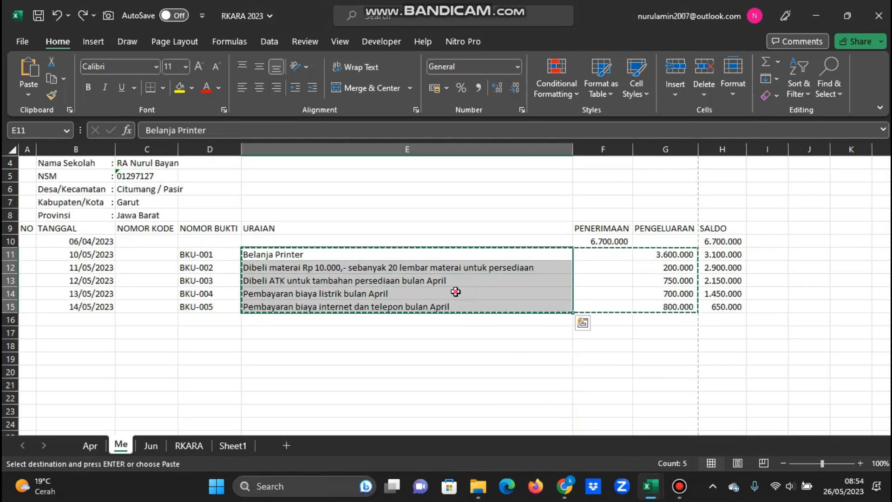
{"action": "right_click", "coordinate": [456, 291]}
{"action": "left_click", "coordinate": [499, 106]}
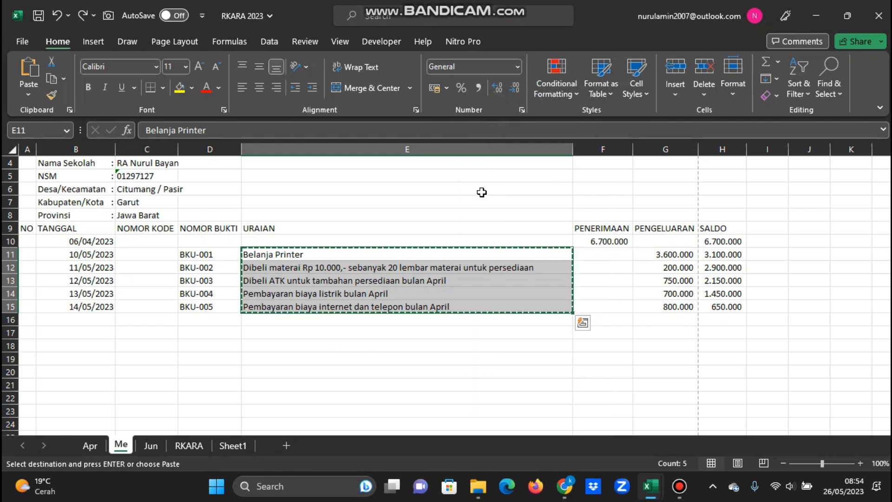
{"action": "left_click", "coordinate": [466, 296]}
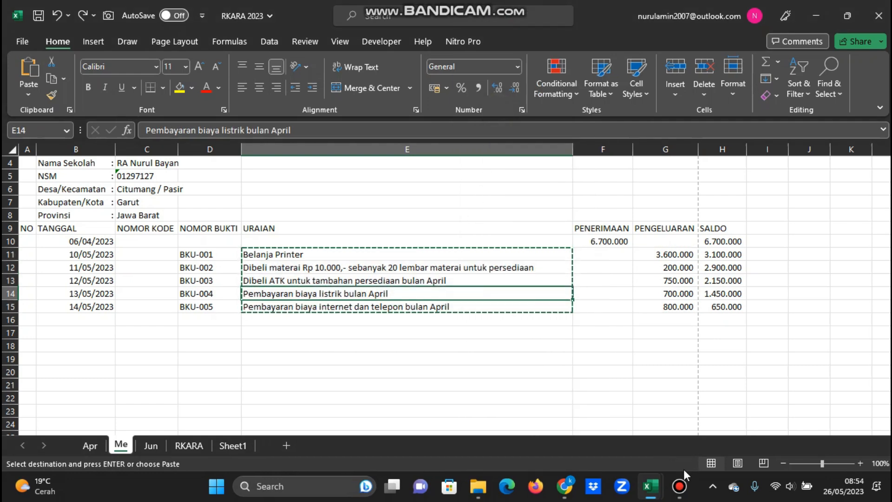
{"action": "mouse_move", "coordinate": [650, 486]}
{"action": "left_click", "coordinate": [673, 413]}
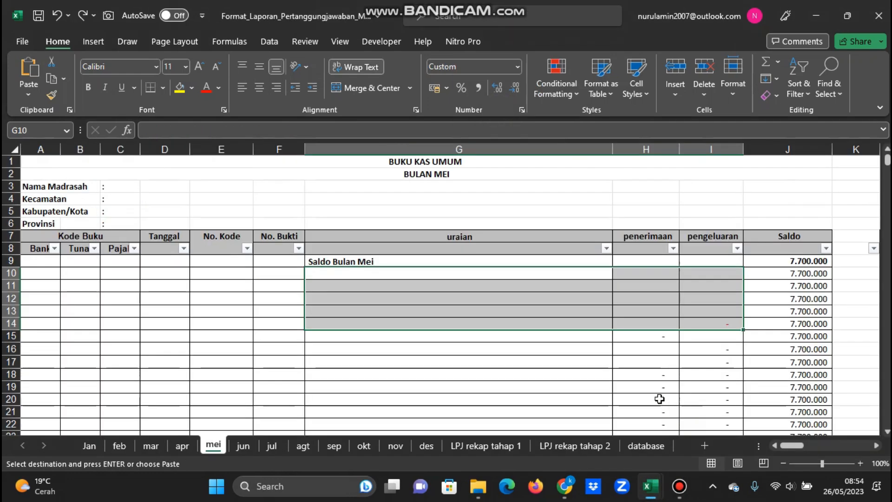
{"action": "left_click", "coordinate": [502, 277]}
{"action": "right_click", "coordinate": [502, 277]}
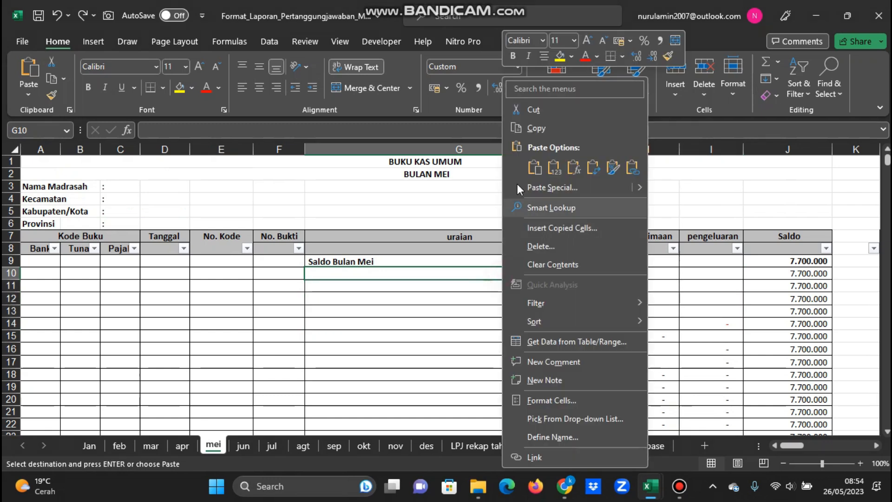
{"action": "left_click", "coordinate": [550, 167]}
- Copy the May expenditures G11:G15 from RKARA 2023 and paste them as values into the mei sheet's pengeluaran column from I10
{"action": "mouse_move", "coordinate": [651, 486]}
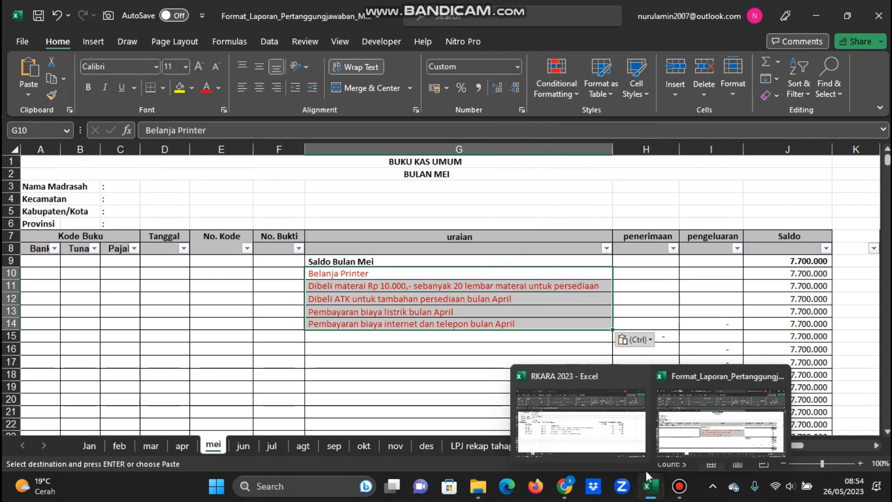
{"action": "left_click", "coordinate": [599, 416]}
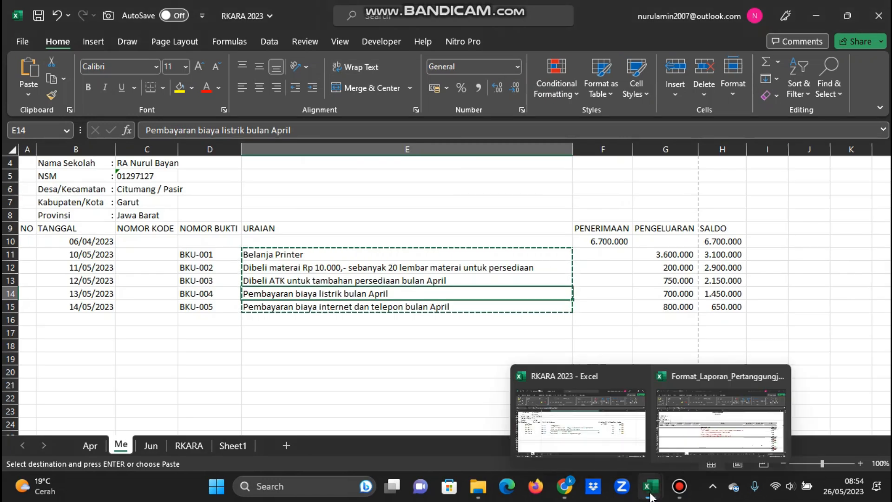
{"action": "left_click_drag", "start_coordinate": [662, 254], "coordinate": [669, 307]}
{"action": "right_click", "coordinate": [662, 265]}
{"action": "left_click", "coordinate": [690, 129]}
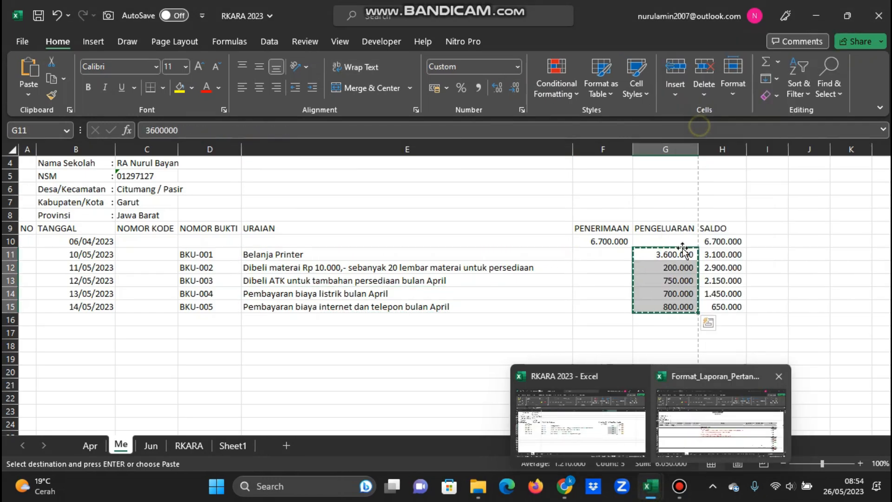
{"action": "left_click", "coordinate": [694, 391]}
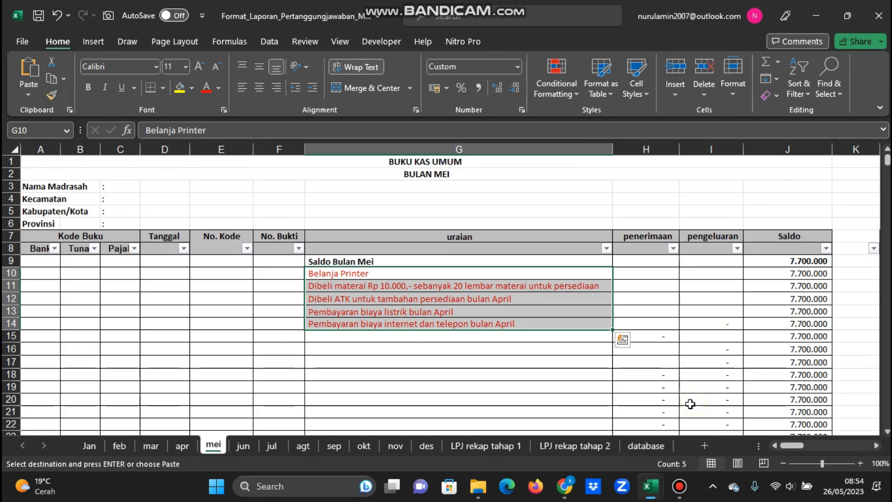
{"action": "right_click", "coordinate": [706, 272]}
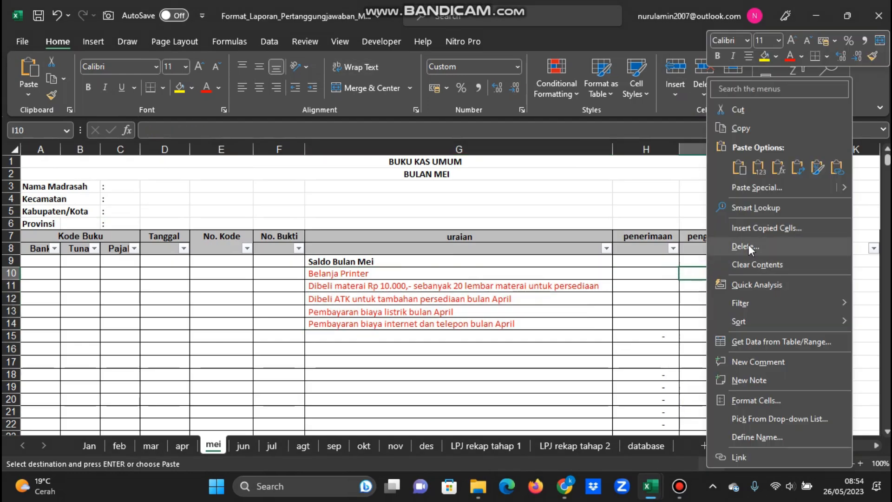
{"action": "left_click", "coordinate": [757, 169]}
{"action": "left_click", "coordinate": [692, 386]}
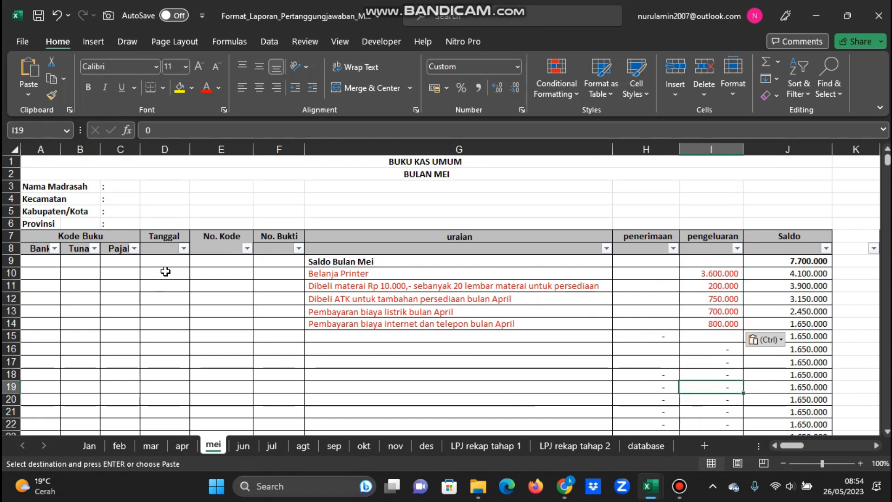
- Copy the last April receipt number from the apr sheet as a value to F10 of the mei sheet and change it to BOPRA.09
{"action": "left_click", "coordinate": [286, 268]}
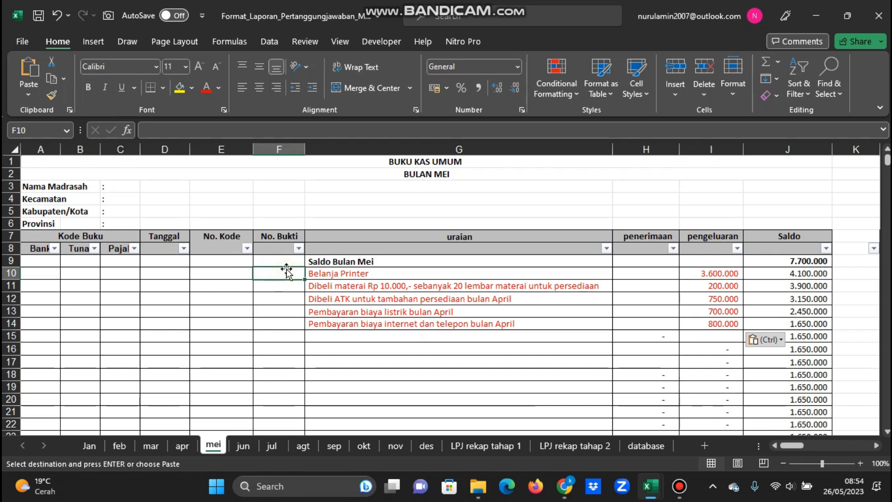
{"action": "left_click", "coordinate": [181, 445]}
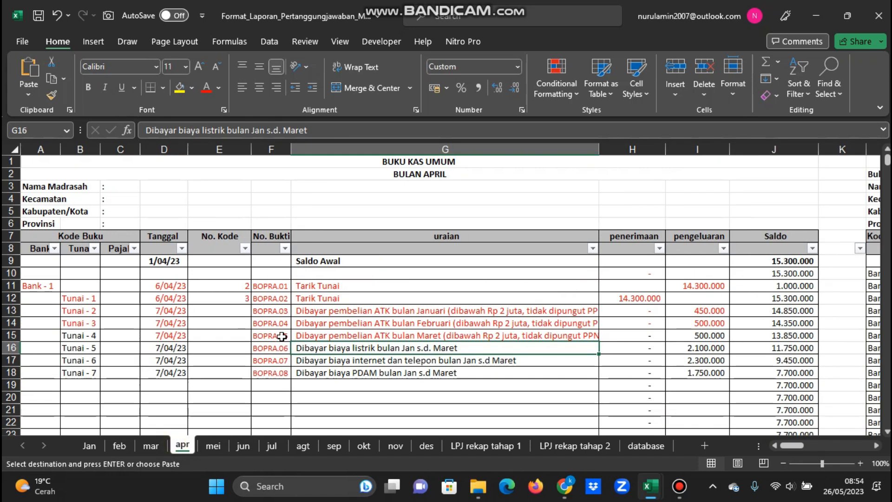
{"action": "left_click", "coordinate": [276, 373]}
{"action": "right_click", "coordinate": [276, 373]}
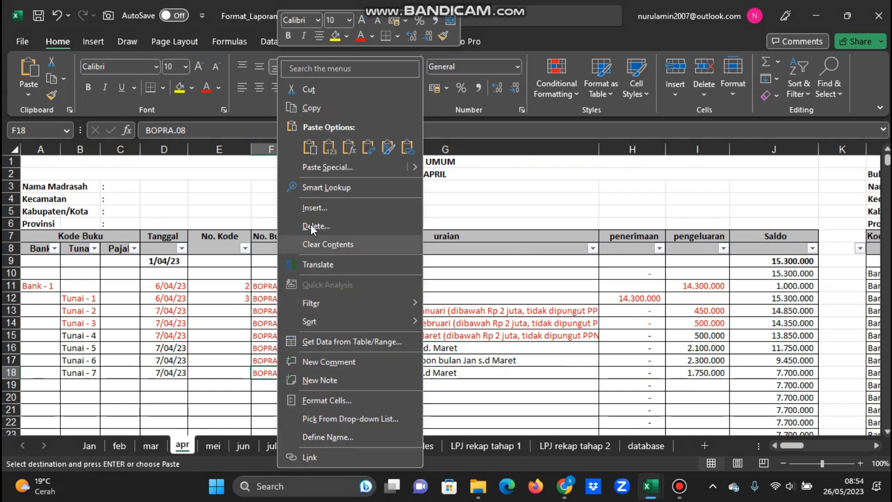
{"action": "left_click", "coordinate": [314, 116]}
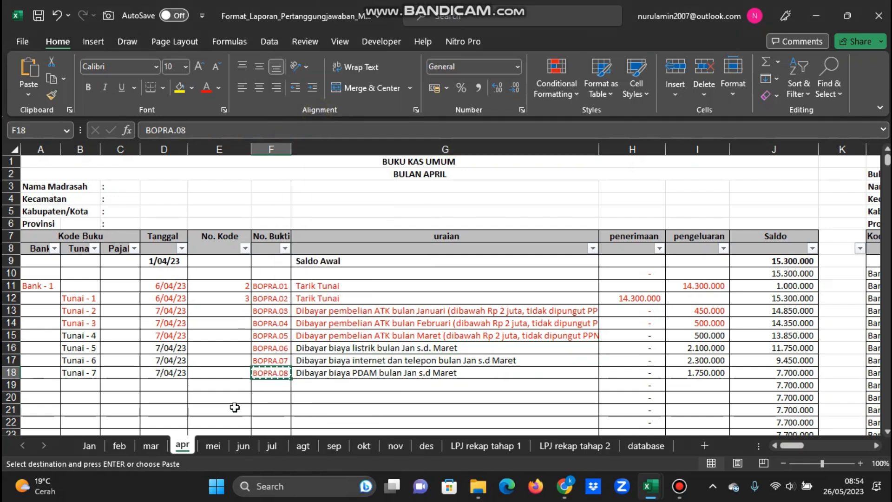
{"action": "left_click", "coordinate": [212, 445]}
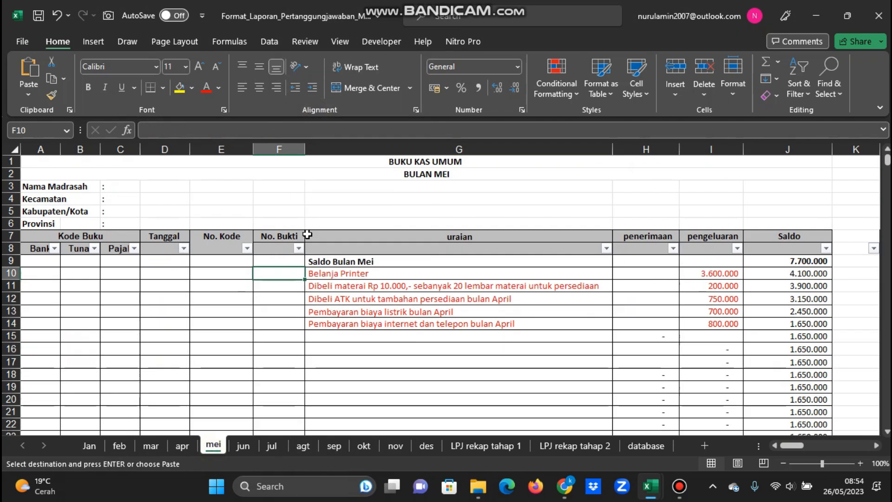
{"action": "right_click", "coordinate": [286, 273]}
{"action": "left_click", "coordinate": [335, 167]}
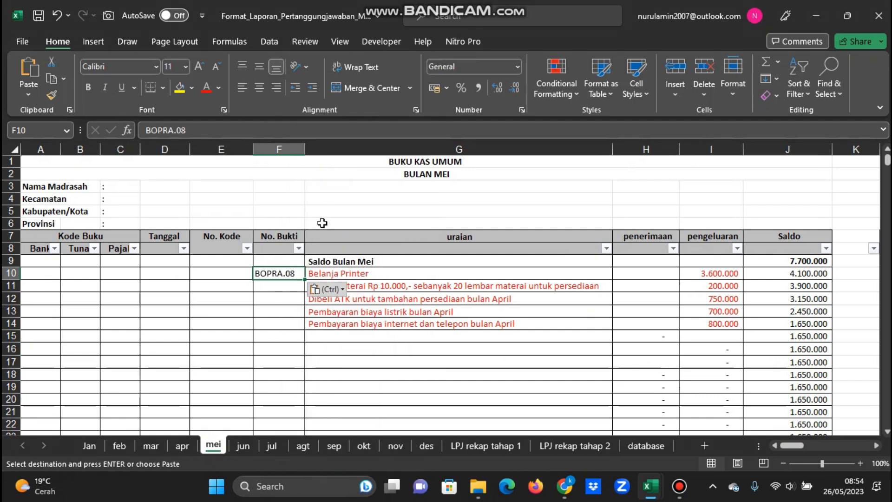
{"action": "double_click", "coordinate": [295, 273]}
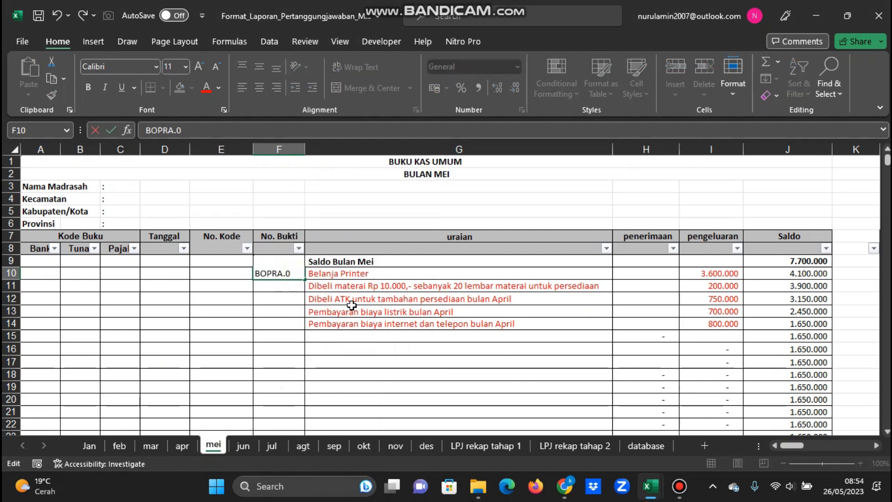
{"action": "type", "text": "9"}
{"action": "key", "text": "Return"}
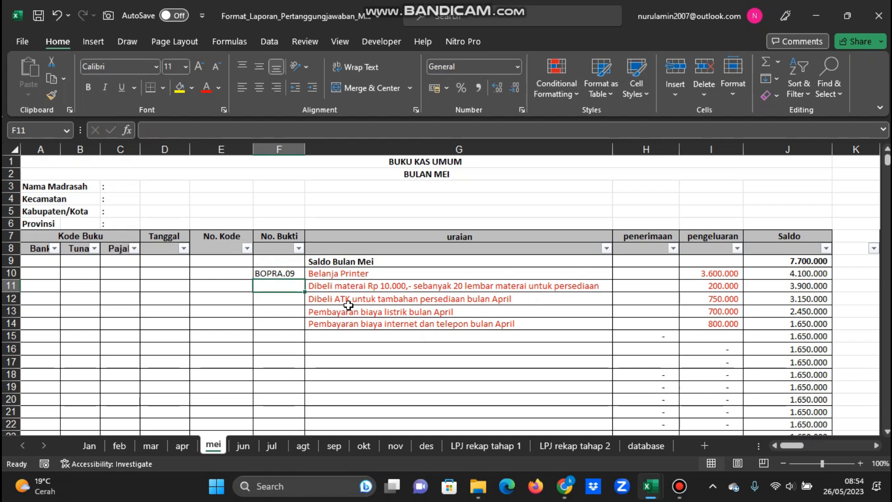
- Continue the receipt number series from F10 down to F14, giving the remaining May entries BOPRA.10 to BOPRA.13
{"action": "left_click", "coordinate": [289, 273]}
{"action": "left_click_drag", "start_coordinate": [308, 280], "coordinate": [306, 328]}
{"action": "left_click", "coordinate": [296, 287]}
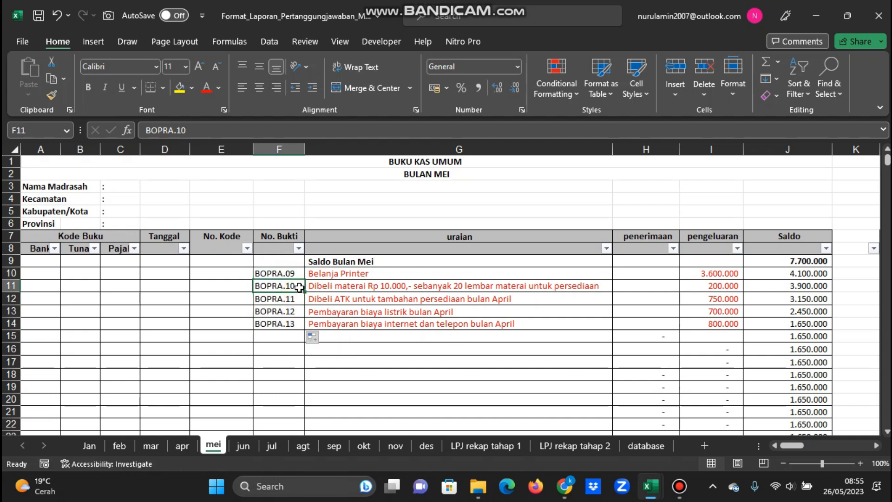
- Copy the May dates B11:B15 from RKARA 2023's Me sheet and paste them as values into the mei sheet's Tanggal column from D10
{"action": "left_click", "coordinate": [289, 325]}
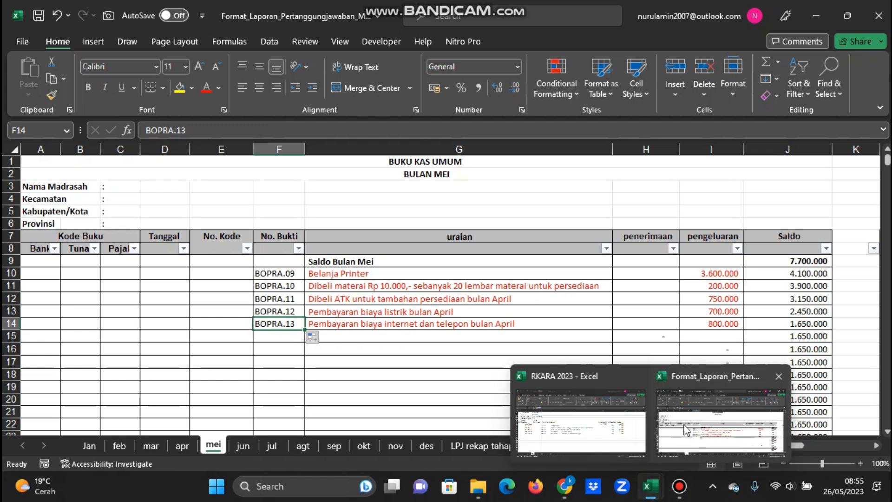
{"action": "mouse_move", "coordinate": [650, 486]}
{"action": "left_click", "coordinate": [583, 421]}
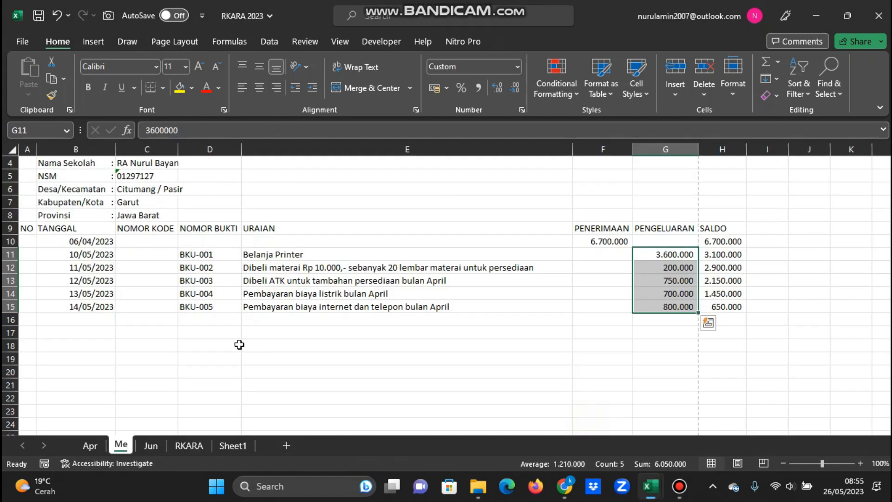
{"action": "left_click_drag", "start_coordinate": [99, 257], "coordinate": [90, 305]}
{"action": "right_click", "coordinate": [90, 302]}
{"action": "left_click", "coordinate": [122, 128]}
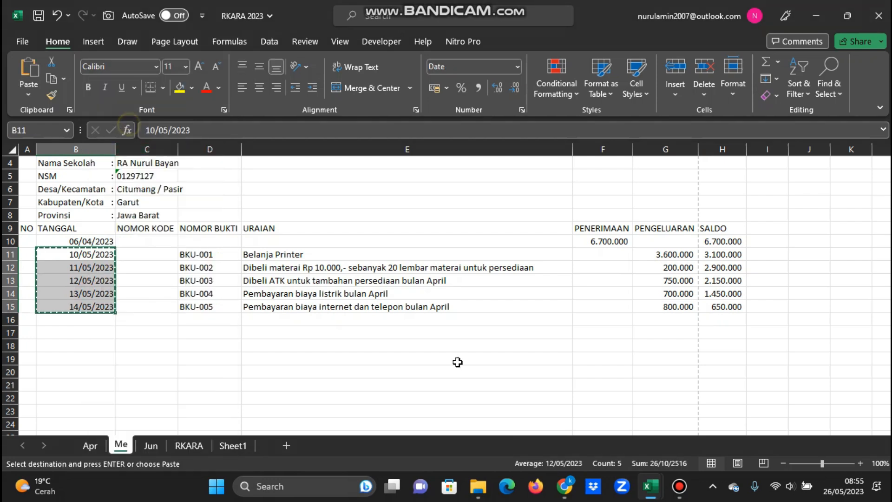
{"action": "mouse_move", "coordinate": [658, 483]}
{"action": "left_click", "coordinate": [604, 421]}
{"action": "left_click", "coordinate": [697, 421]}
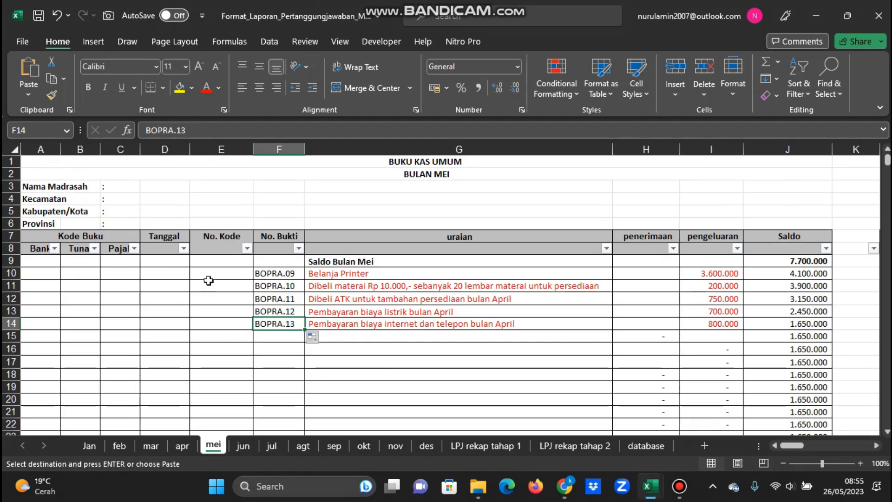
{"action": "right_click", "coordinate": [173, 273]}
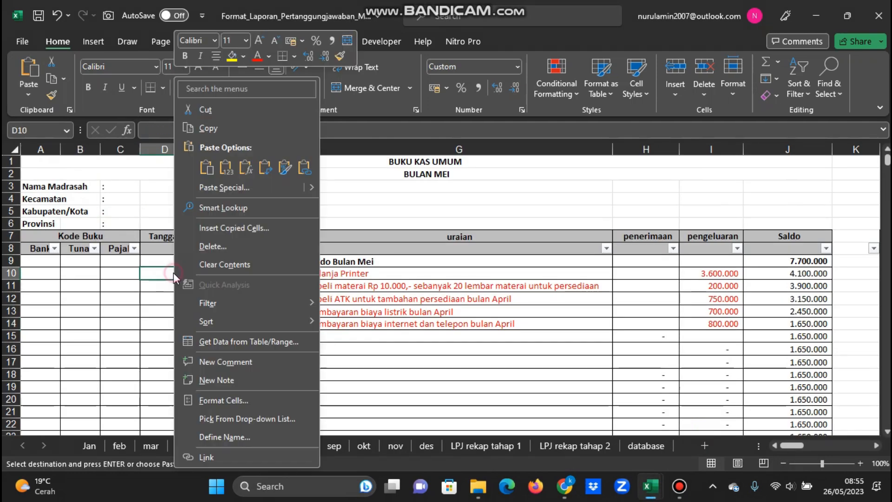
{"action": "left_click", "coordinate": [222, 171]}
{"action": "left_click", "coordinate": [247, 280]}
{"action": "left_click", "coordinate": [476, 326]}
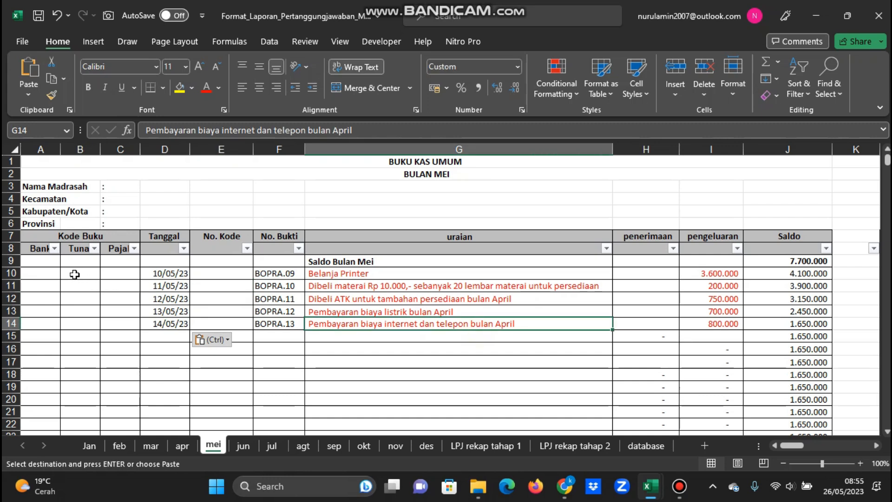
- Assign the cash book codes Tunai - 1 to Tunai - 5 to the May entries in B10:B14 of the mei sheet
{"action": "left_click", "coordinate": [41, 278]}
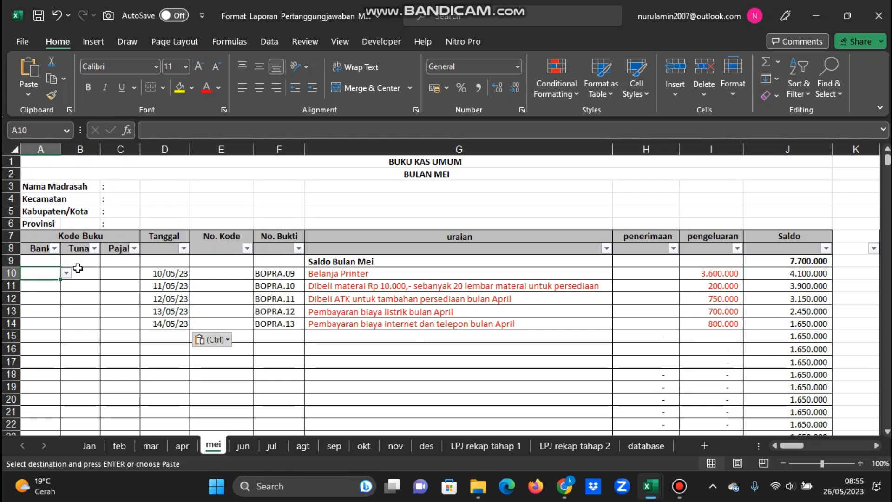
{"action": "left_click", "coordinate": [458, 297]}
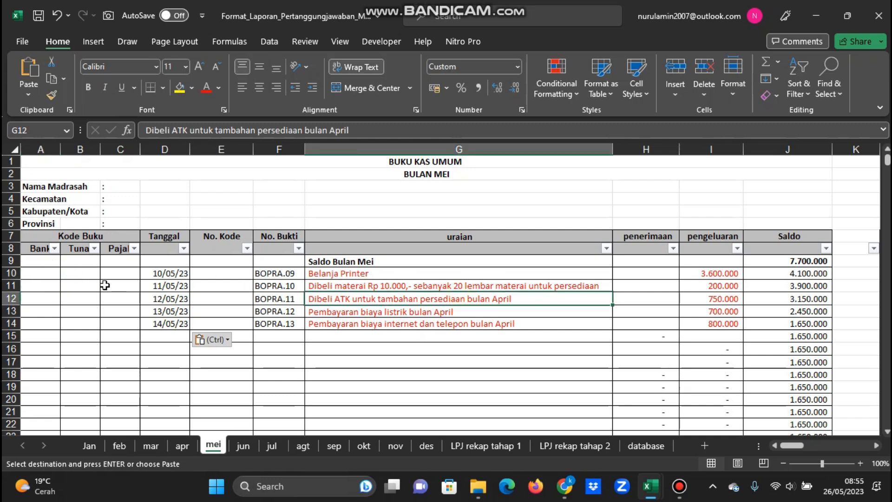
{"action": "left_click", "coordinate": [87, 272]}
{"action": "left_click", "coordinate": [106, 278]}
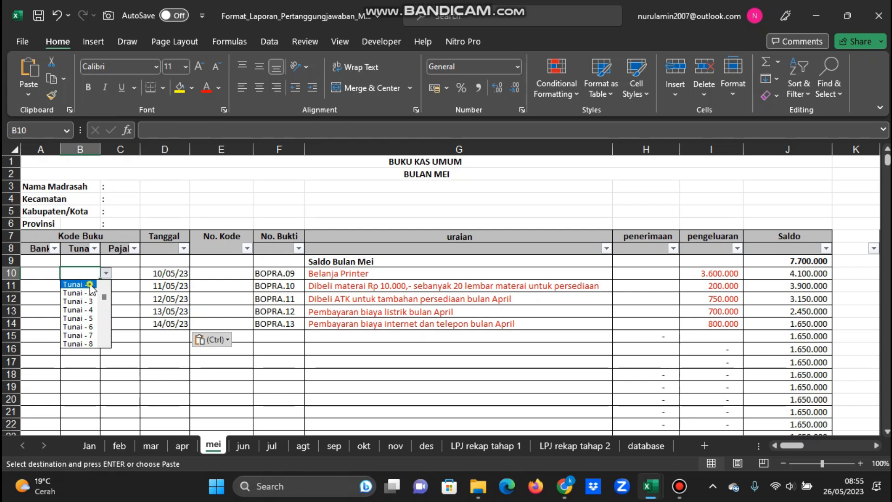
{"action": "left_click", "coordinate": [91, 285]}
{"action": "left_click", "coordinate": [100, 287]}
{"action": "left_click", "coordinate": [106, 286]}
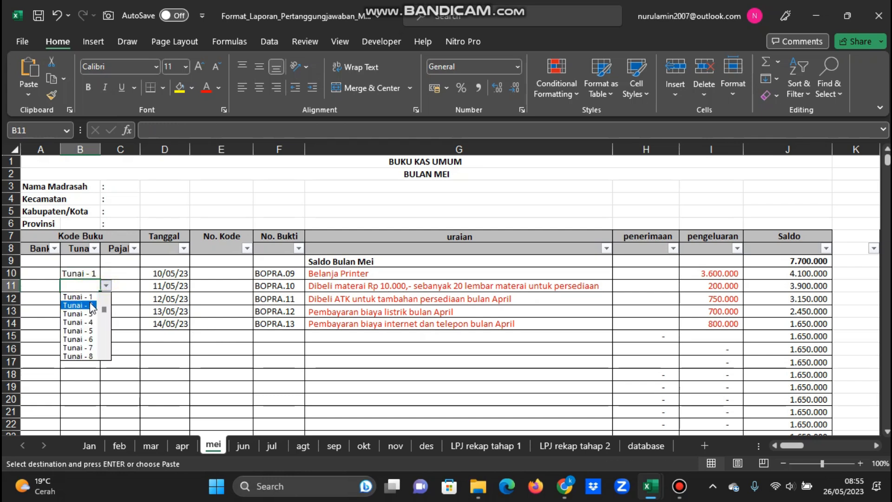
{"action": "left_click", "coordinate": [88, 303]}
{"action": "left_click", "coordinate": [93, 299]}
{"action": "left_click", "coordinate": [106, 299]}
{"action": "left_click", "coordinate": [88, 326]}
{"action": "left_click", "coordinate": [93, 311]}
{"action": "left_click", "coordinate": [103, 314]}
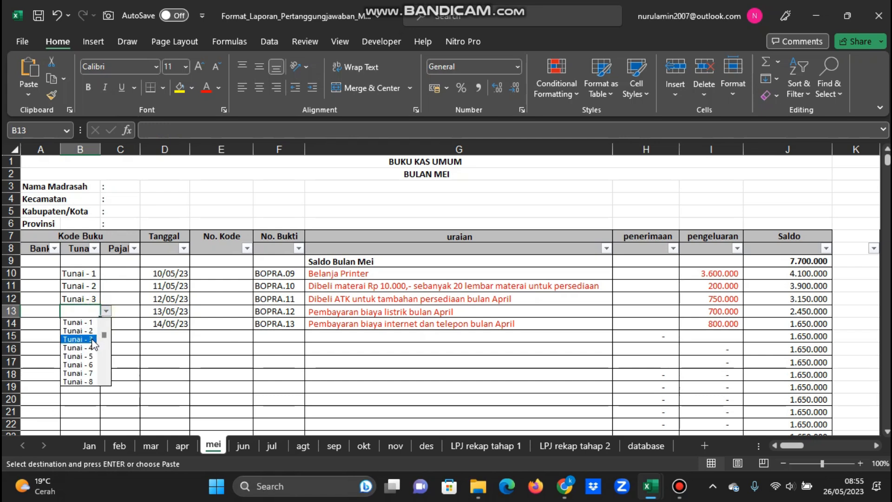
{"action": "left_click", "coordinate": [90, 347]}
{"action": "left_click", "coordinate": [85, 323]}
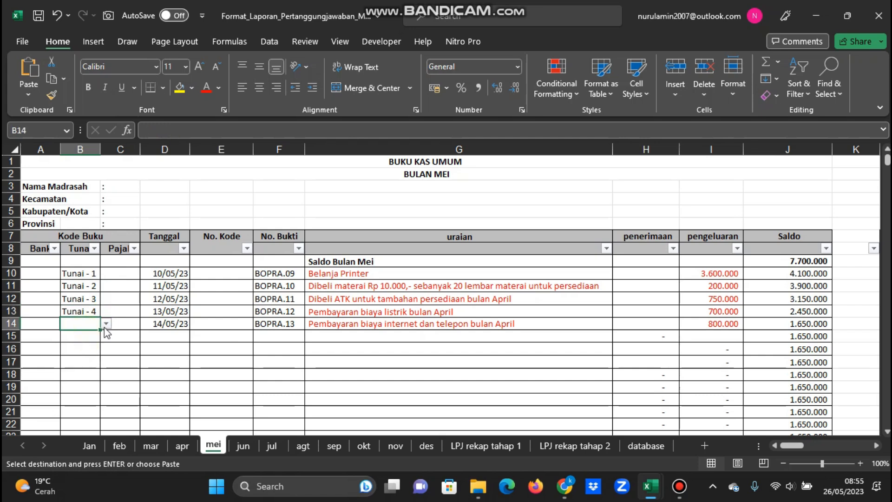
{"action": "left_click", "coordinate": [106, 324]}
{"action": "left_click", "coordinate": [79, 368]}
{"action": "left_click", "coordinate": [226, 302]}
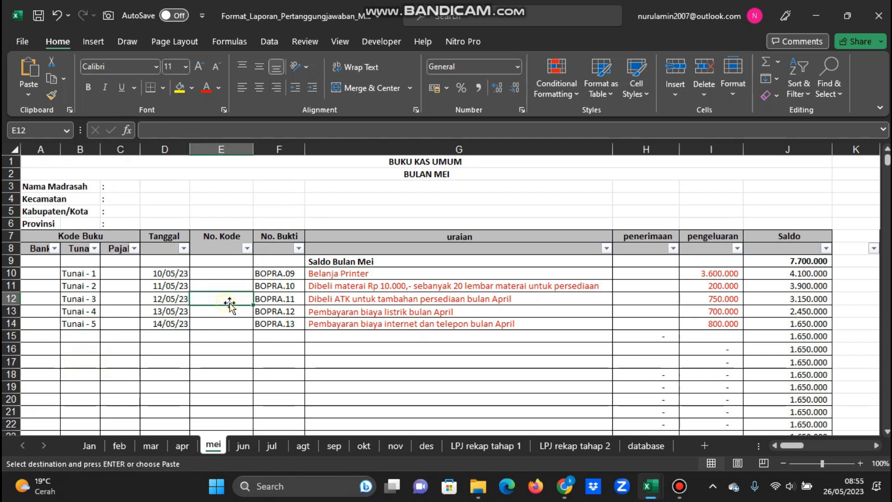
- Check the mei sheet's running Saldo column and the receipts and expenditures of the Buku Pembantu Bank
{"action": "scroll", "coordinate": [761, 353], "scroll_direction": "down", "scroll_amount": 1}
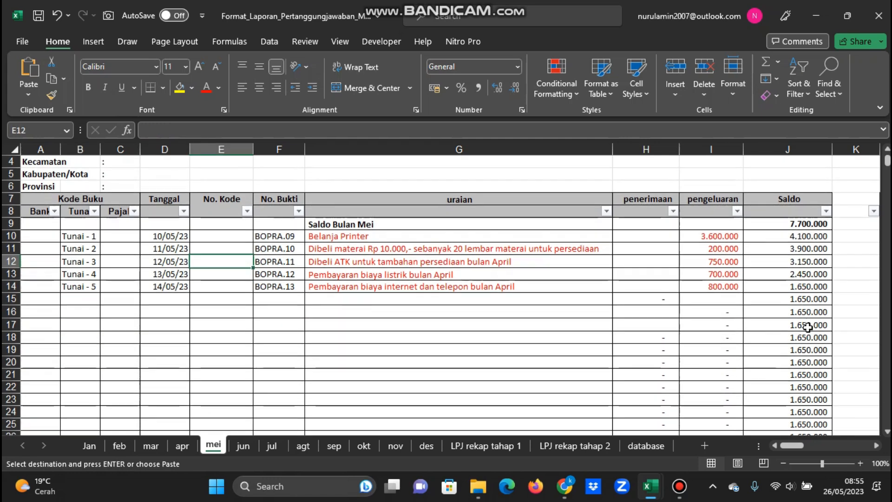
{"action": "scroll", "coordinate": [789, 321], "scroll_direction": "up", "scroll_amount": 1}
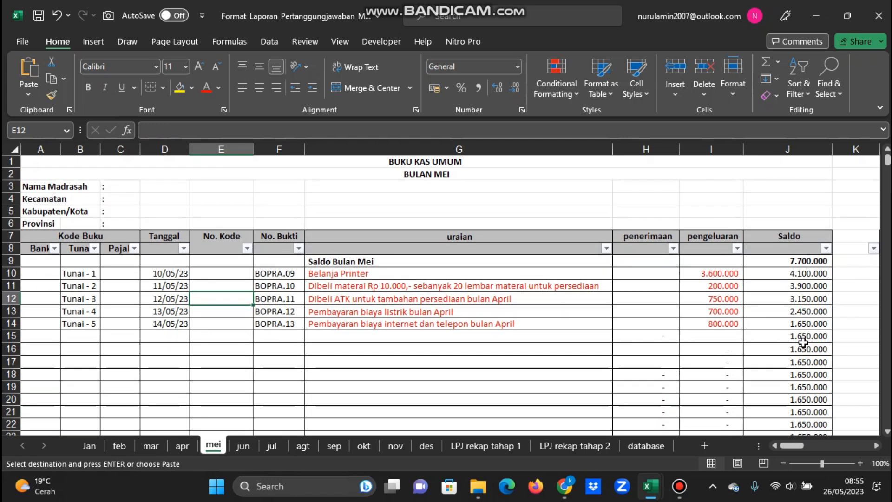
{"action": "left_click", "coordinate": [802, 348]}
{"action": "left_click", "coordinate": [800, 334]}
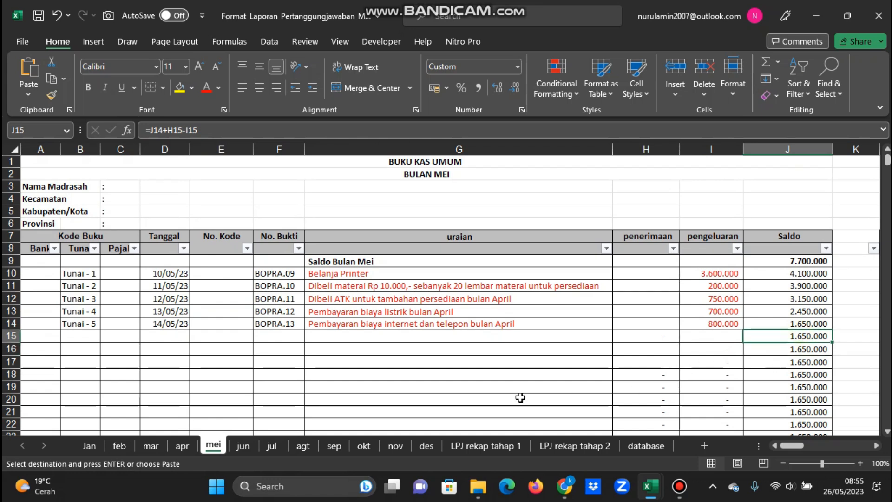
{"action": "left_click_drag", "start_coordinate": [793, 448], "coordinate": [806, 447]}
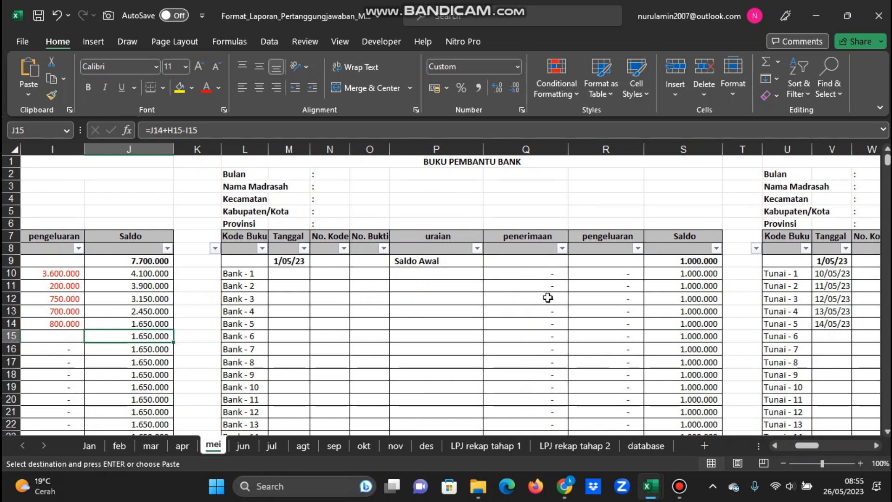
{"action": "left_click", "coordinate": [607, 276]}
{"action": "left_click", "coordinate": [562, 273]}
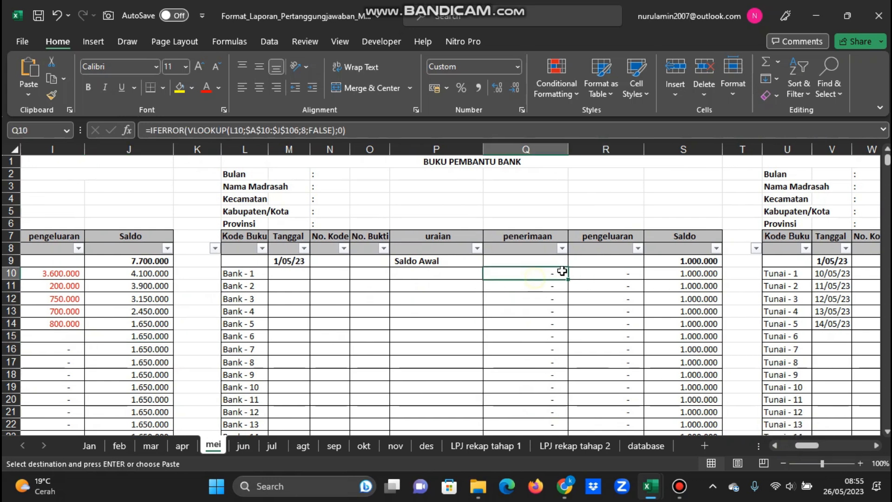
- Examine the May closing report's BKU balance, subsidiary book totals, cash and bank holdings and reconciliation, and compare them with the bank book
{"action": "left_click_drag", "start_coordinate": [811, 445], "coordinate": [857, 447]}
{"action": "left_click", "coordinate": [663, 336]}
{"action": "scroll", "coordinate": [519, 287], "scroll_direction": "down", "scroll_amount": 6}
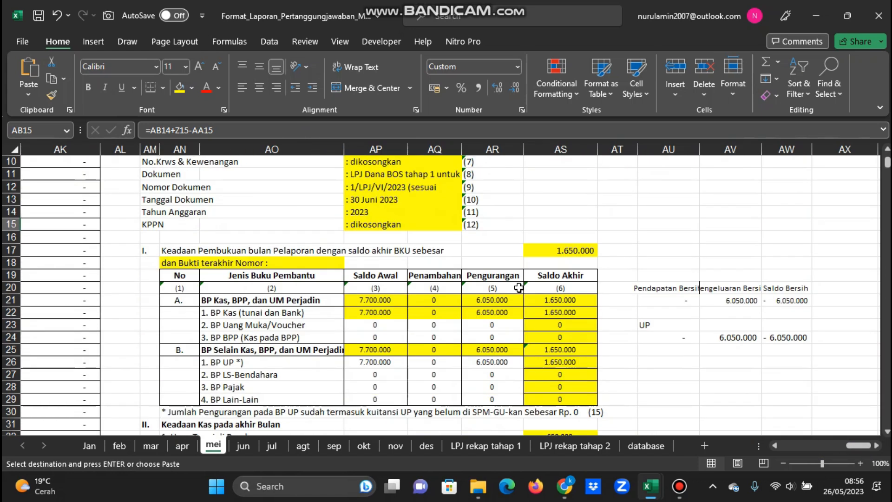
{"action": "scroll", "coordinate": [554, 284], "scroll_direction": "down", "scroll_amount": 4}
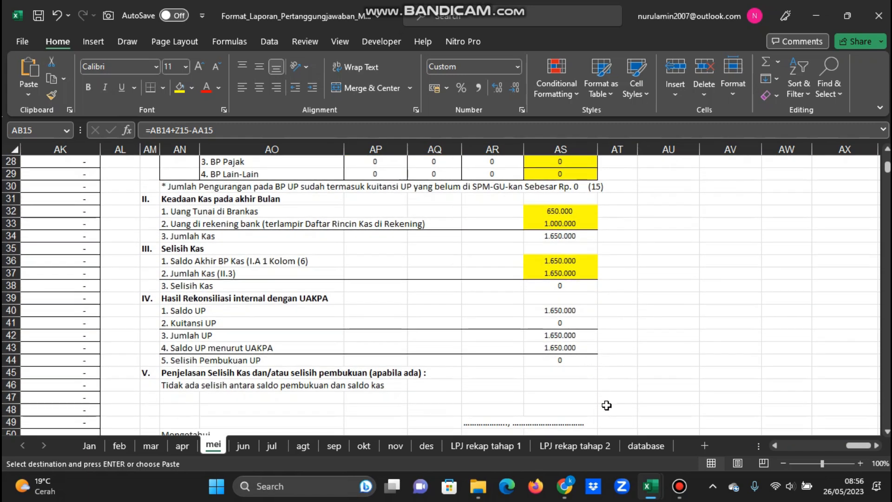
{"action": "scroll", "coordinate": [590, 388], "scroll_direction": "up", "scroll_amount": 1}
{"action": "scroll", "coordinate": [590, 388], "scroll_direction": "up", "scroll_amount": 5}
{"action": "left_click", "coordinate": [571, 252]}
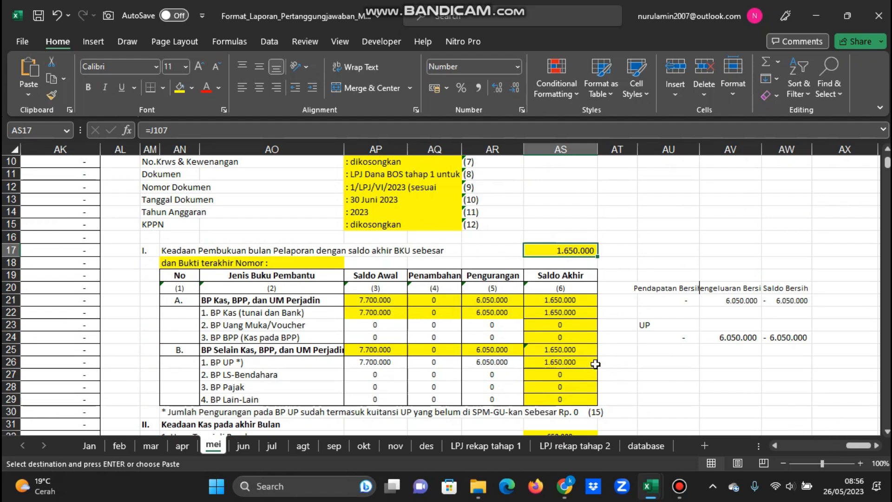
{"action": "scroll", "coordinate": [595, 363], "scroll_direction": "down", "scroll_amount": 1}
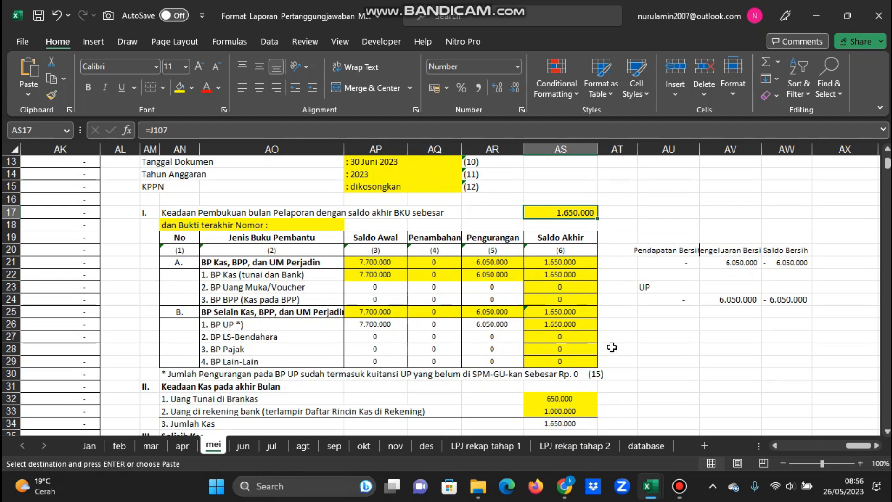
{"action": "scroll", "coordinate": [611, 348], "scroll_direction": "down", "scroll_amount": 1}
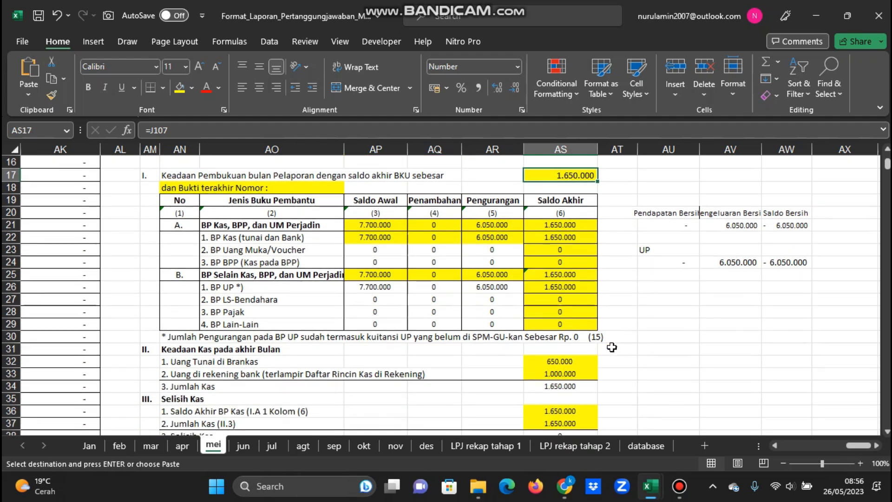
{"action": "left_click", "coordinate": [184, 374]}
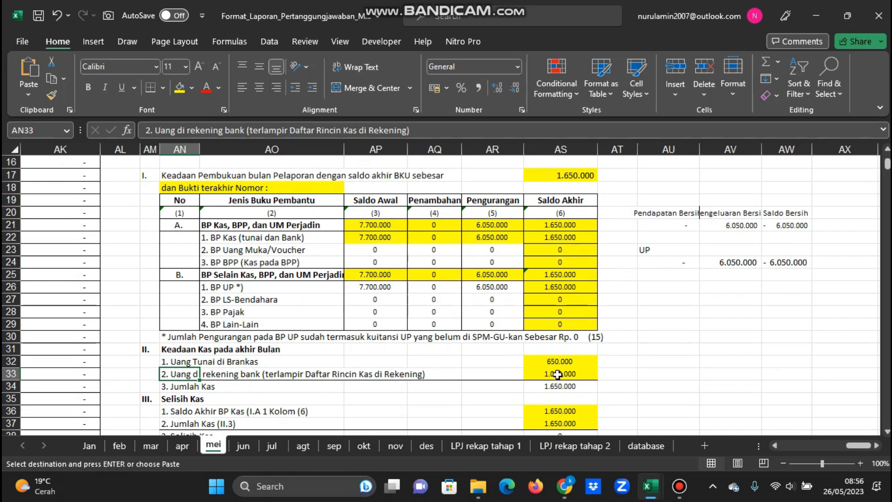
{"action": "left_click", "coordinate": [557, 374]}
{"action": "left_click", "coordinate": [192, 374]}
{"action": "left_click_drag", "start_coordinate": [855, 444], "coordinate": [806, 445]}
{"action": "scroll", "coordinate": [469, 363], "scroll_direction": "up", "scroll_amount": 5}
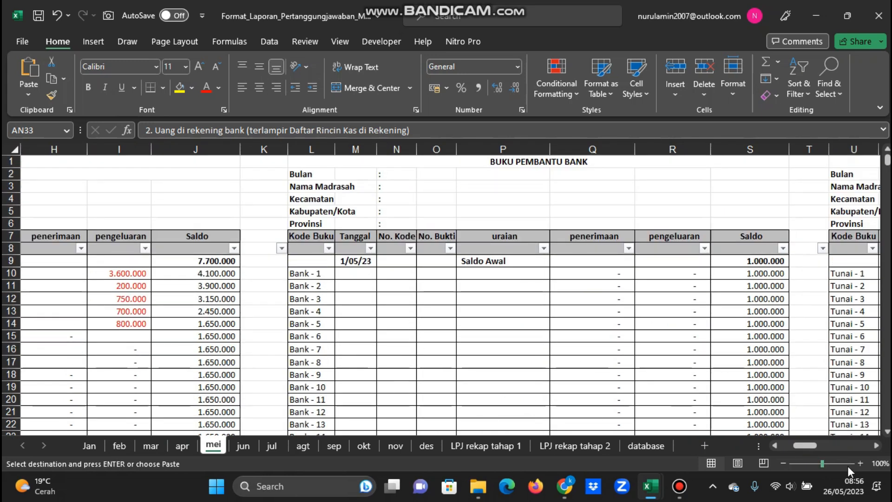
- Check the opening balance and the empty entry rows of the June cash book on the jun sheet
{"action": "left_click", "coordinate": [242, 445]}
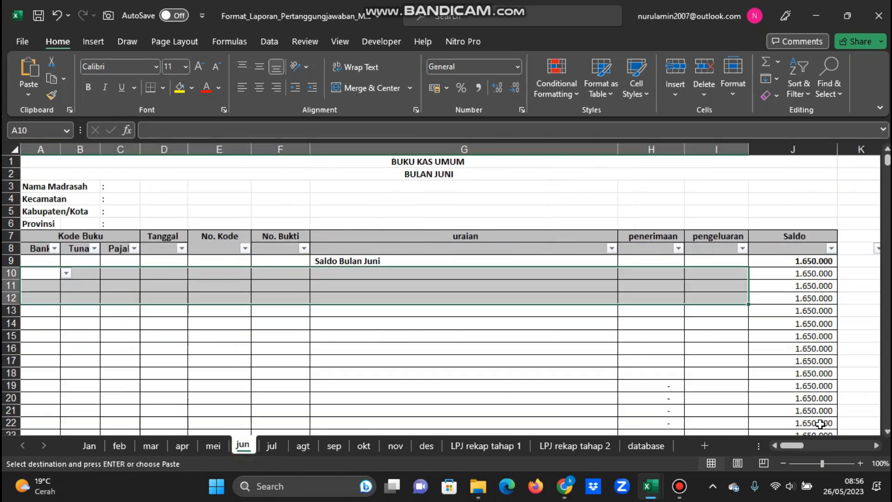
{"action": "left_click", "coordinate": [275, 296]}
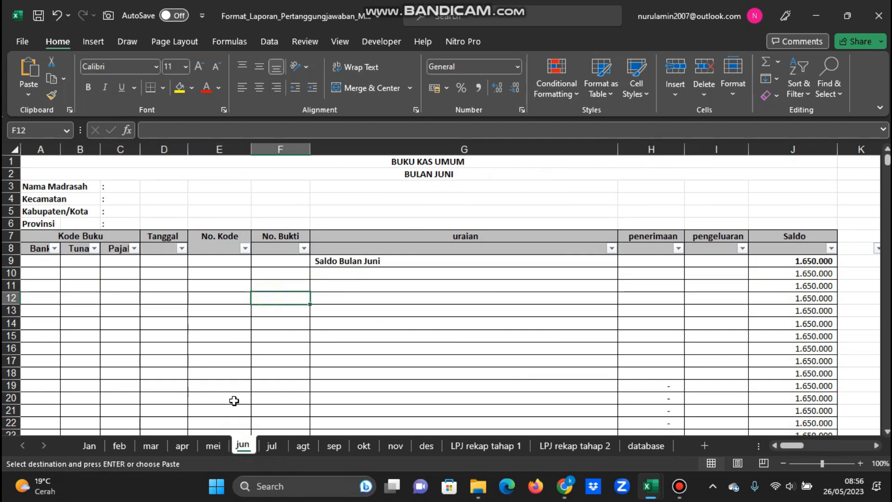
{"action": "left_click", "coordinate": [217, 445]}
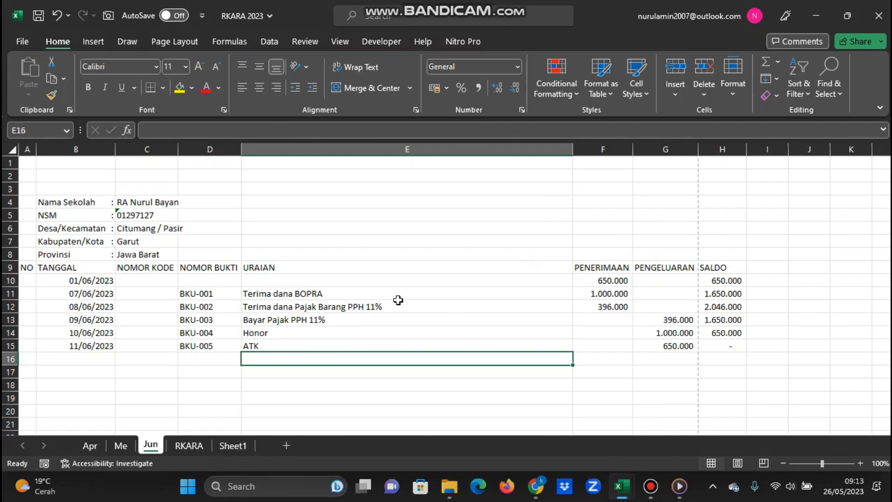
- Enter the description Saldo Bulan Mei for the 01/06/2023 opening entry in E10 of RKARA 2023's Jun sheet
{"action": "left_click", "coordinate": [396, 300]}
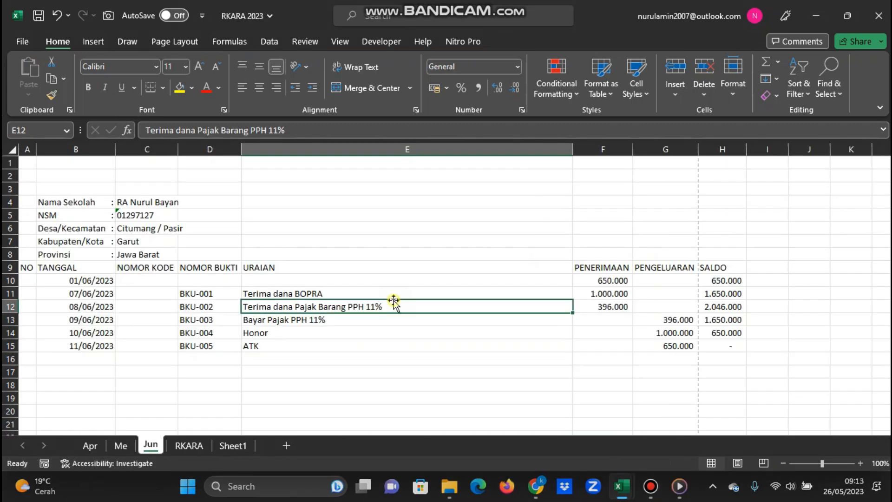
{"action": "left_click", "coordinate": [90, 281]}
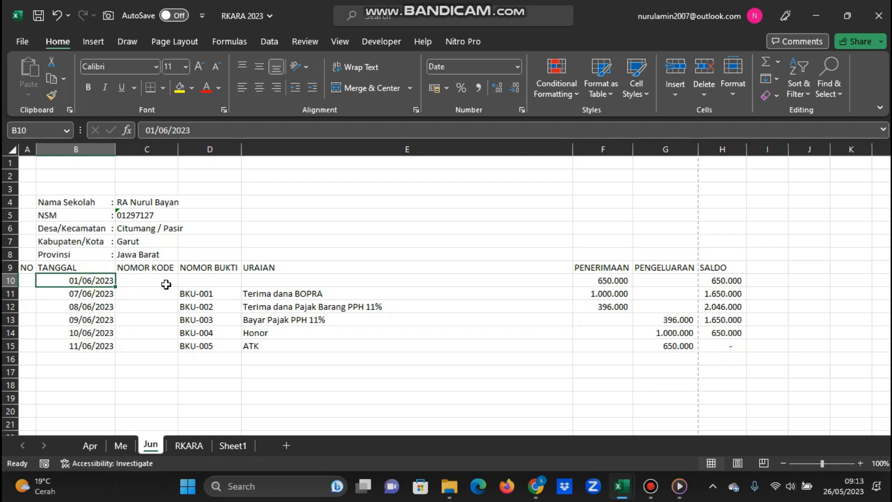
{"action": "left_click", "coordinate": [307, 280]}
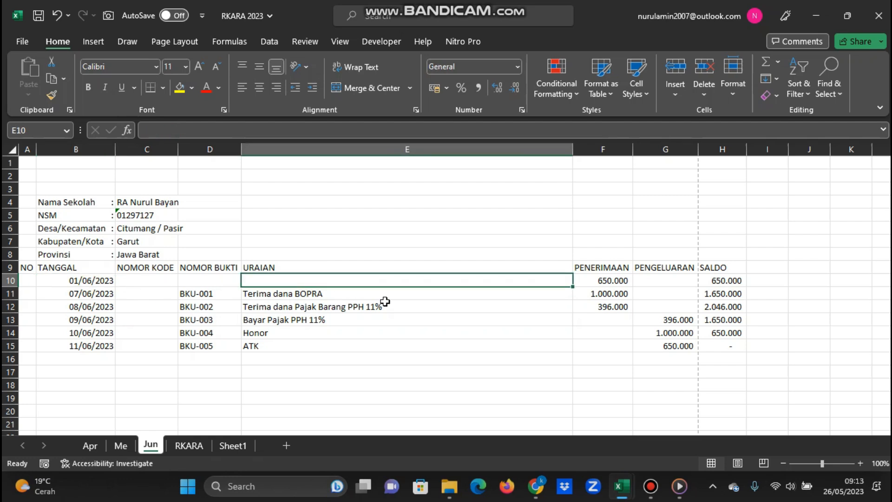
{"action": "type", "text": "Saldo Bu"}
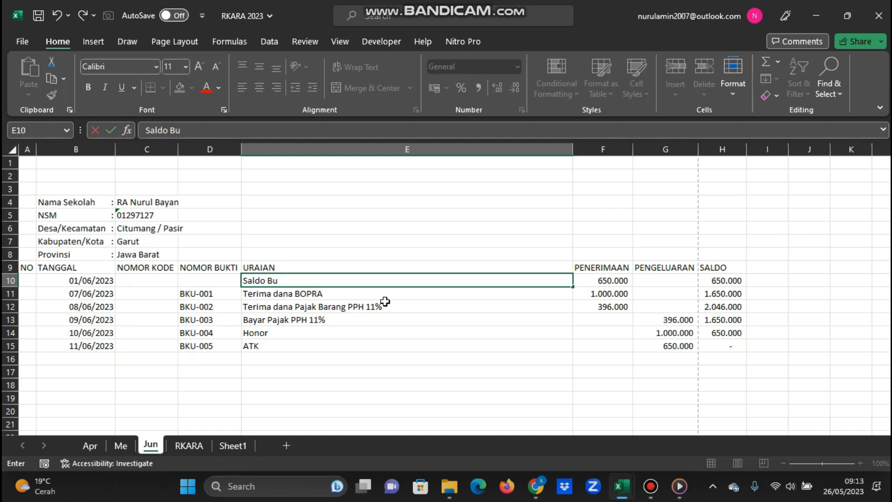
{"action": "type", "text": "lan Mei"}
{"action": "key", "text": "Return"}
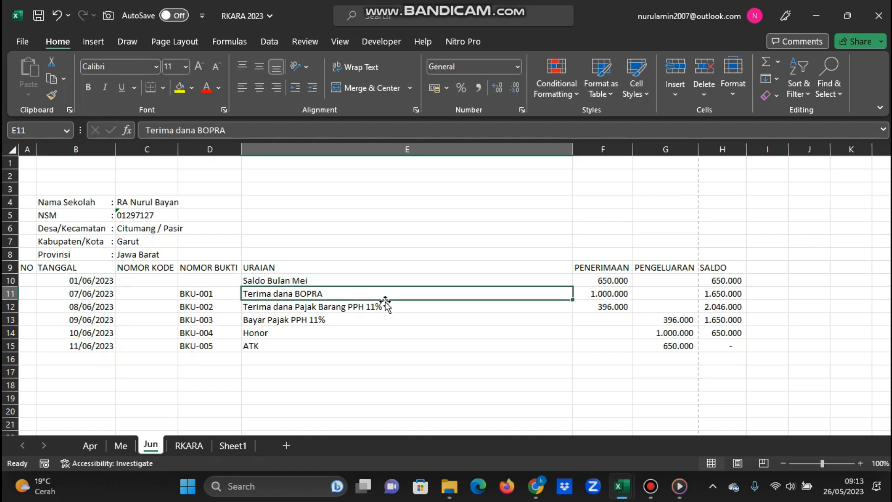
{"action": "left_click", "coordinate": [305, 343]}
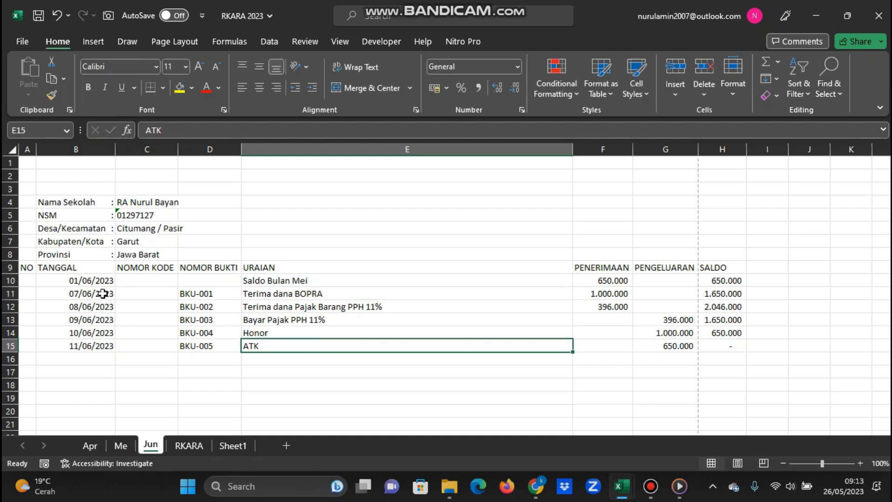
{"action": "left_click", "coordinate": [302, 294]}
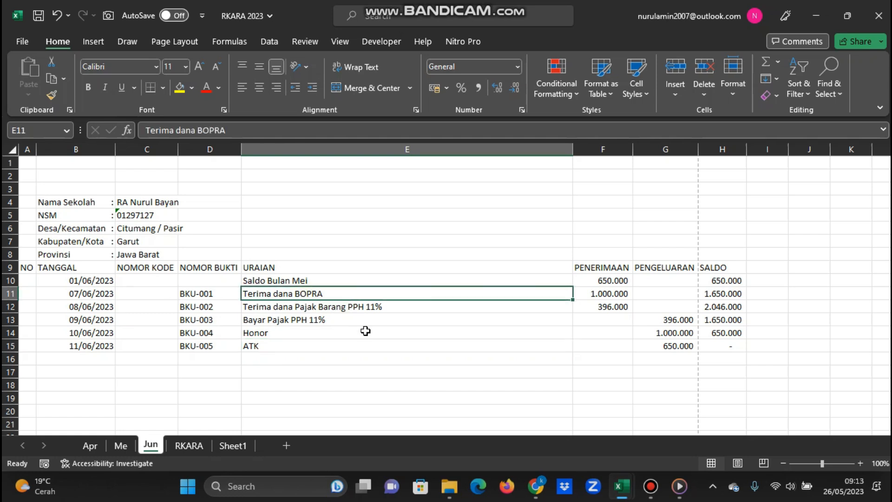
- Switch to the accountability report's jun sheet and set the bank code of the first entry row, A10, to Bank - 1
{"action": "left_click", "coordinate": [79, 293]}
{"action": "left_click", "coordinate": [360, 348]}
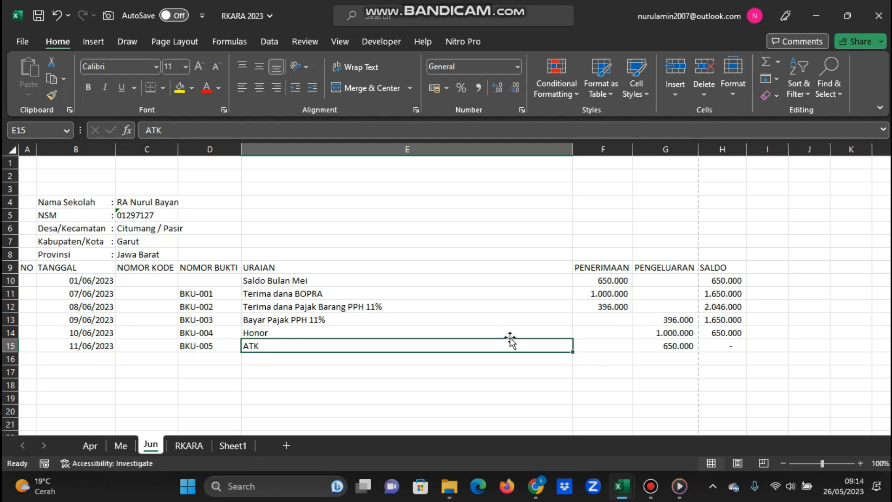
{"action": "mouse_move", "coordinate": [639, 488]}
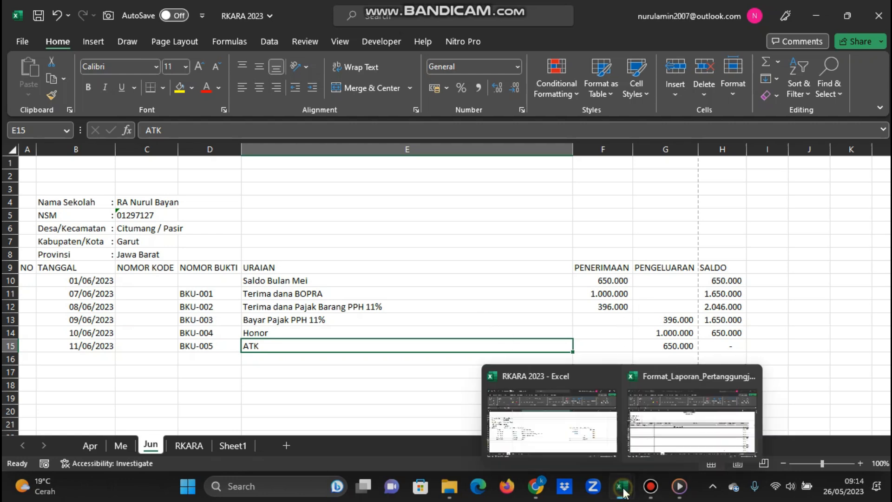
{"action": "left_click", "coordinate": [654, 445]}
{"action": "left_click", "coordinate": [216, 446]}
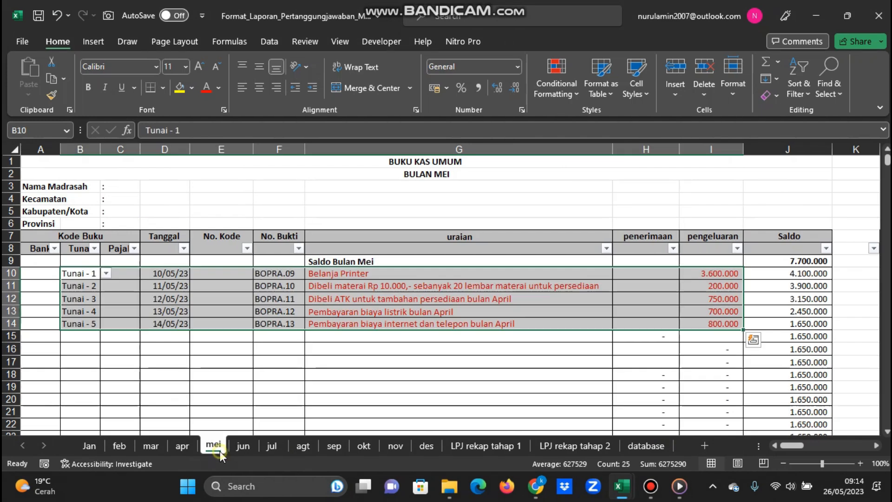
{"action": "left_click", "coordinate": [243, 446]}
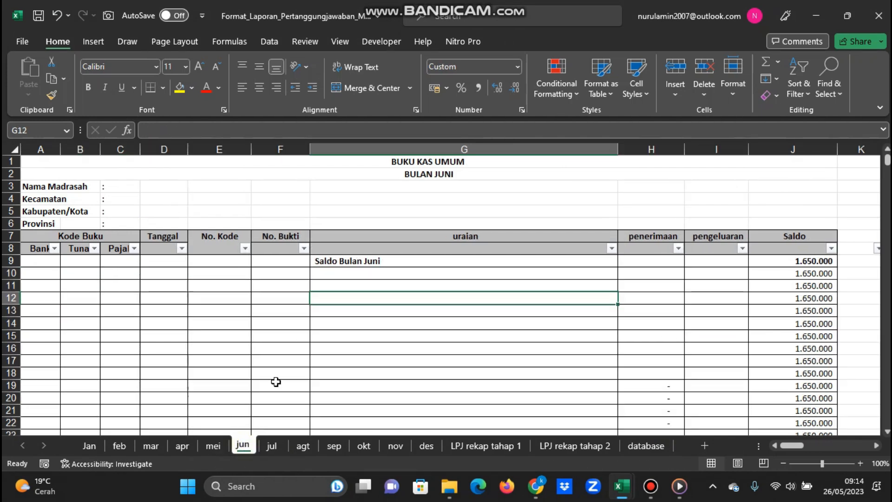
{"action": "left_click", "coordinate": [362, 275]}
{"action": "left_click", "coordinate": [49, 273]}
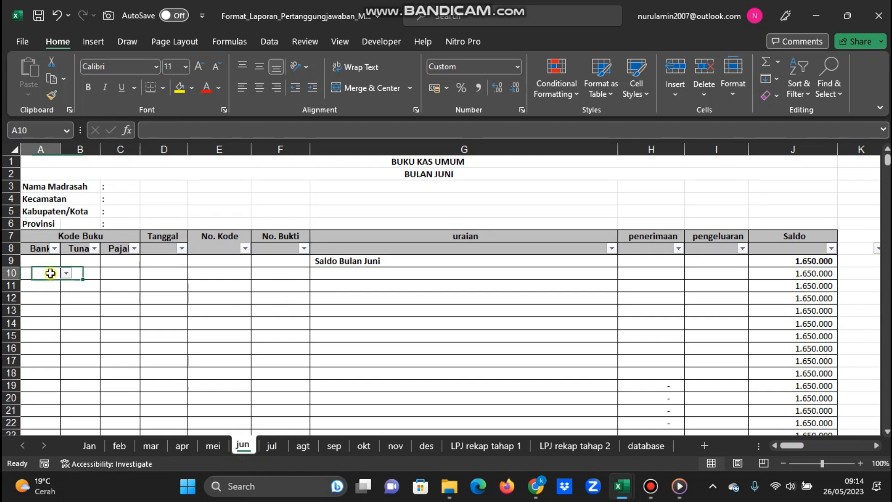
{"action": "left_click", "coordinate": [65, 274]}
{"action": "left_click", "coordinate": [48, 285]}
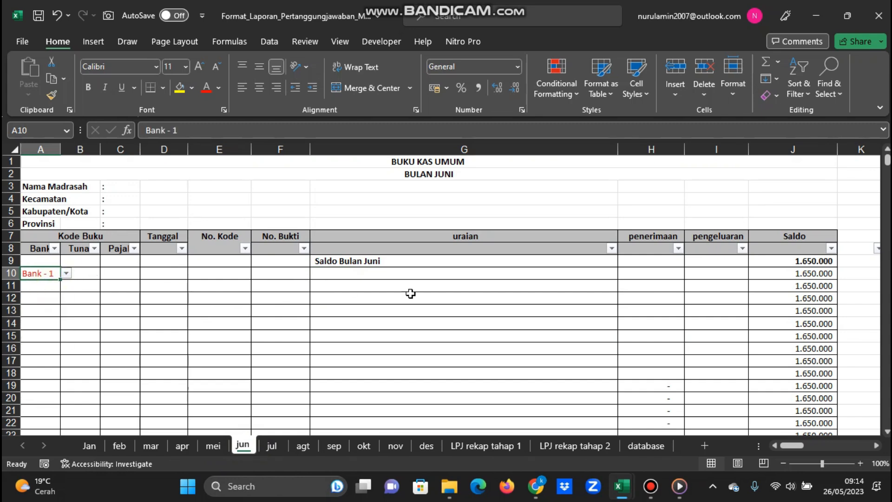
- Enter the description Tarik tunai in G10 and an expenditure of 1.000.000 in the pengeluaran cell I10
{"action": "left_click", "coordinate": [419, 275]}
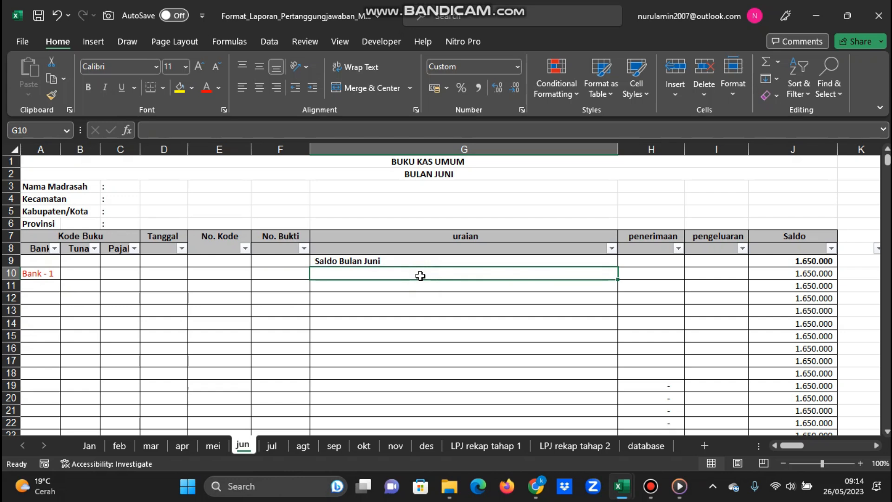
{"action": "type", "text": "T"}
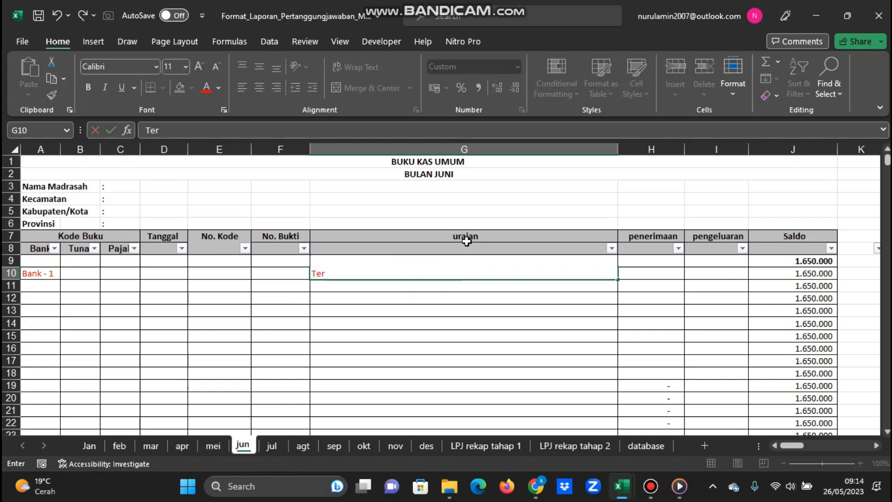
{"action": "type", "text": "arik tunai"}
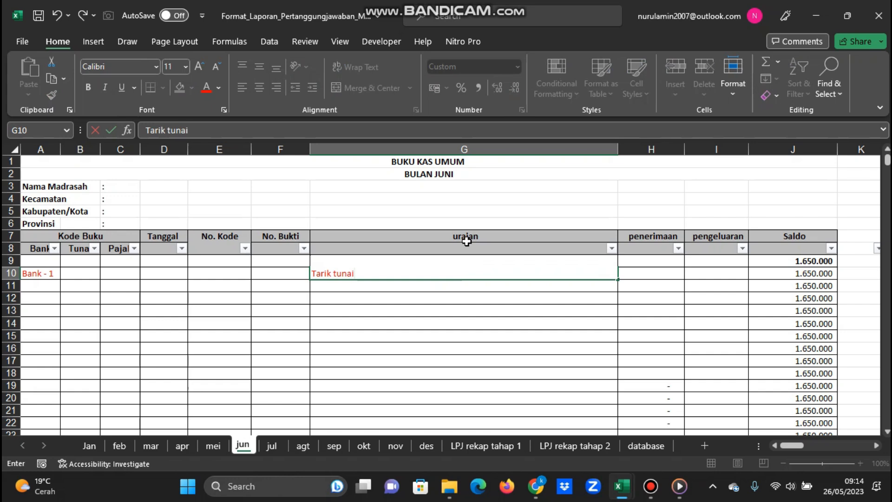
{"action": "key", "text": "Return"}
{"action": "left_click", "coordinate": [712, 272]}
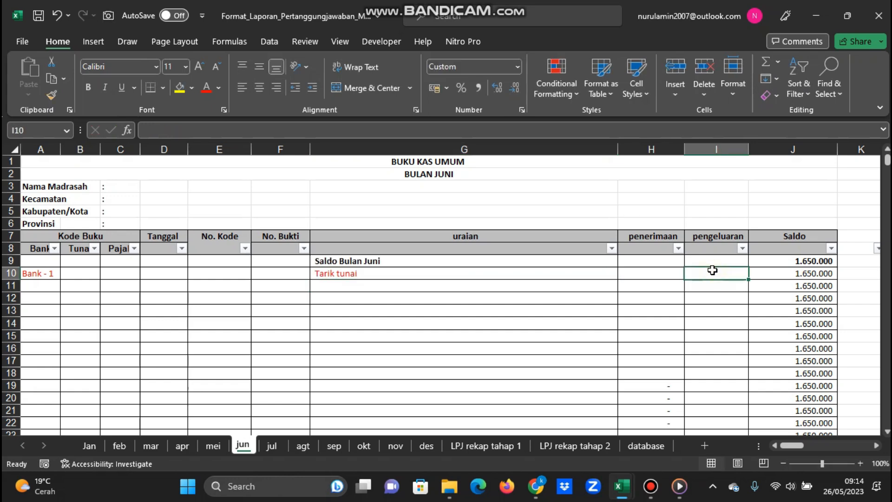
{"action": "type", "text": "1.000.000"}
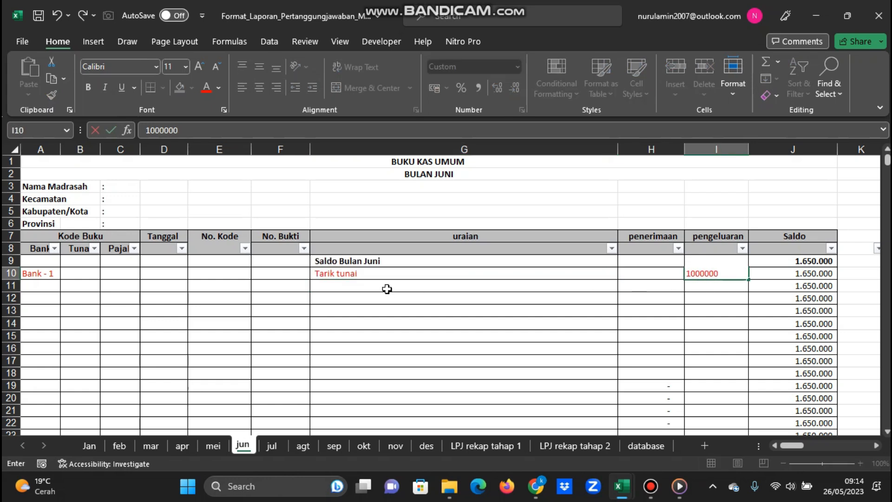
{"action": "left_click", "coordinate": [430, 285]}
{"action": "left_click", "coordinate": [724, 277]}
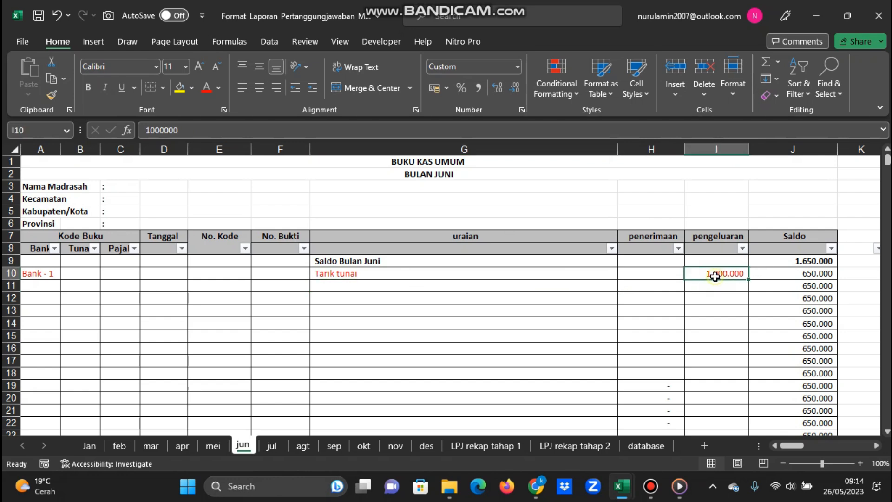
{"action": "left_click", "coordinate": [517, 288]}
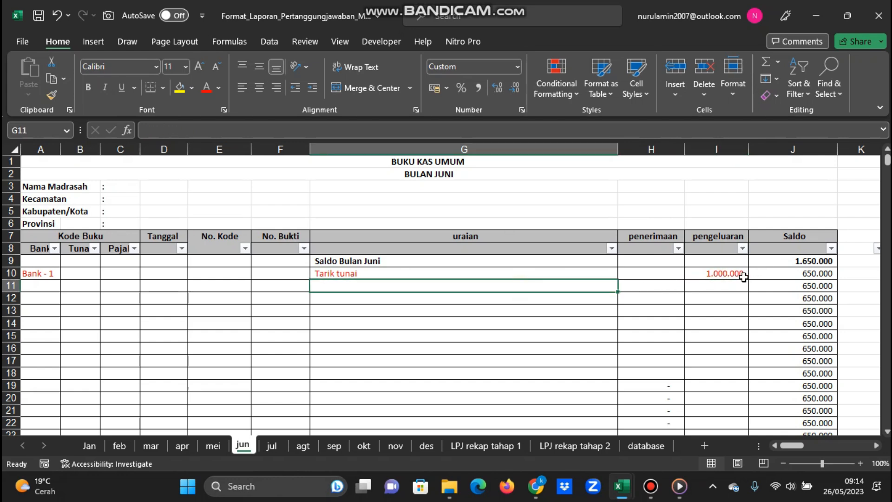
{"action": "left_click", "coordinate": [727, 274]}
{"action": "left_click", "coordinate": [502, 288]}
- Set the cash code in B11 to Tunai - 1 and enter the description Tarik tunai in G11
{"action": "left_click", "coordinate": [89, 283]}
{"action": "left_click", "coordinate": [106, 286]}
{"action": "left_click", "coordinate": [96, 297]}
{"action": "left_click", "coordinate": [355, 287]}
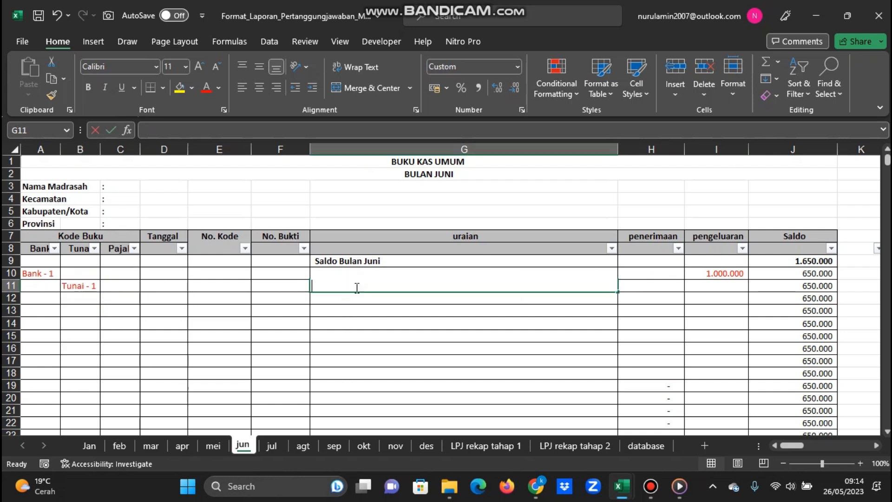
{"action": "type", "text": "Tarik tunai"}
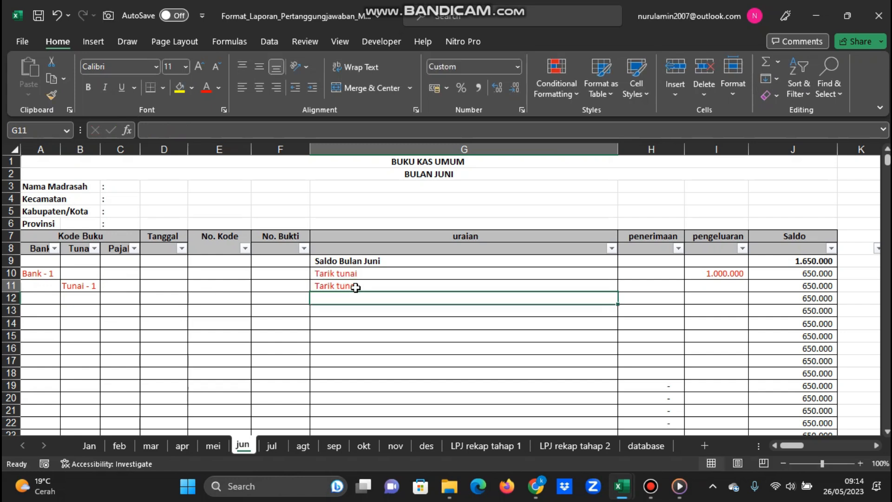
{"action": "key", "text": "Tab"}
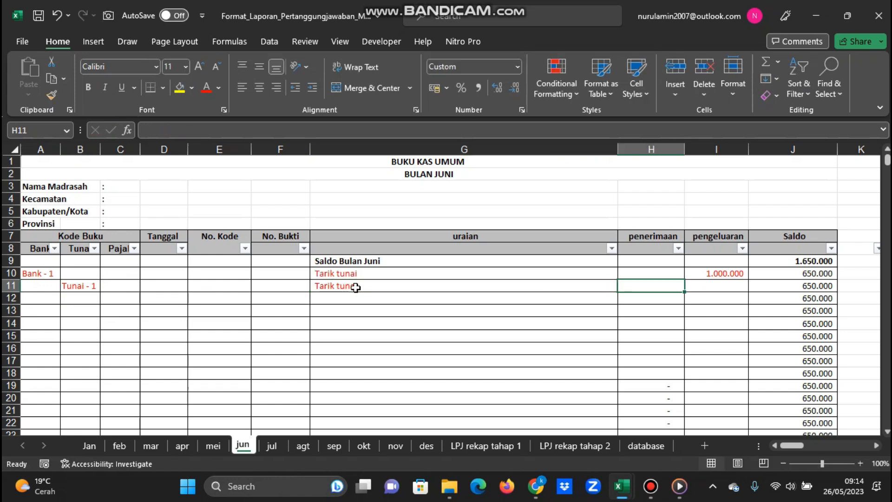
{"action": "left_click", "coordinate": [353, 286]}
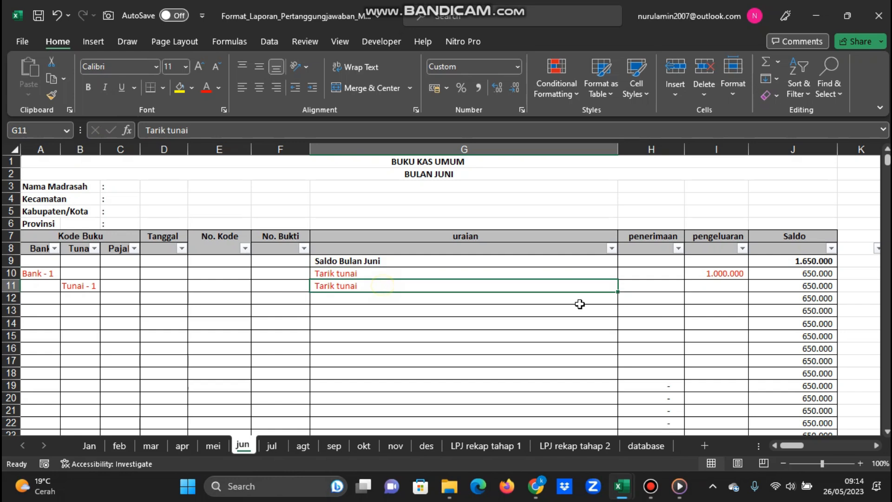
- Enter a receipt of 1.000.000 in the penerimaan cell H11 for the Tunai - 1 withdrawal
{"action": "left_click", "coordinate": [649, 284]}
{"action": "type", "text": "1000"}
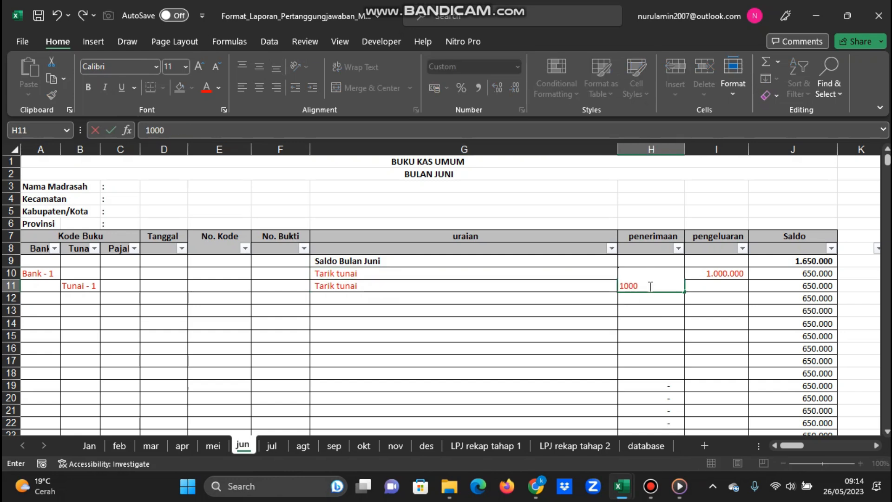
{"action": "key", "text": "Return"}
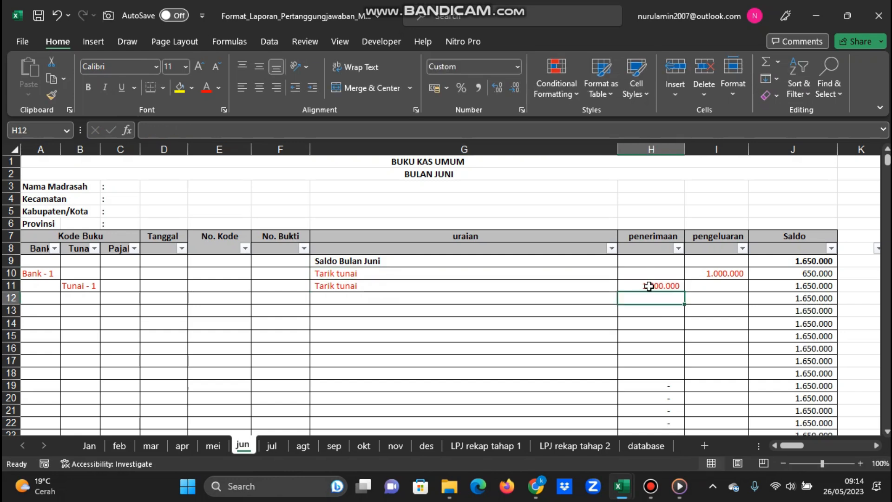
{"action": "left_click", "coordinate": [385, 303]}
{"action": "left_click", "coordinate": [400, 274]}
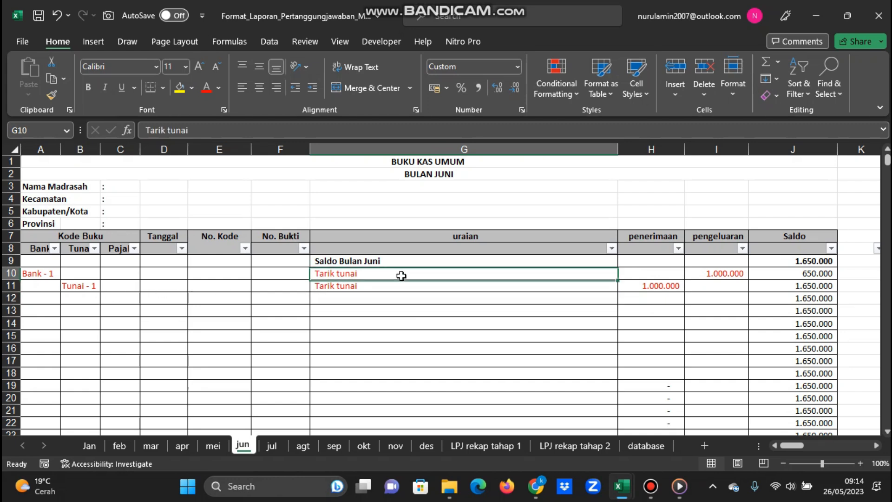
- Switch to RKARA 2023 and copy the date 07/06/2023 of the Terima dana BOPRA entry on the Jun sheet
{"action": "left_click", "coordinate": [88, 298]}
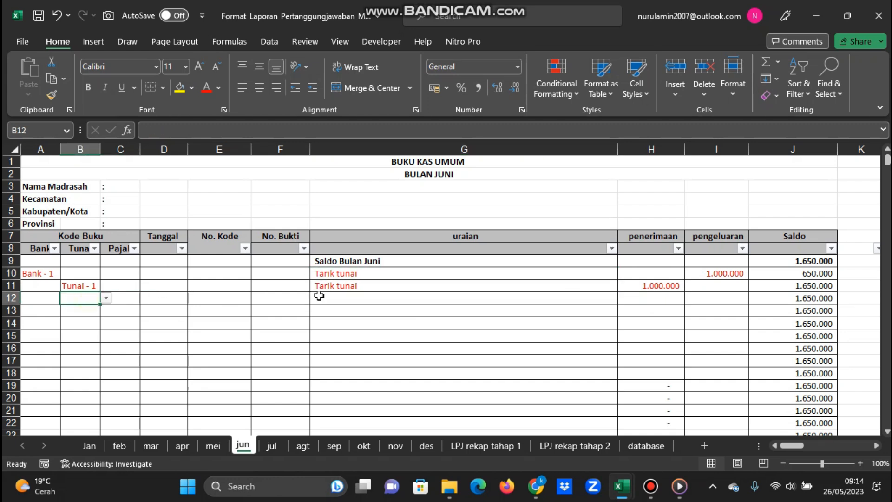
{"action": "mouse_move", "coordinate": [621, 485]}
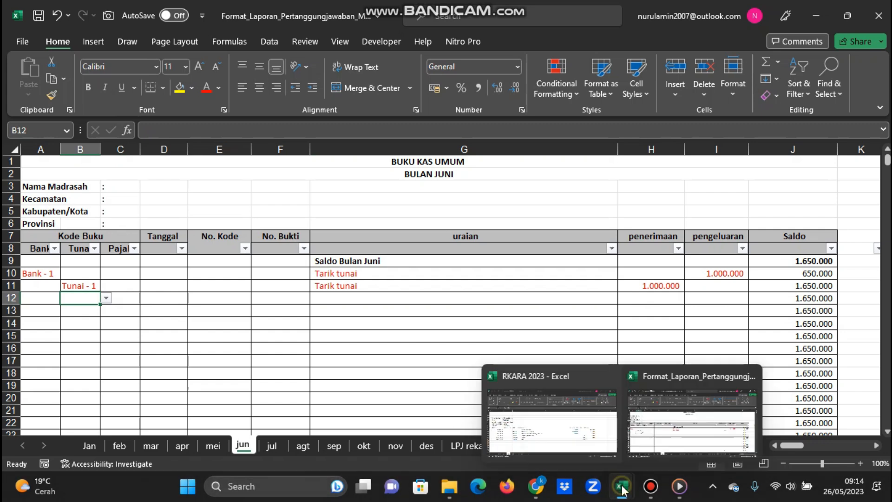
{"action": "left_click", "coordinate": [540, 410]}
{"action": "left_click", "coordinate": [309, 297]}
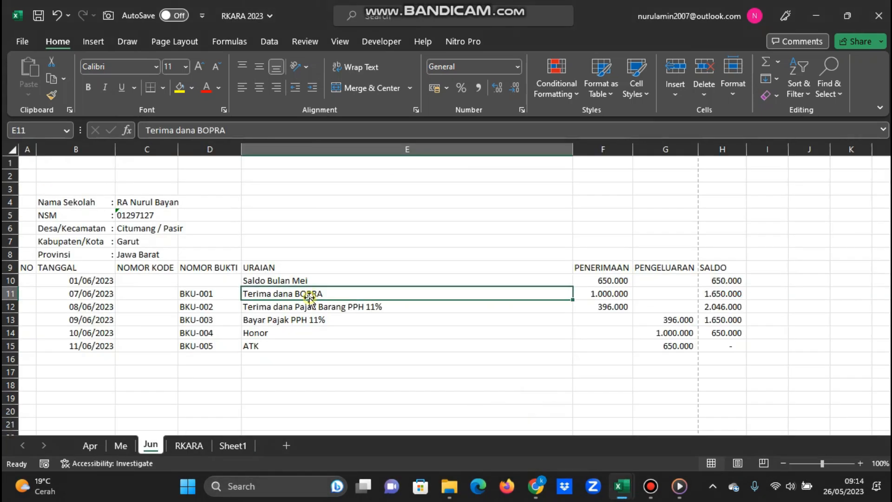
{"action": "left_click", "coordinate": [336, 333]}
{"action": "left_click", "coordinate": [325, 295]}
{"action": "left_click", "coordinate": [106, 294]}
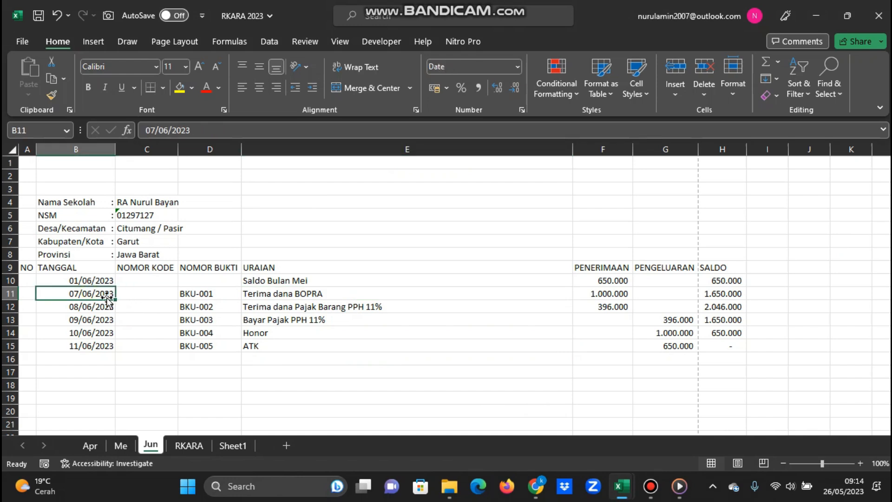
{"action": "key", "text": "ctrl+c"}
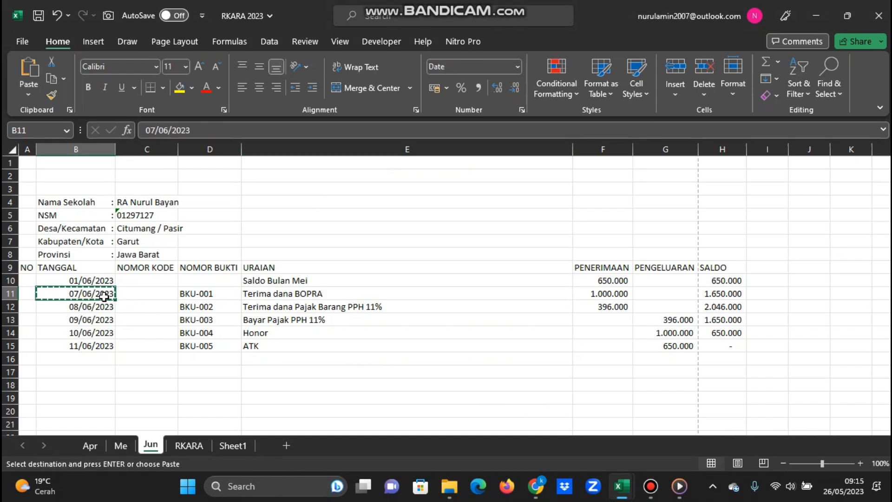
{"action": "right_click", "coordinate": [104, 296]}
{"action": "left_click", "coordinate": [150, 170]}
{"action": "key", "text": "alt"}
- Paste the copied date as a value into the Tanggal cell D11 of the accountability report's jun sheet
{"action": "mouse_move", "coordinate": [621, 488]}
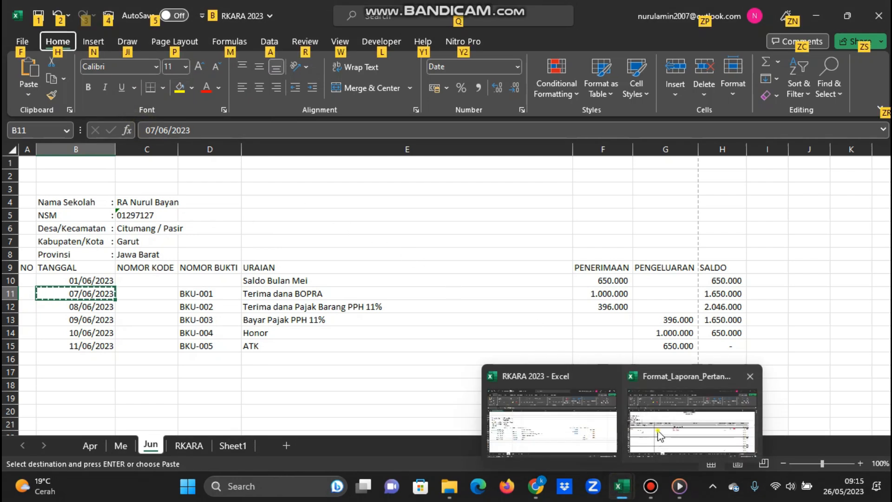
{"action": "left_click", "coordinate": [692, 420]}
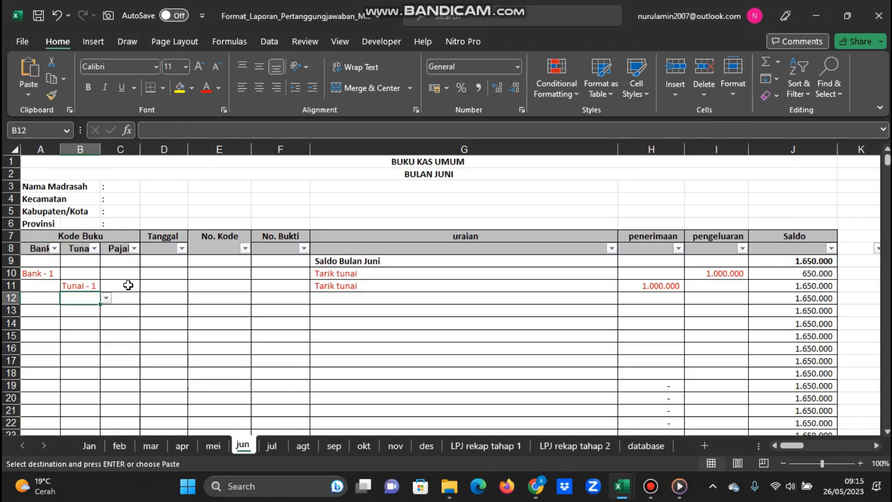
{"action": "right_click", "coordinate": [155, 285]}
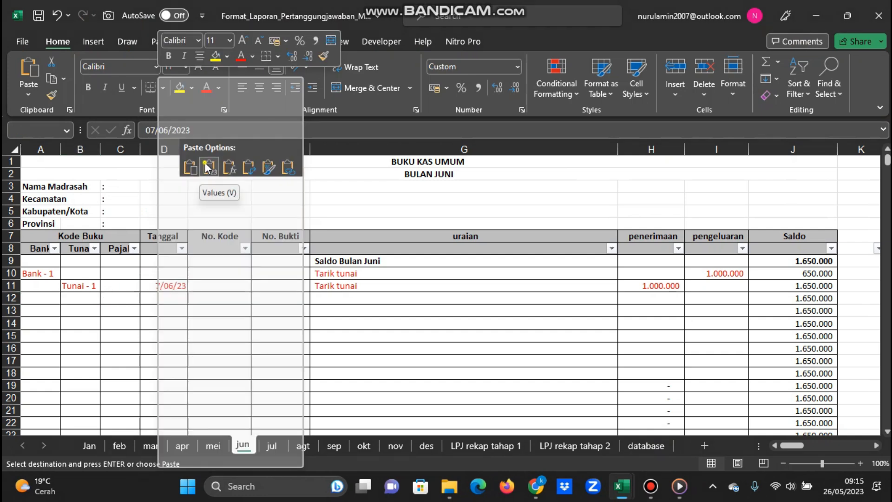
{"action": "left_click", "coordinate": [208, 168]}
{"action": "left_click", "coordinate": [378, 328]}
- Copy the descriptions, receipts and expenditures in E12:G15 of RKARA 2023's Jun sheet, from Terima dana Pajak Barang PPH 11% to ATK
{"action": "mouse_move", "coordinate": [625, 493]}
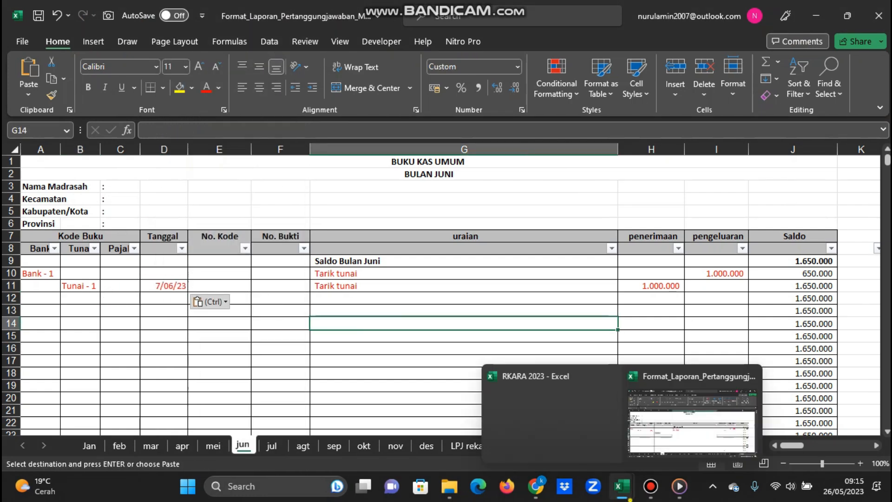
{"action": "left_click", "coordinate": [550, 409]}
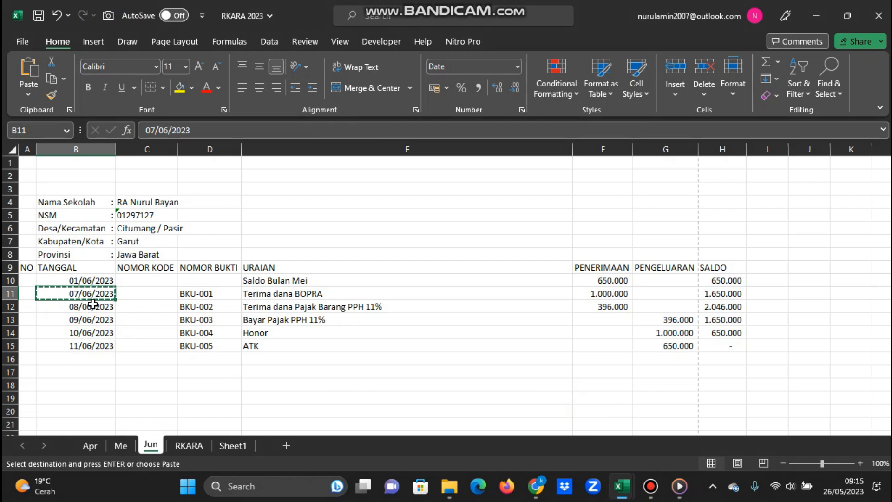
{"action": "left_click", "coordinate": [293, 308]}
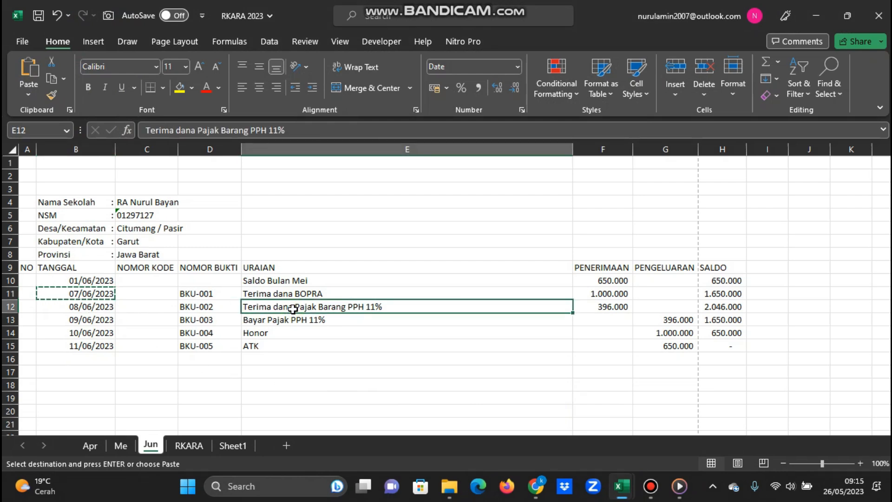
{"action": "left_click_drag", "start_coordinate": [293, 308], "coordinate": [672, 348]}
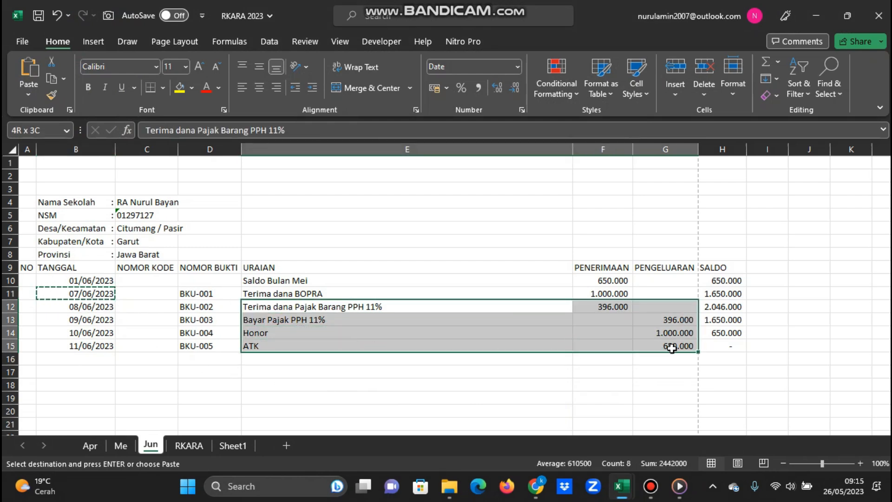
{"action": "right_click", "coordinate": [512, 319]}
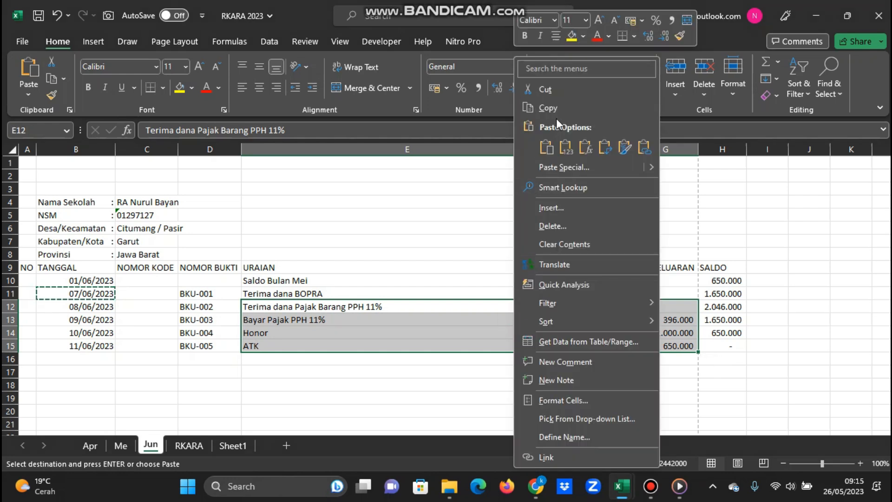
{"action": "left_click", "coordinate": [546, 108]}
{"action": "mouse_move", "coordinate": [619, 492]}
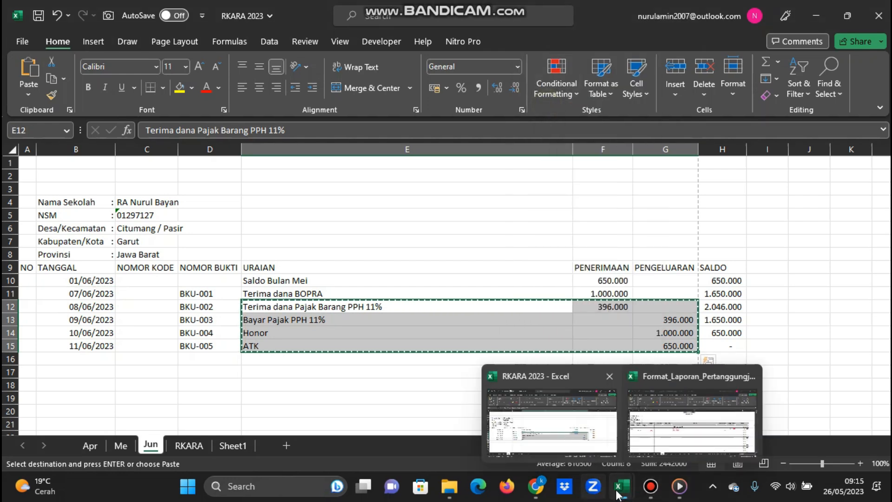
{"action": "left_click", "coordinate": [564, 417]}
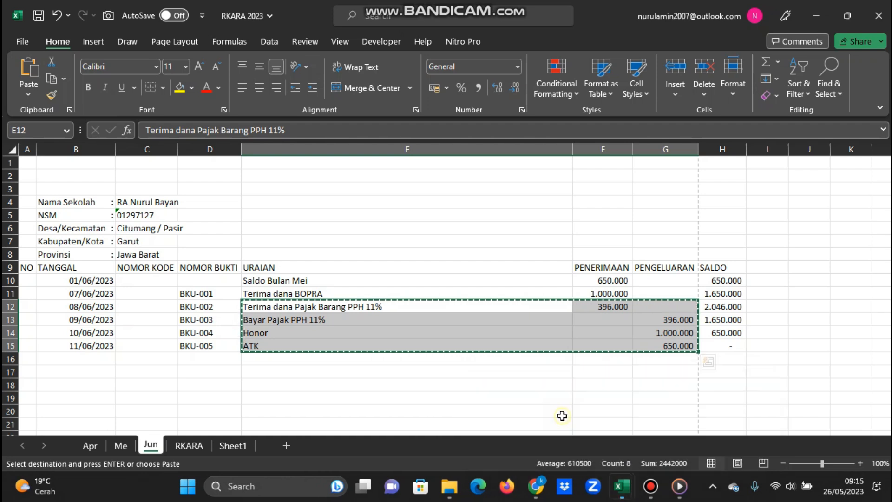
- Paste the copied entries as values into the accountability report's jun sheet, starting at the uraian cell G12
{"action": "mouse_move", "coordinate": [622, 486]}
{"action": "left_click", "coordinate": [661, 441]}
{"action": "left_click", "coordinate": [364, 299]}
{"action": "right_click", "coordinate": [363, 299]}
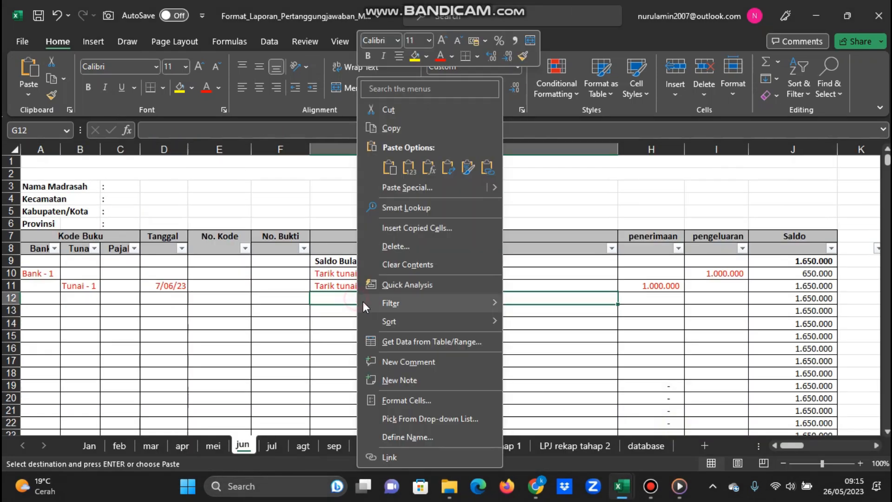
{"action": "left_click", "coordinate": [407, 168]}
{"action": "left_click", "coordinate": [489, 380]}
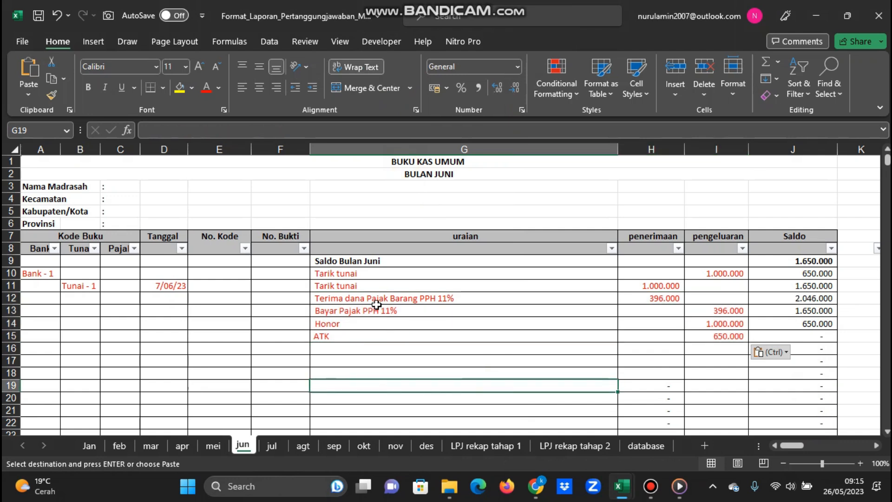
- Switch to RKARA 2023 and copy the dates 08/06/2023 to 11/06/2023 in B12:B15 of the Jun sheet
{"action": "mouse_move", "coordinate": [622, 486]}
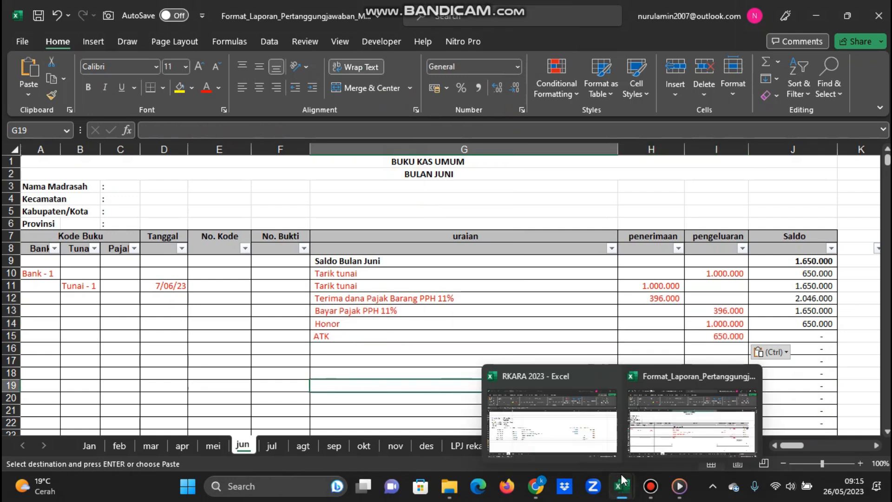
{"action": "left_click", "coordinate": [510, 396]}
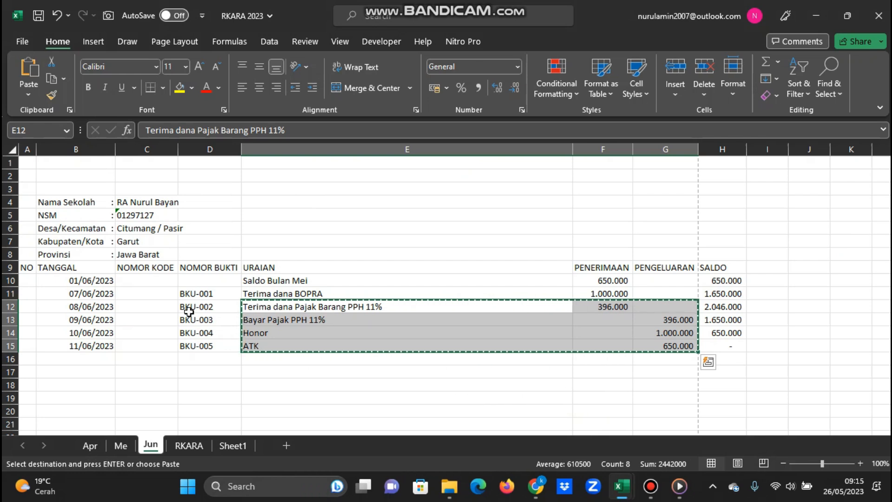
{"action": "left_click_drag", "start_coordinate": [95, 307], "coordinate": [94, 344]}
{"action": "right_click", "coordinate": [94, 344]}
{"action": "left_click", "coordinate": [129, 128]}
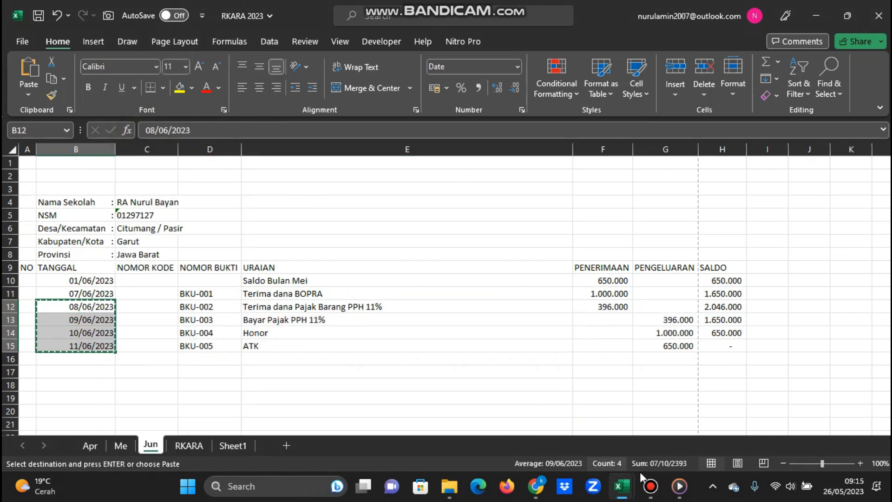
- Paste the copied dates as values into Tanggal cells D12:D15 of the accountability report's jun sheet
{"action": "mouse_move", "coordinate": [620, 488]}
{"action": "left_click", "coordinate": [647, 414]}
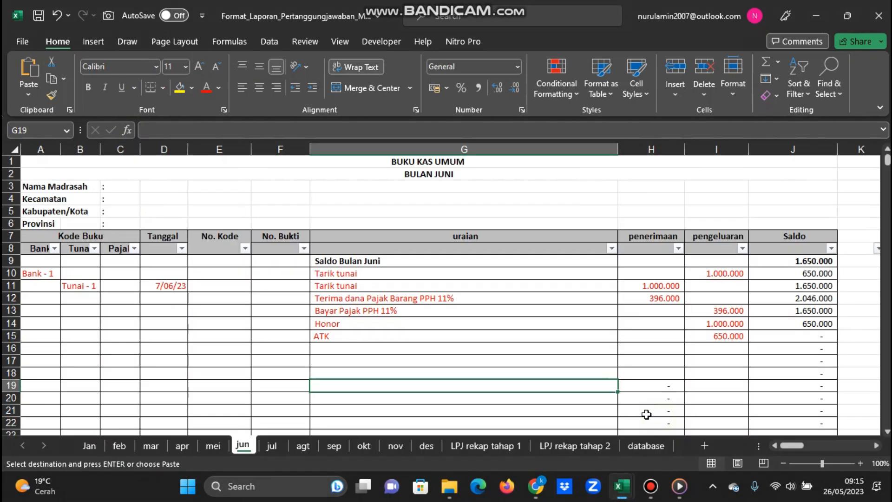
{"action": "right_click", "coordinate": [171, 296]}
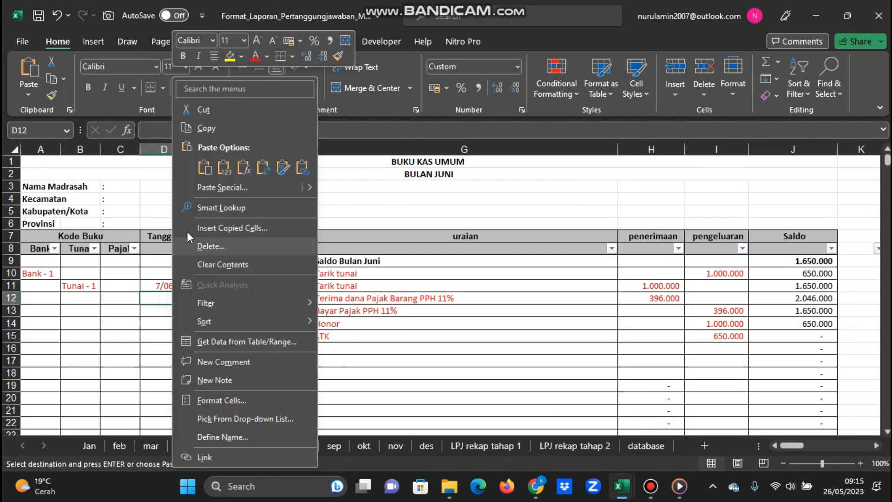
{"action": "left_click", "coordinate": [225, 169]}
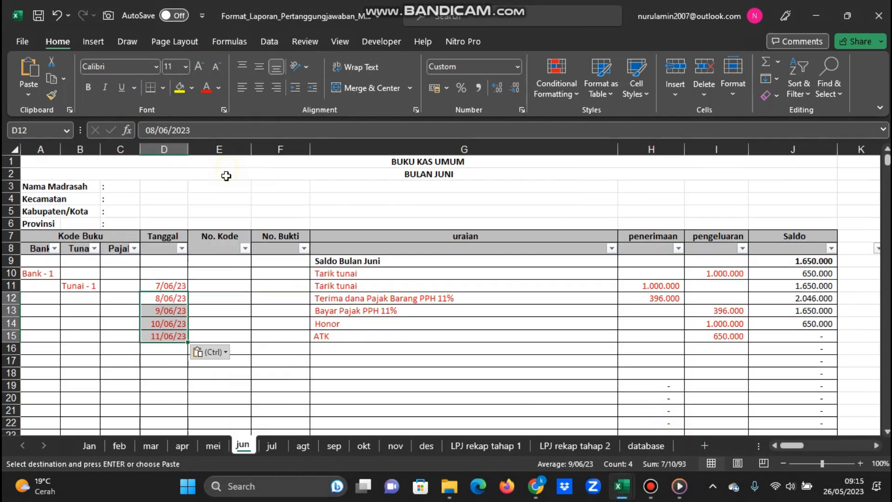
- Assign the cash codes Tunai - 2, Tunai - 3, Tunai - 4 and Tunai - 5 to rows 12 to 15 of the jun sheet
{"action": "left_click", "coordinate": [90, 301]}
{"action": "left_click", "coordinate": [106, 298]}
{"action": "left_click", "coordinate": [91, 314]}
{"action": "key", "text": "Down"}
{"action": "key", "text": "Down"}
{"action": "left_click", "coordinate": [92, 311]}
{"action": "left_click", "coordinate": [106, 311]}
{"action": "left_click", "coordinate": [90, 325]}
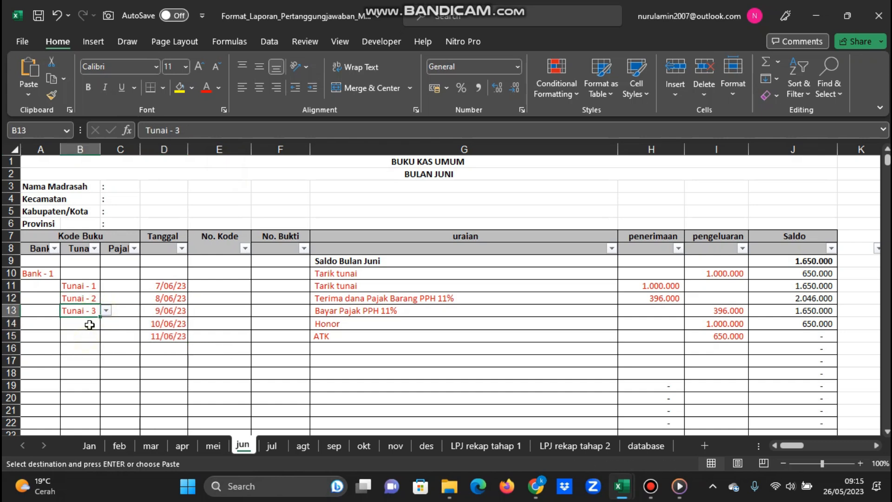
{"action": "left_click", "coordinate": [89, 323]}
{"action": "left_click", "coordinate": [107, 323]}
{"action": "left_click", "coordinate": [93, 357]}
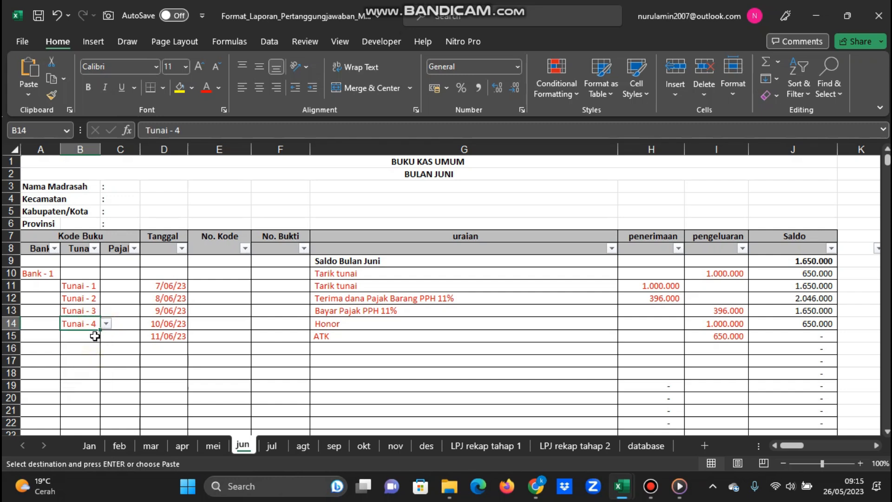
{"action": "left_click", "coordinate": [95, 336]}
{"action": "left_click", "coordinate": [107, 336]}
{"action": "left_click", "coordinate": [91, 377]}
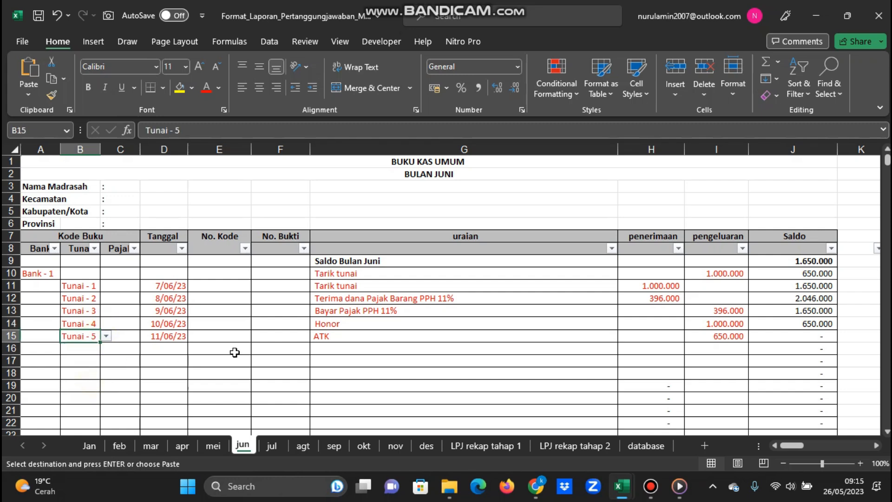
- Review June's tax, Honor and ATK entries and the closing balance, comparing them with the Belanja Printer purchase on the mei sheet
{"action": "left_click", "coordinate": [442, 321]}
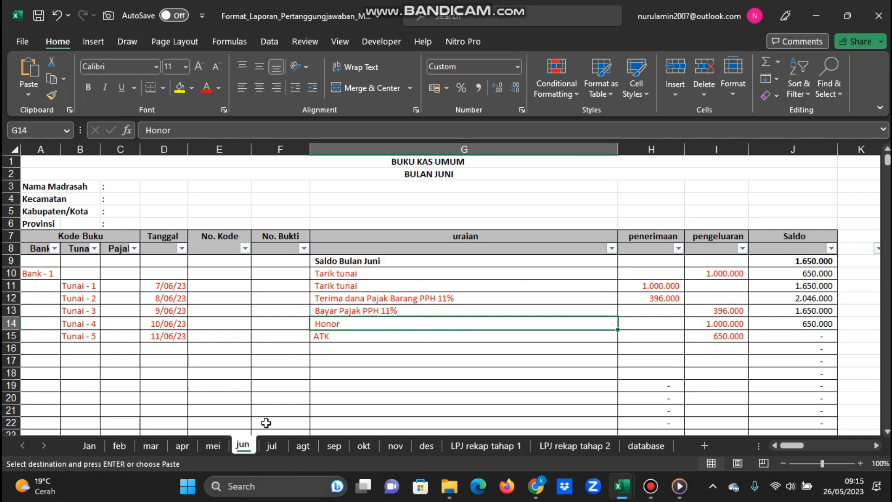
{"action": "left_click", "coordinate": [213, 445]}
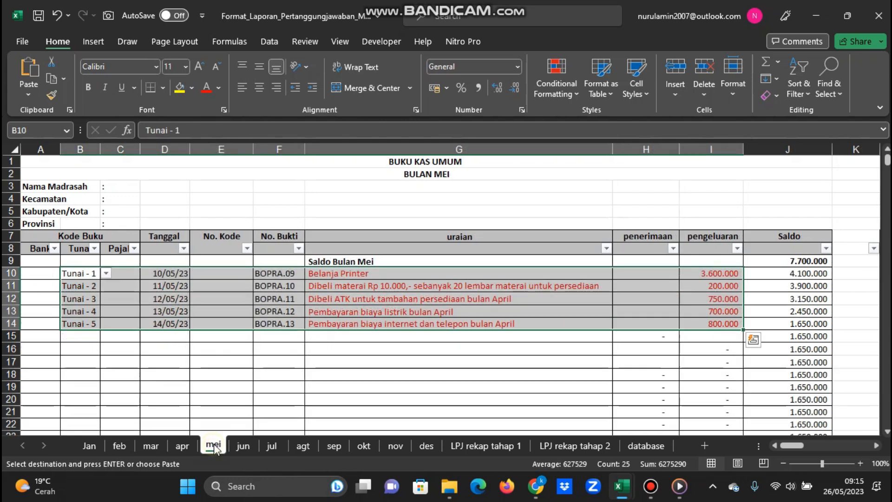
{"action": "left_click", "coordinate": [438, 274]}
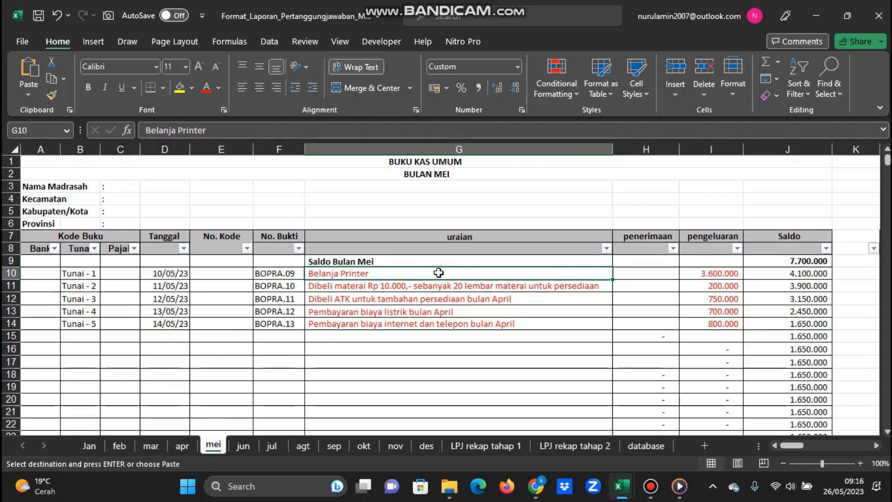
{"action": "left_click", "coordinate": [242, 446]}
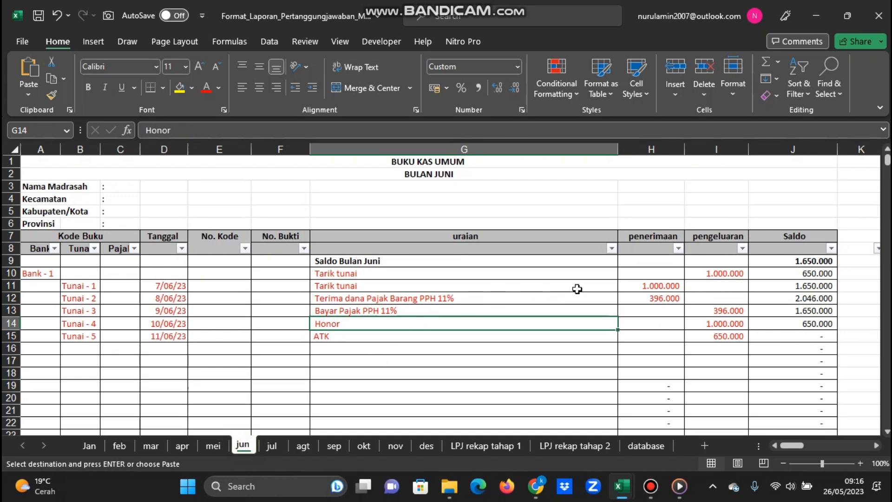
{"action": "left_click", "coordinate": [672, 302]}
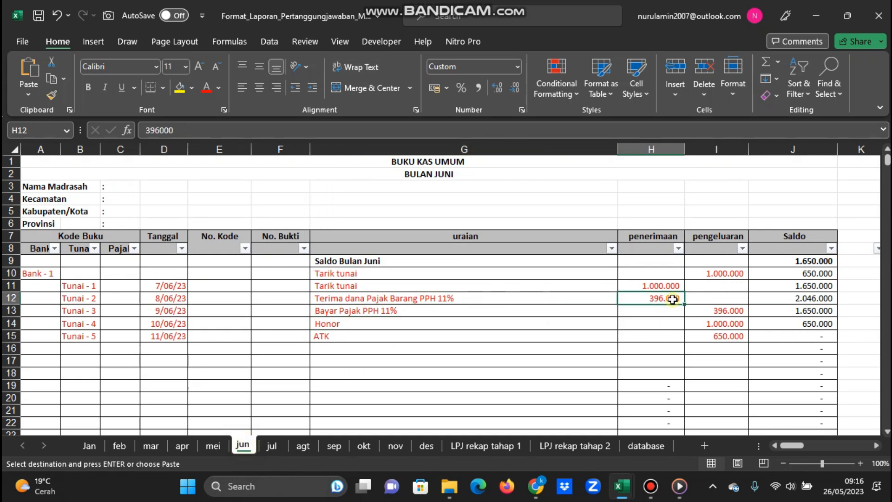
{"action": "left_click", "coordinate": [456, 299]}
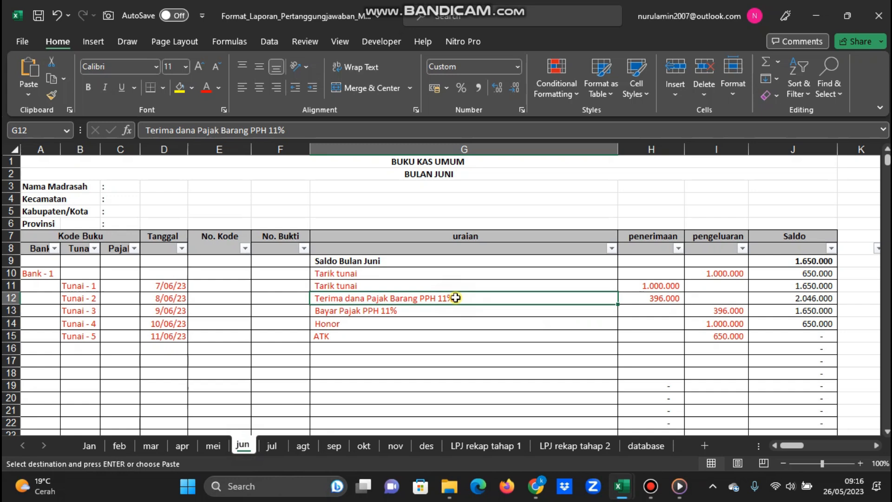
{"action": "left_click", "coordinate": [669, 303]}
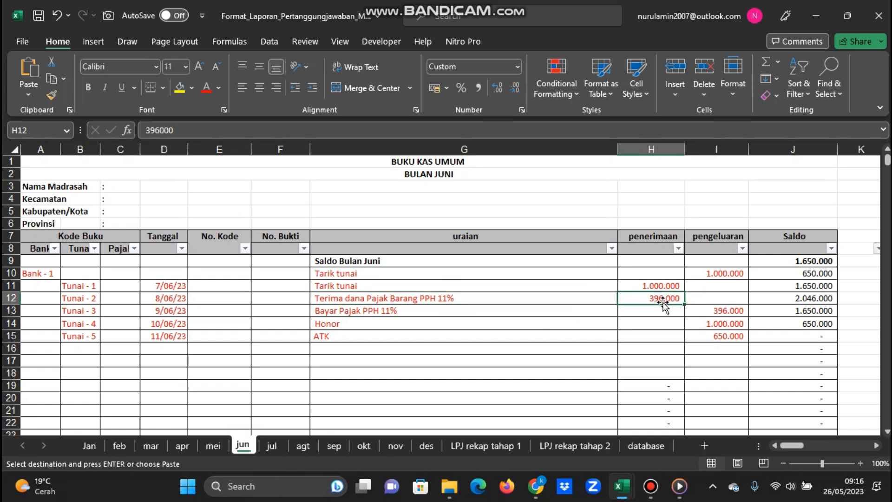
{"action": "left_click", "coordinate": [486, 299]}
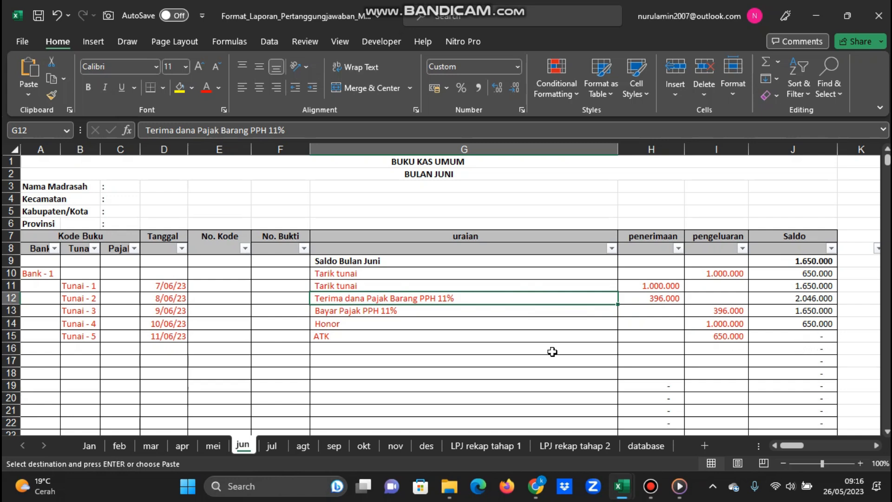
{"action": "left_click", "coordinate": [656, 296]}
{"action": "left_click", "coordinate": [418, 311]}
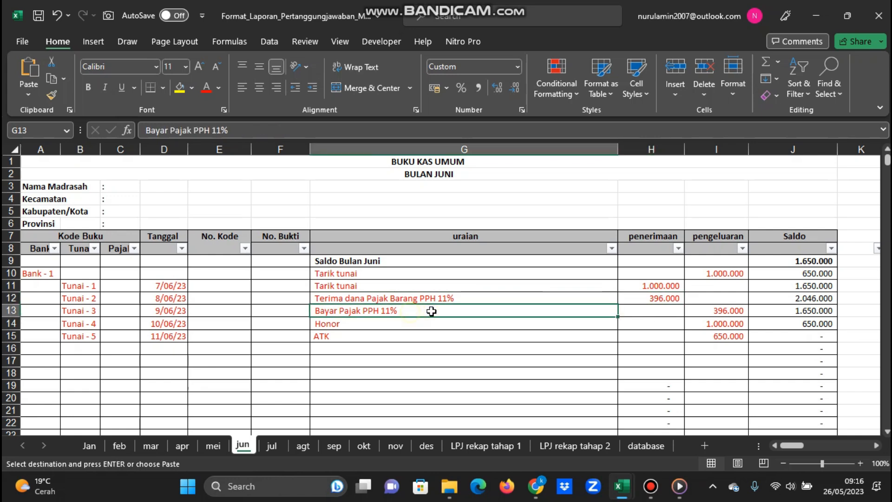
{"action": "left_click", "coordinate": [719, 311]}
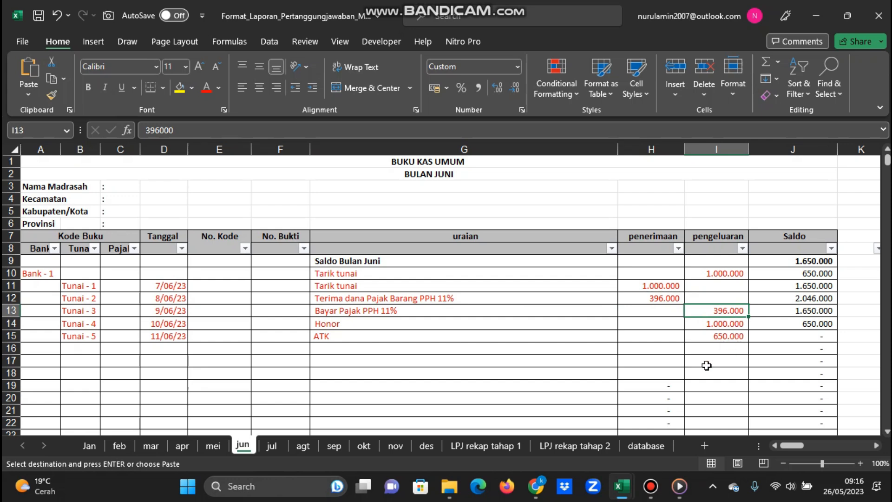
{"action": "left_click", "coordinate": [378, 325]}
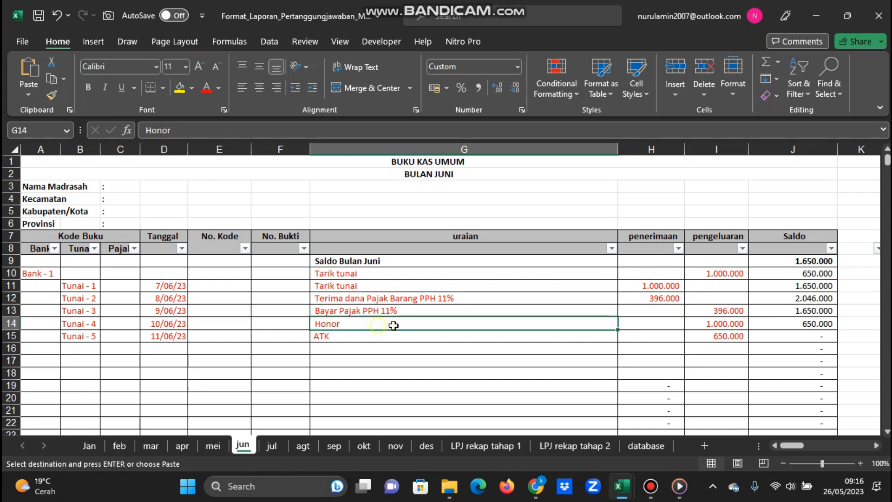
{"action": "left_click", "coordinate": [724, 342]}
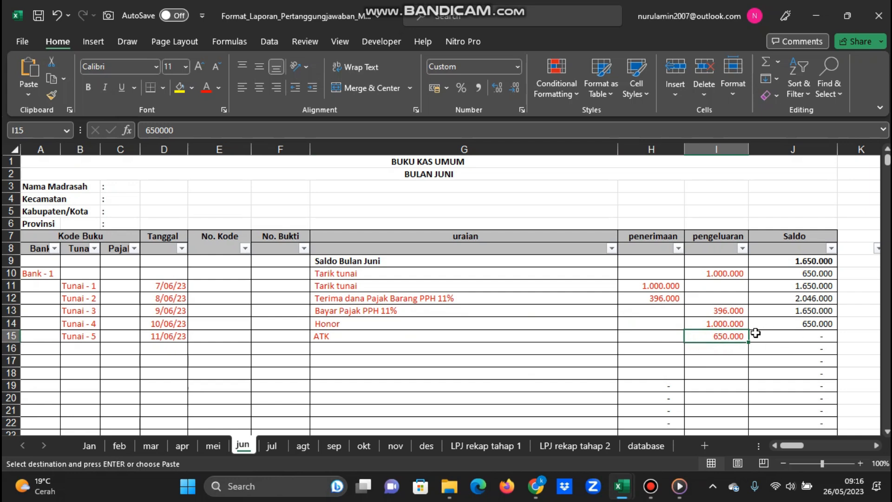
{"action": "left_click", "coordinate": [812, 338]}
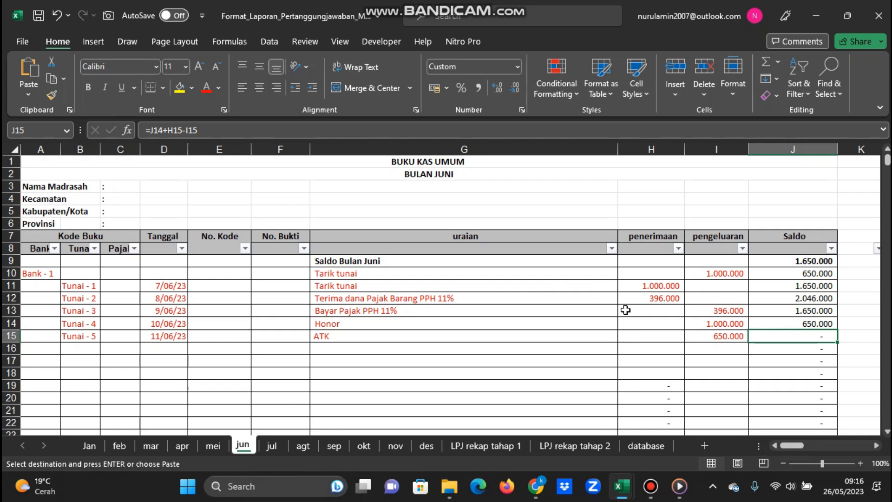
- Check June's entries and balances in the Buku Pembantu Bank, Buku Pembantu Kas Tunai and Buku Pembantu Pajak
{"action": "left_click_drag", "start_coordinate": [801, 444], "coordinate": [815, 444]}
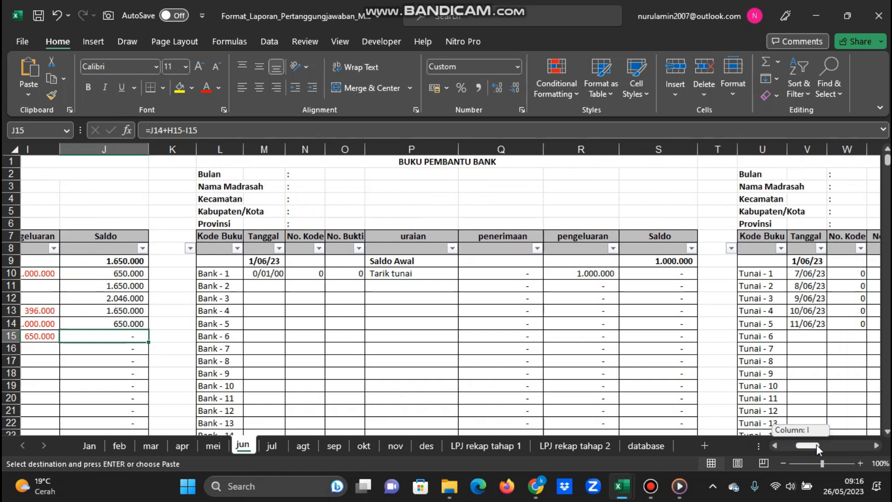
{"action": "left_click", "coordinate": [438, 273]}
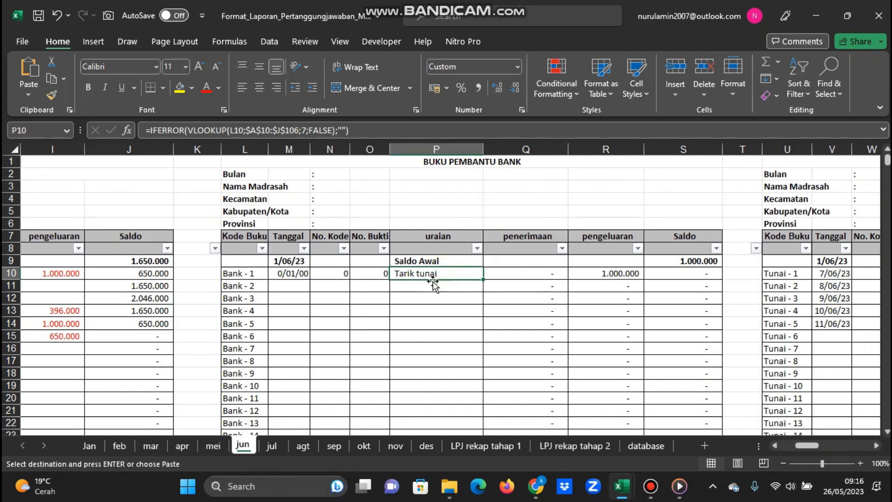
{"action": "left_click", "coordinate": [677, 261]}
{"action": "left_click", "coordinate": [622, 275]}
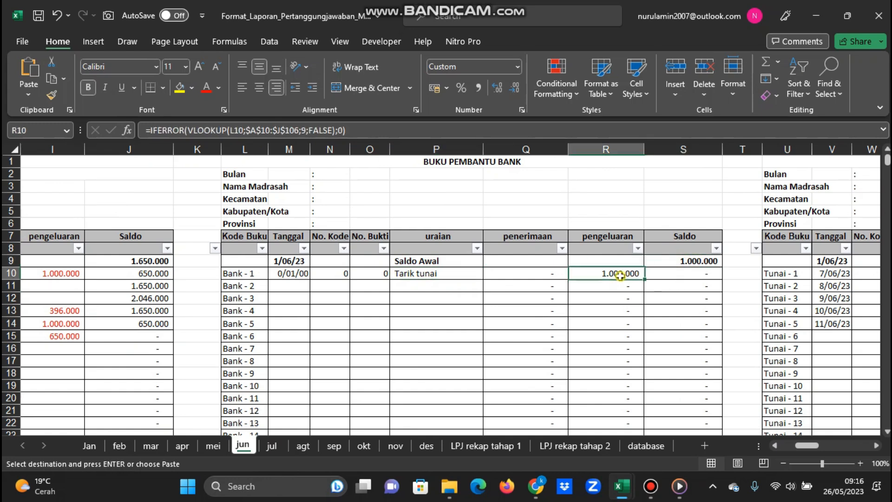
{"action": "left_click", "coordinate": [679, 274]}
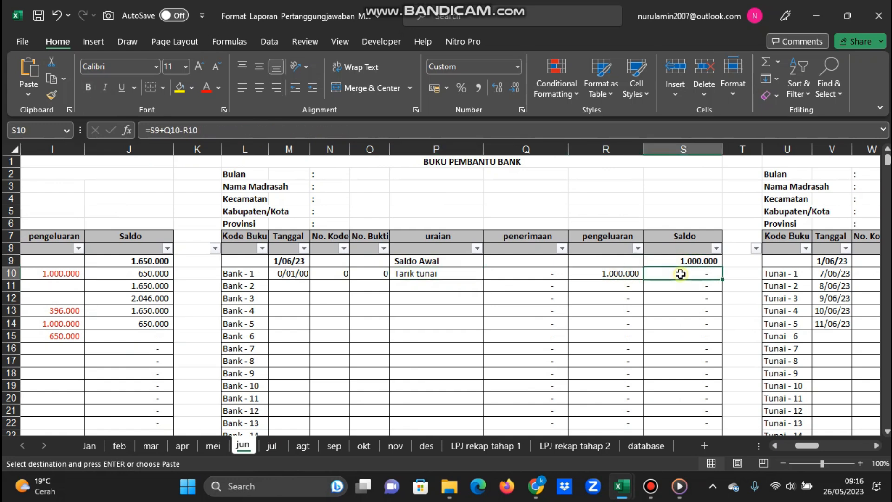
{"action": "left_click_drag", "start_coordinate": [808, 445], "coordinate": [828, 445]}
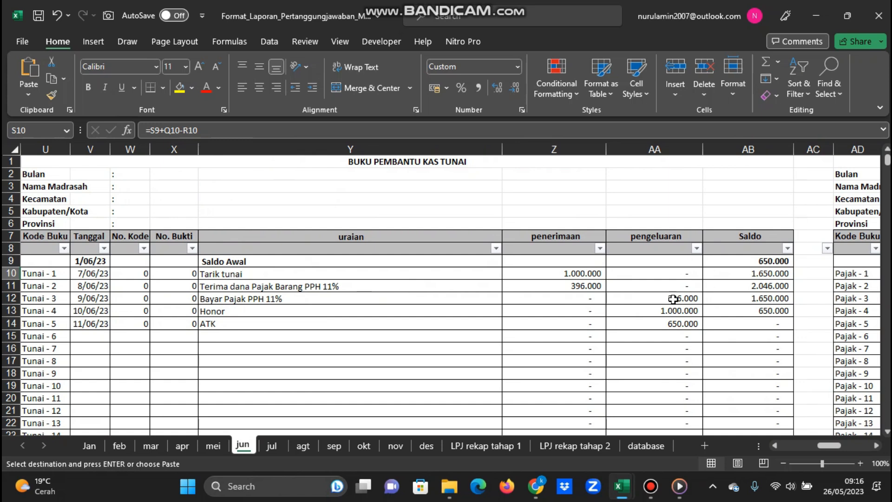
{"action": "left_click", "coordinate": [773, 326]}
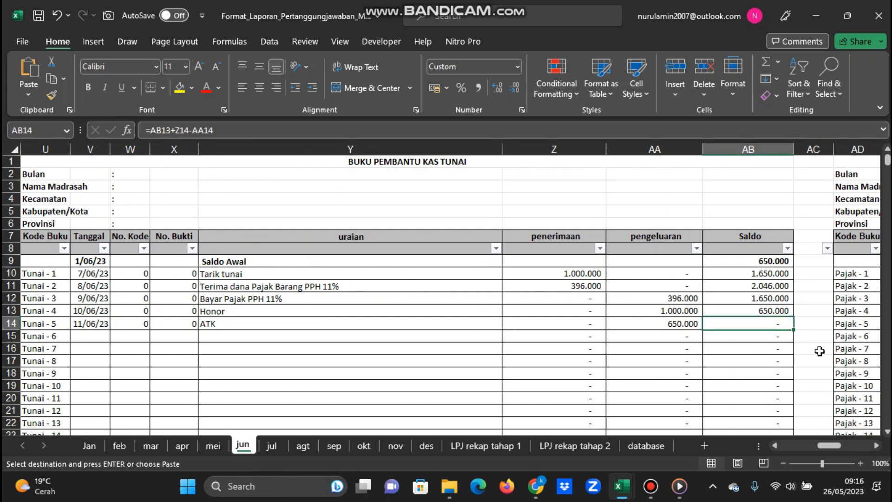
{"action": "left_click_drag", "start_coordinate": [827, 450], "coordinate": [839, 448]}
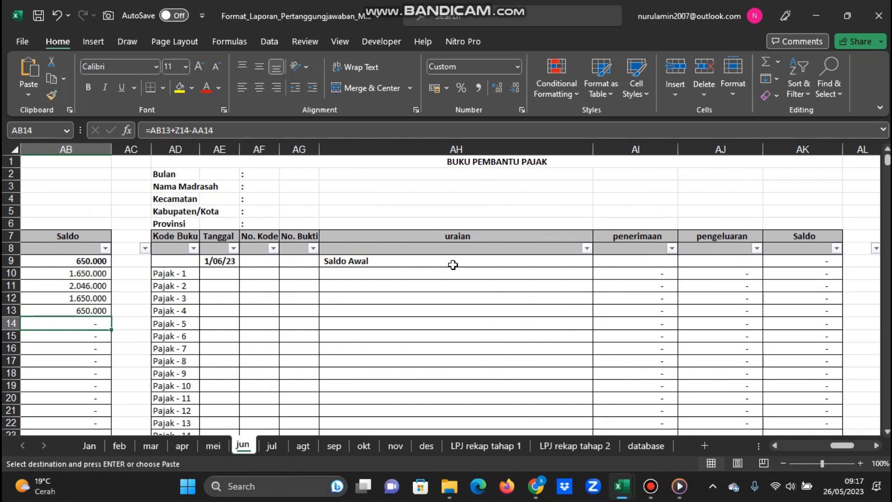
- Assign Pajak - 1 to the PPH 11% receipt in row 12 and Pajak - 2 to its payment in row 13, and check the Buku Pembantu Pajak
{"action": "left_click_drag", "start_coordinate": [852, 445], "coordinate": [789, 446]}
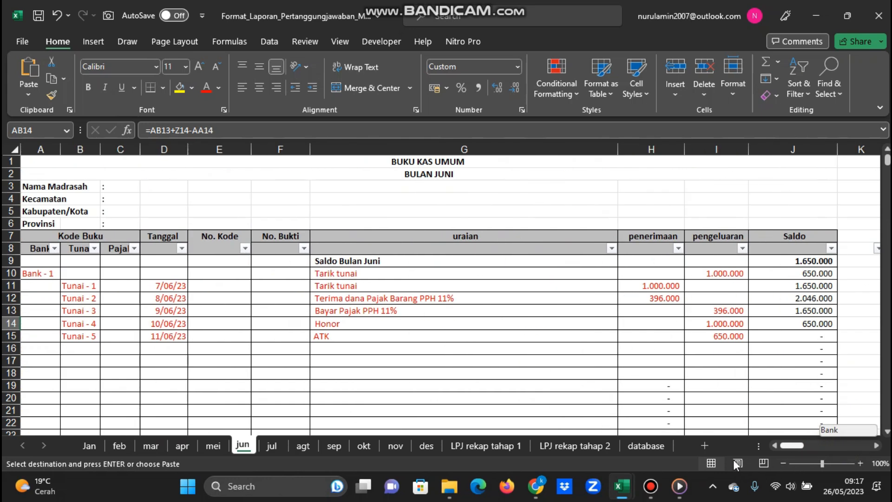
{"action": "left_click", "coordinate": [124, 300]}
{"action": "left_click", "coordinate": [146, 298]}
{"action": "left_click", "coordinate": [133, 310]}
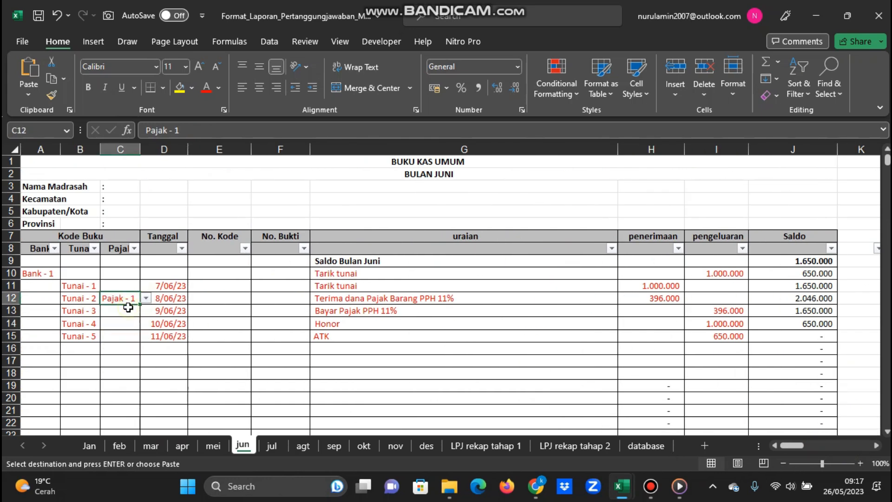
{"action": "left_click", "coordinate": [128, 309]}
{"action": "left_click", "coordinate": [146, 310]}
{"action": "left_click", "coordinate": [119, 329]}
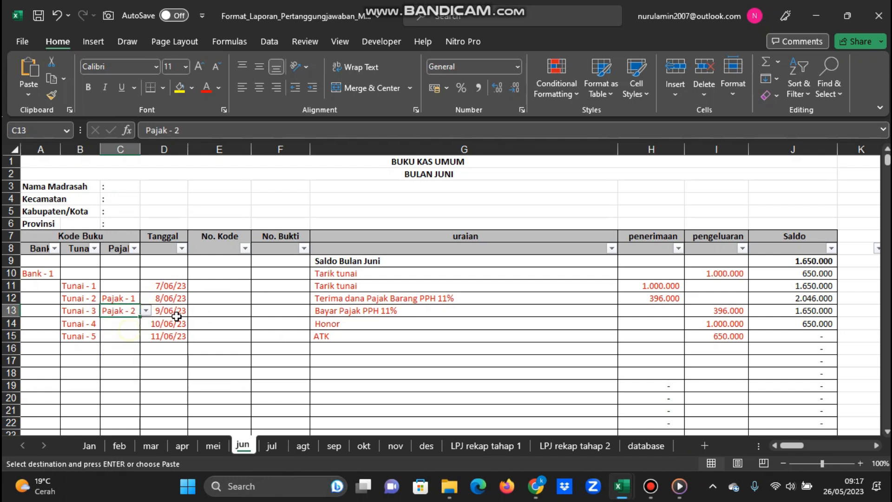
{"action": "left_click", "coordinate": [219, 298]}
{"action": "left_click_drag", "start_coordinate": [793, 445], "coordinate": [845, 447]}
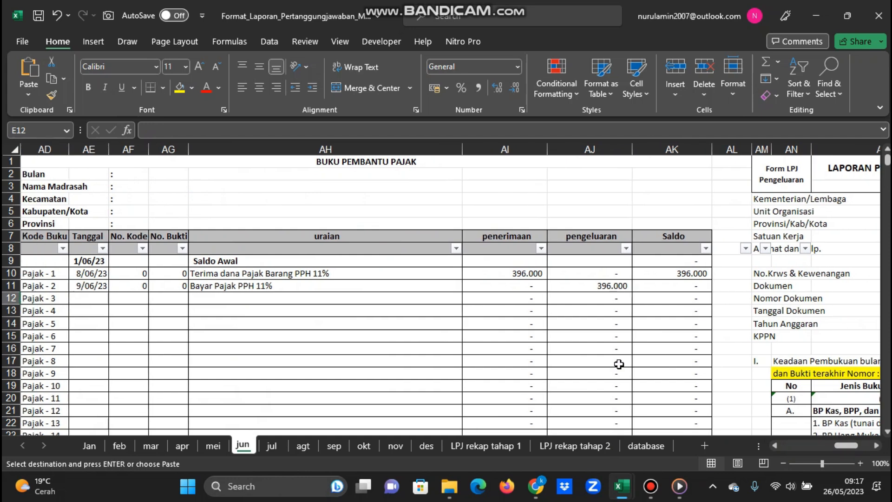
- Check the description formulas and running balance of the PPH 11% receipt and payment in June's Buku Pembantu Pajak
{"action": "left_click", "coordinate": [342, 274]}
{"action": "left_click", "coordinate": [335, 285]}
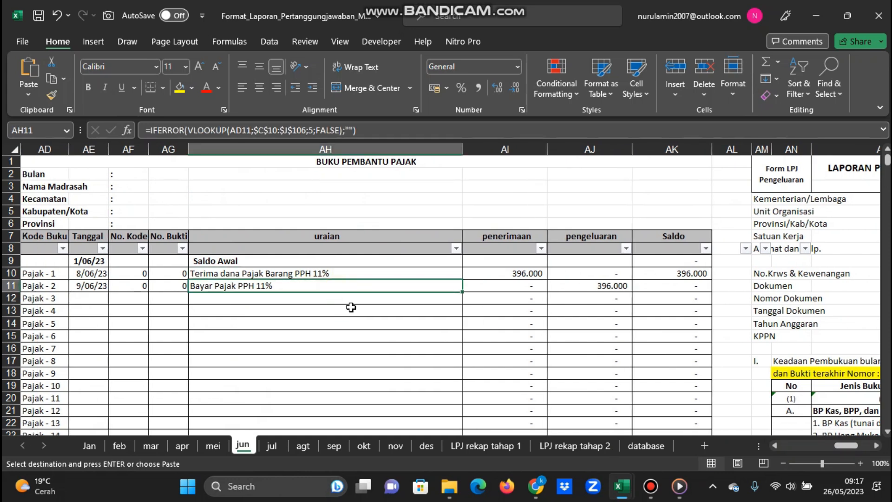
{"action": "left_click", "coordinate": [358, 272]}
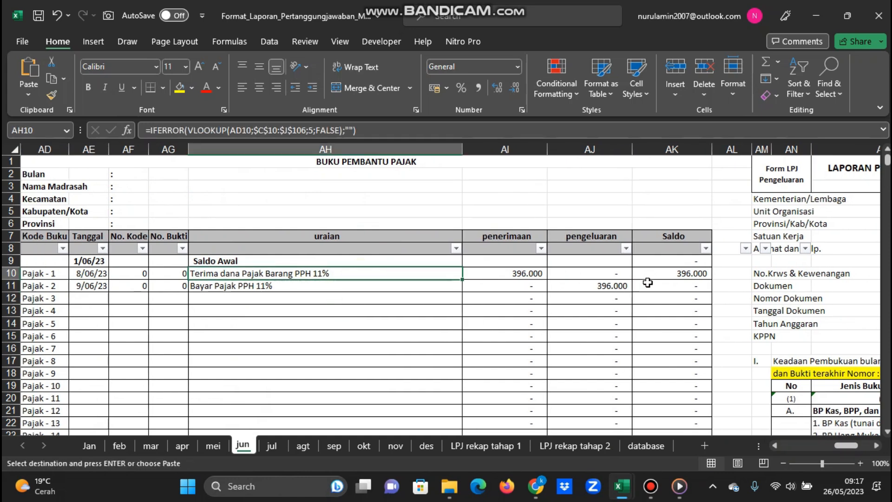
{"action": "left_click", "coordinate": [678, 289]}
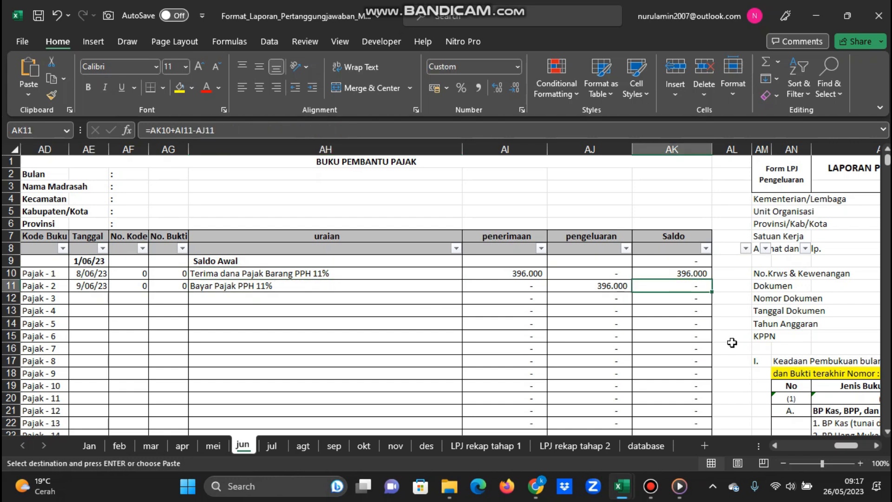
- Review June's Laporan Pertanggungjawaban Bendahara Pengeluaran, covering the BKU closing balance, subsidiary book totals, month-end cash and Selisih Kas, and return to the Buku Kas Umum
{"action": "left_click_drag", "start_coordinate": [849, 449], "coordinate": [860, 447]}
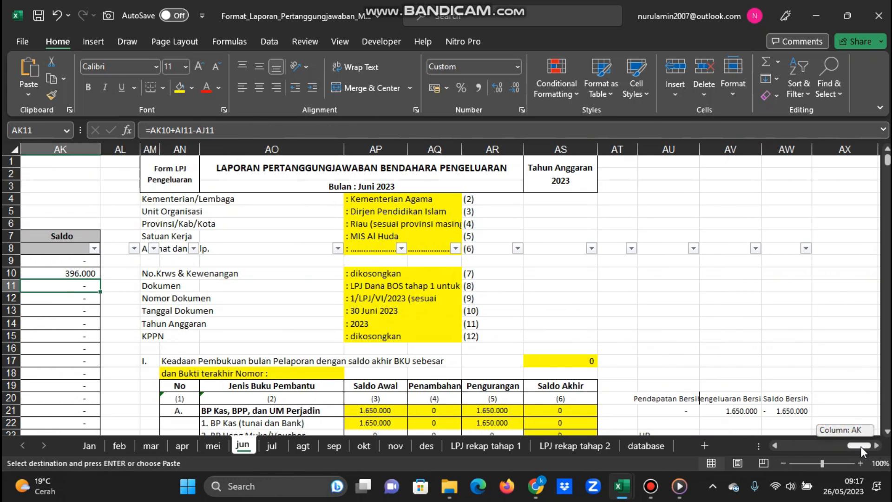
{"action": "scroll", "coordinate": [571, 325], "scroll_direction": "down", "scroll_amount": 3}
{"action": "left_click", "coordinate": [572, 323]}
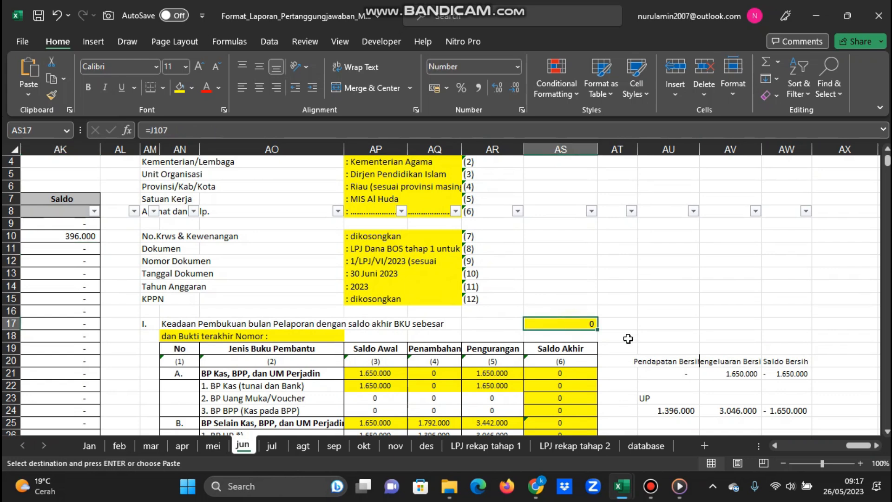
{"action": "scroll", "coordinate": [632, 342], "scroll_direction": "down", "scroll_amount": 3}
{"action": "scroll", "coordinate": [633, 343], "scroll_direction": "down", "scroll_amount": 8}
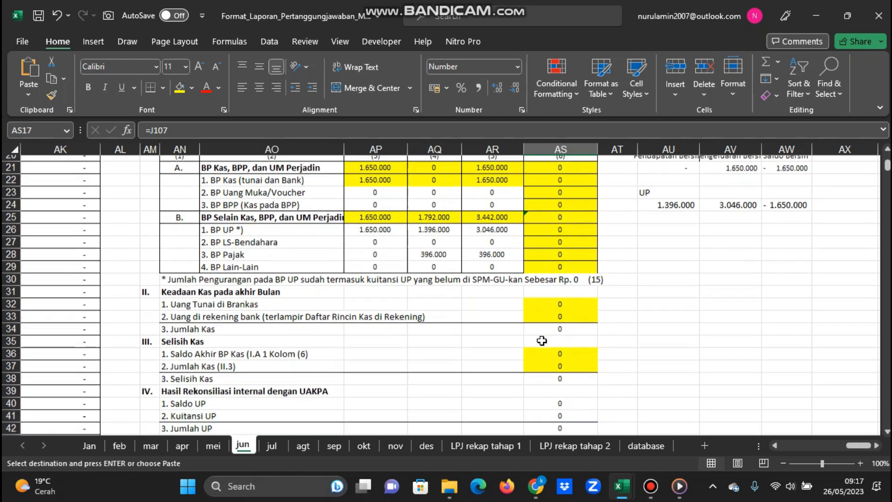
{"action": "scroll", "coordinate": [539, 335], "scroll_direction": "down", "scroll_amount": 1}
{"action": "left_click", "coordinate": [523, 327]}
{"action": "scroll", "coordinate": [525, 330], "scroll_direction": "up", "scroll_amount": 5}
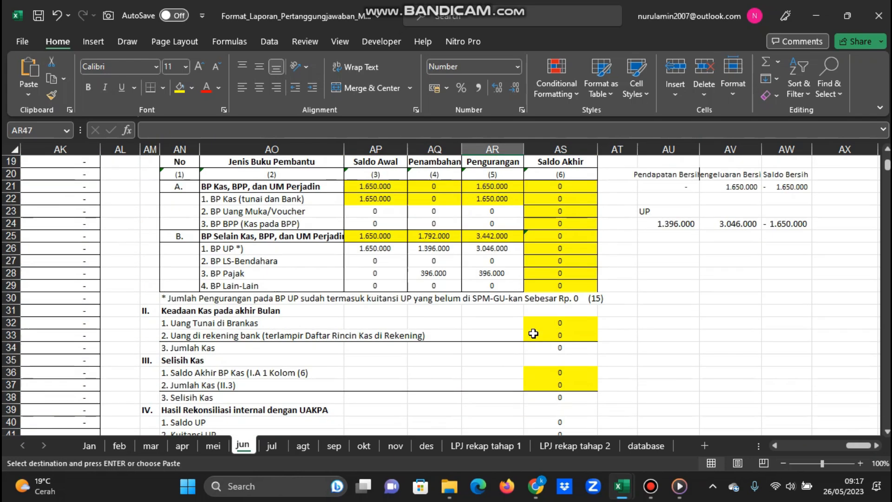
{"action": "scroll", "coordinate": [520, 343], "scroll_direction": "up", "scroll_amount": 1}
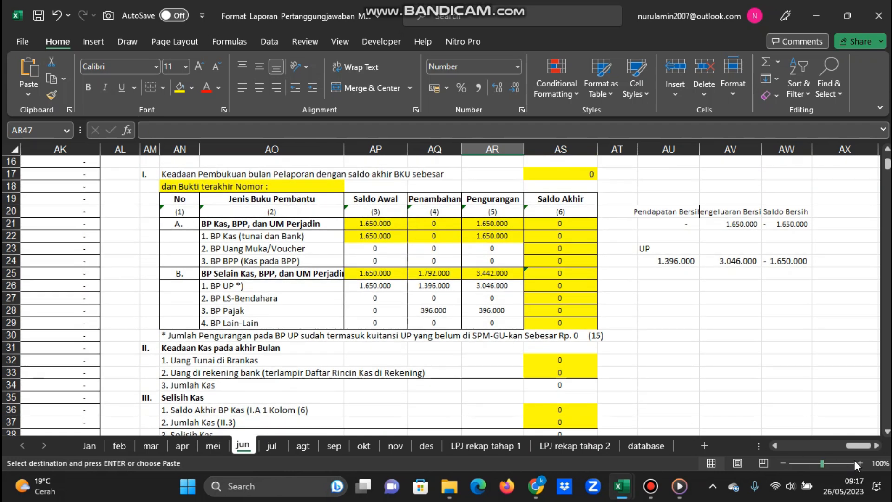
{"action": "left_click_drag", "start_coordinate": [854, 447], "coordinate": [799, 447]}
{"action": "scroll", "coordinate": [724, 401], "scroll_direction": "up", "scroll_amount": 5}
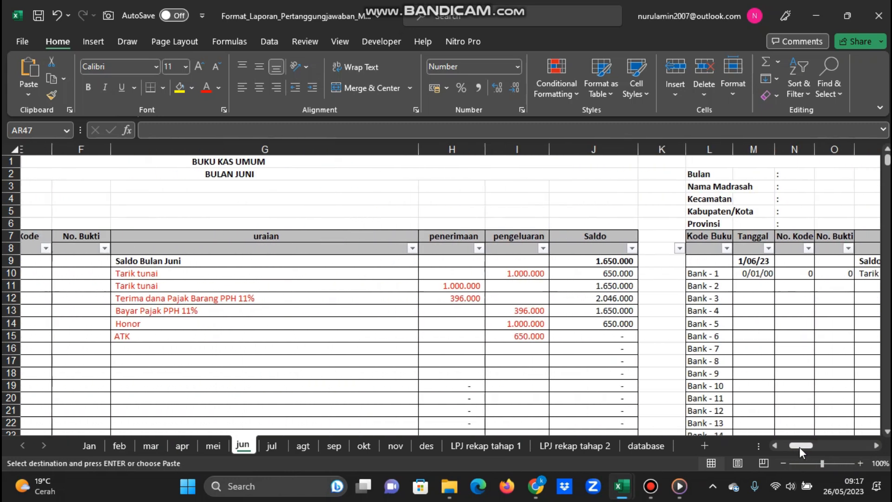